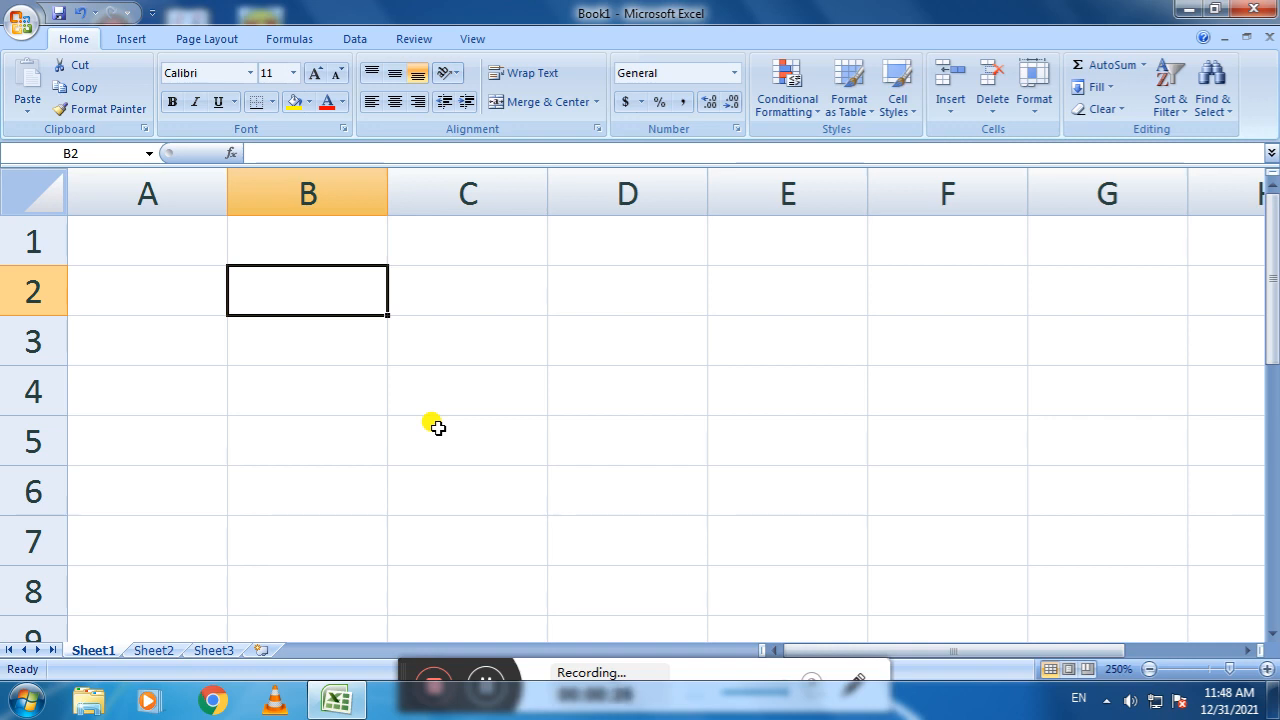
Step: Enter the text 'knowledge zone unnao' in cell C2
click(451, 397)
click(442, 342)
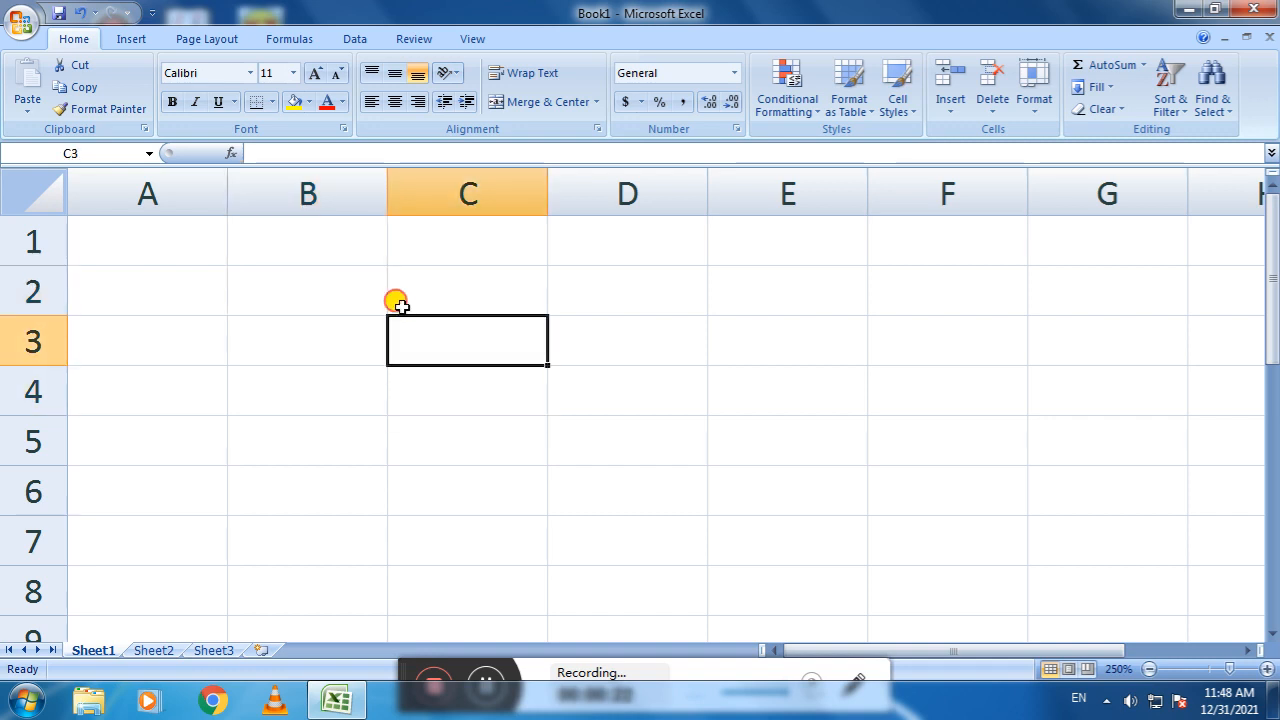
click(400, 306)
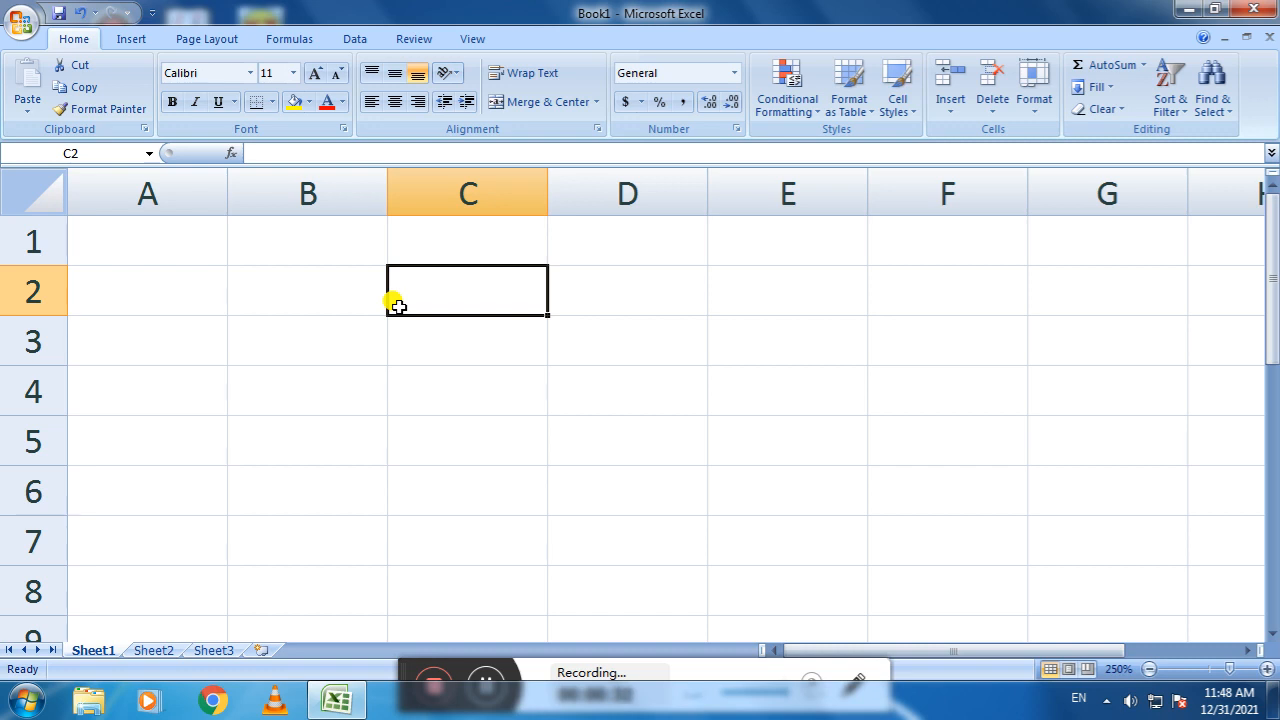
click(385, 246)
click(407, 275)
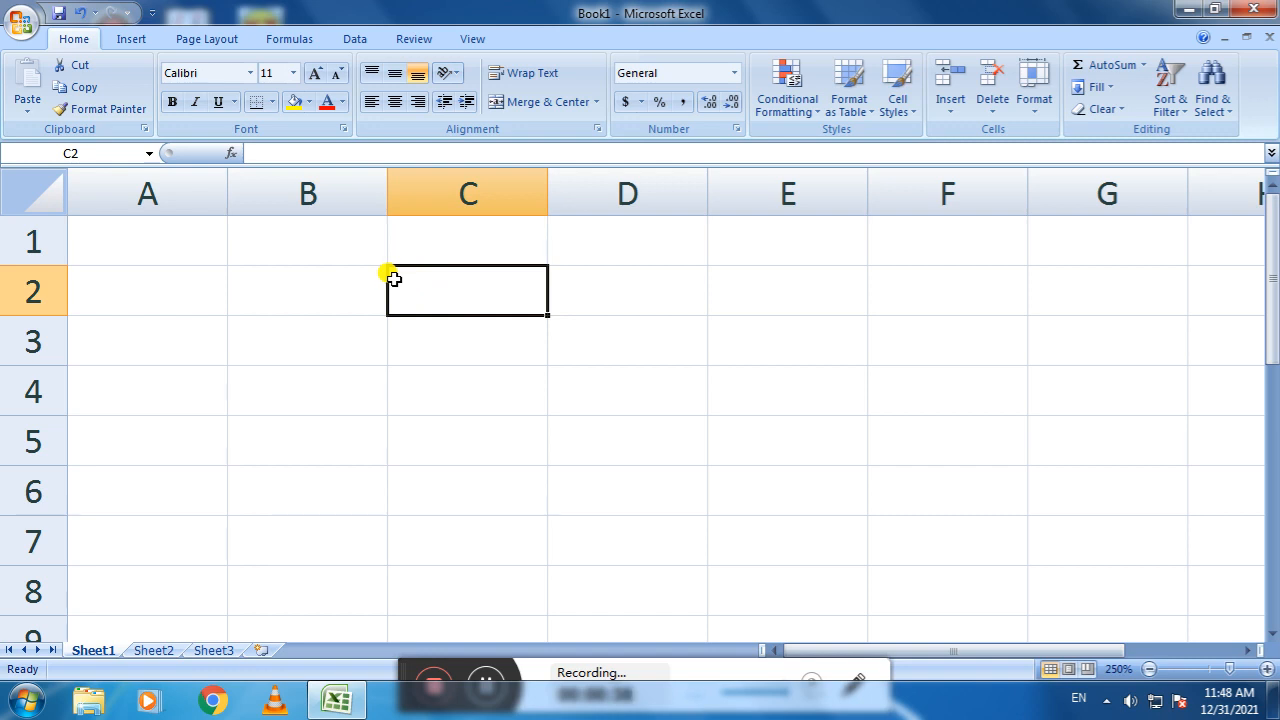
text(n)
key(BackSpace)
text(know)
key(BackSpace)
text(owlde)
key(BackSpace)
text(edge zone un)
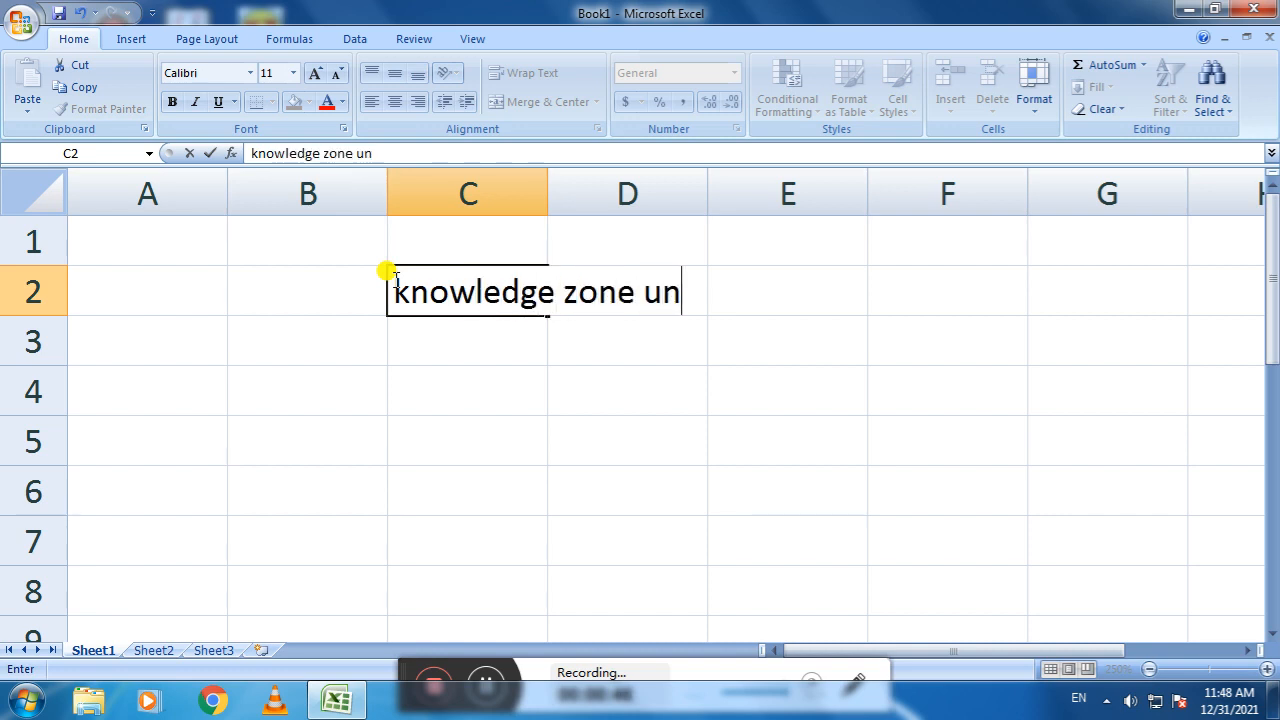
text(nao)
key(Return)
Step: Enter =LEN(C2) in D4 to show 20, then widen column C
key(Down)
key(Right)
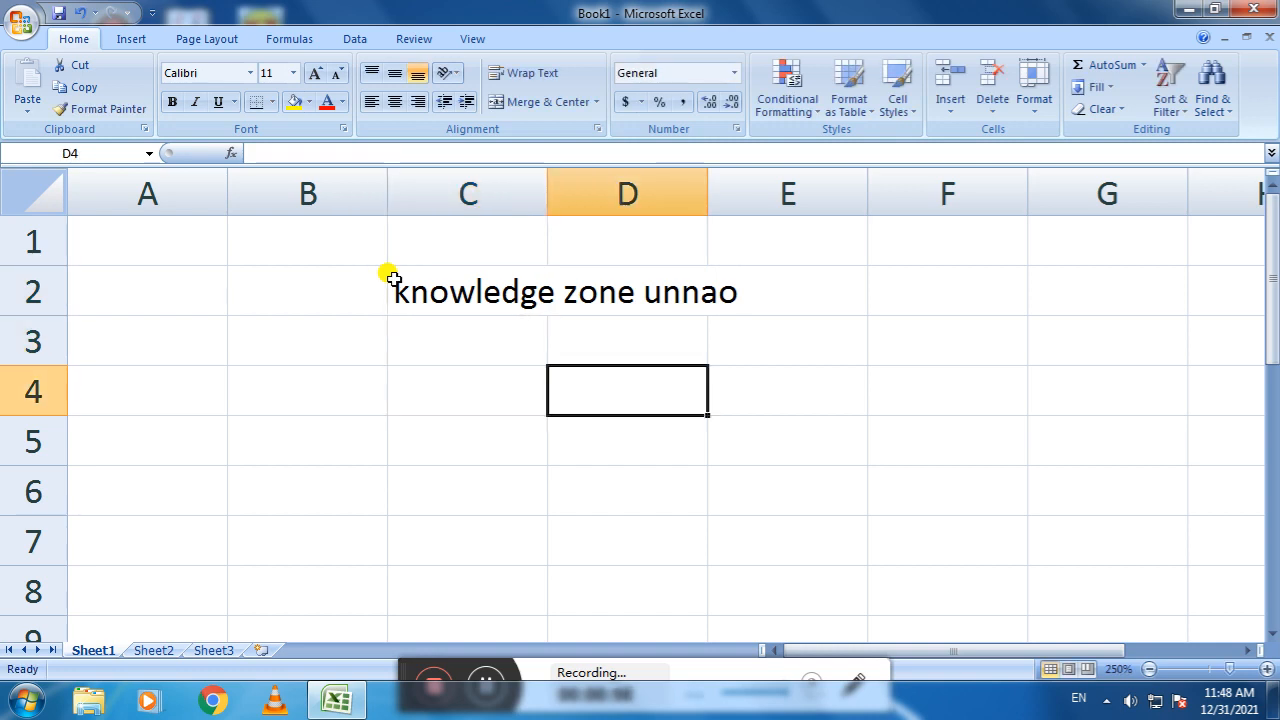
text(=)
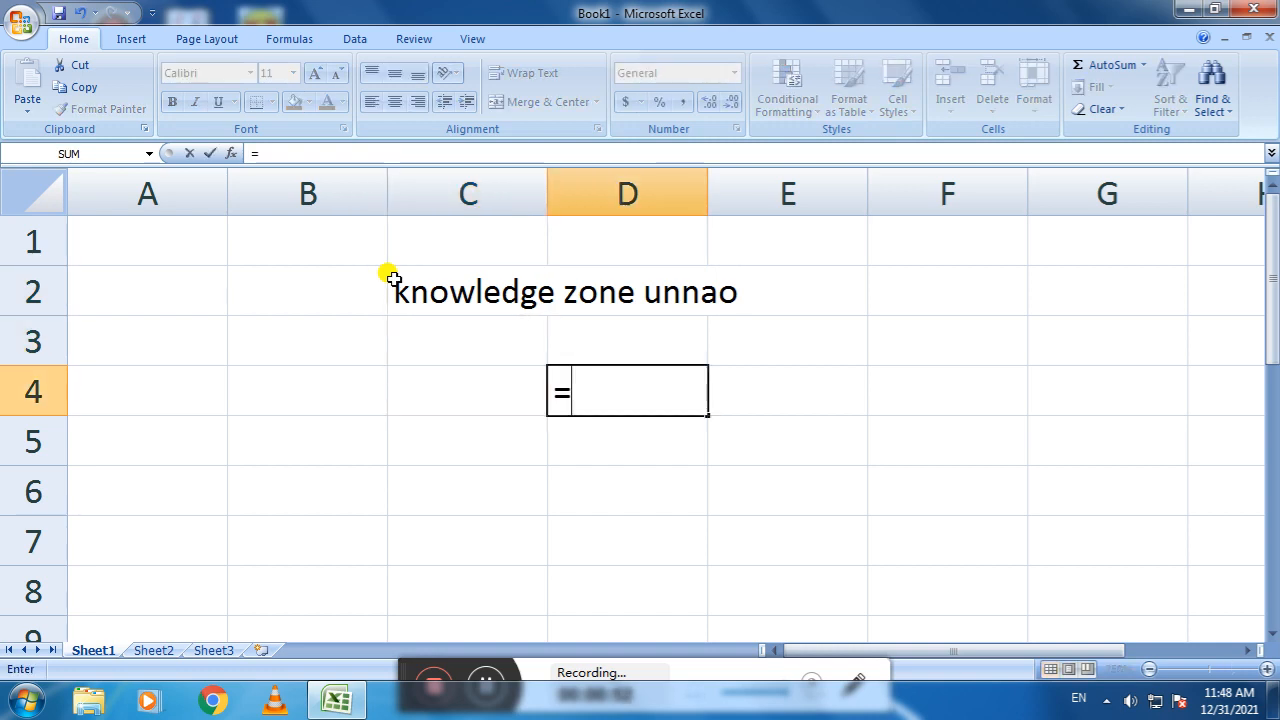
text(len)
key(Tab)
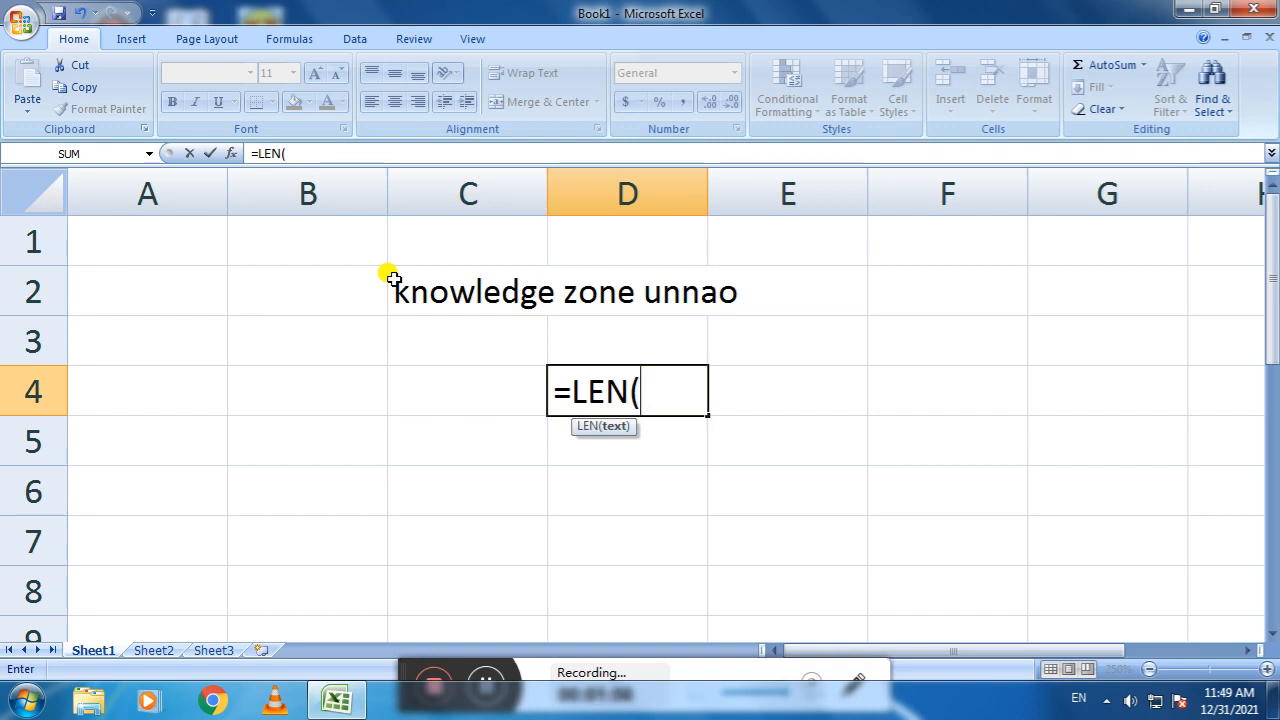
click(462, 297)
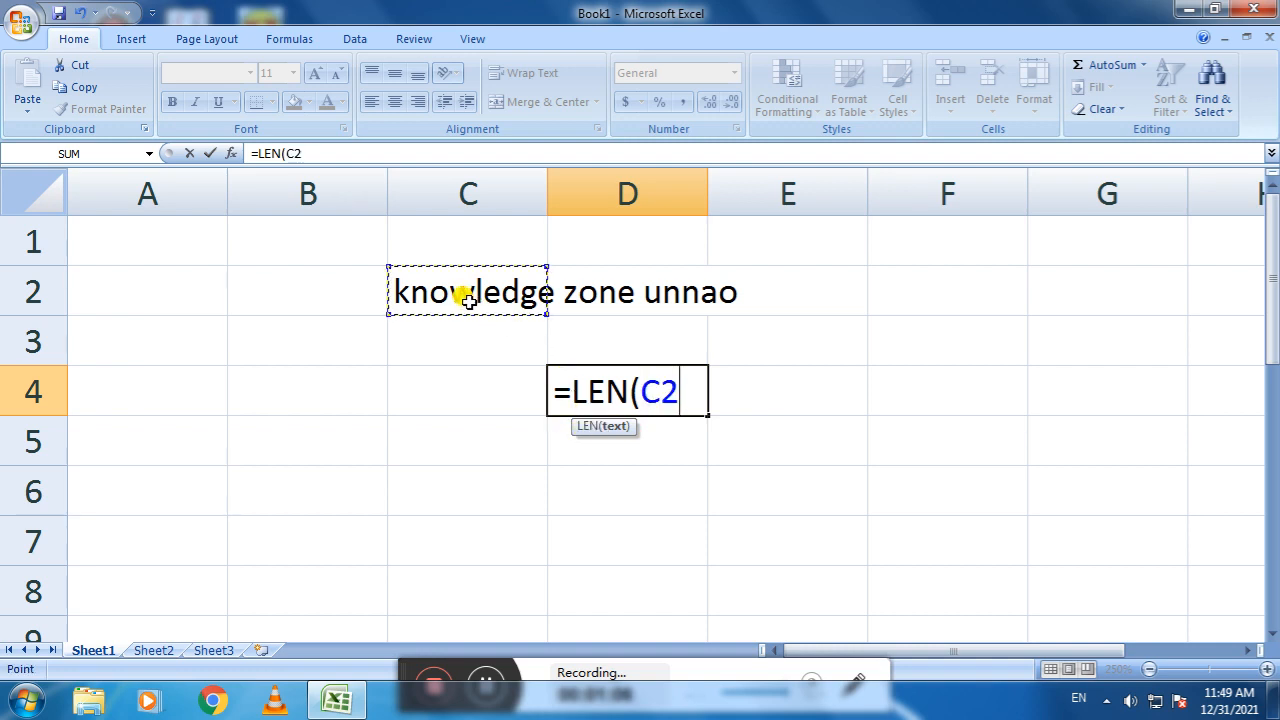
text())
key(Return)
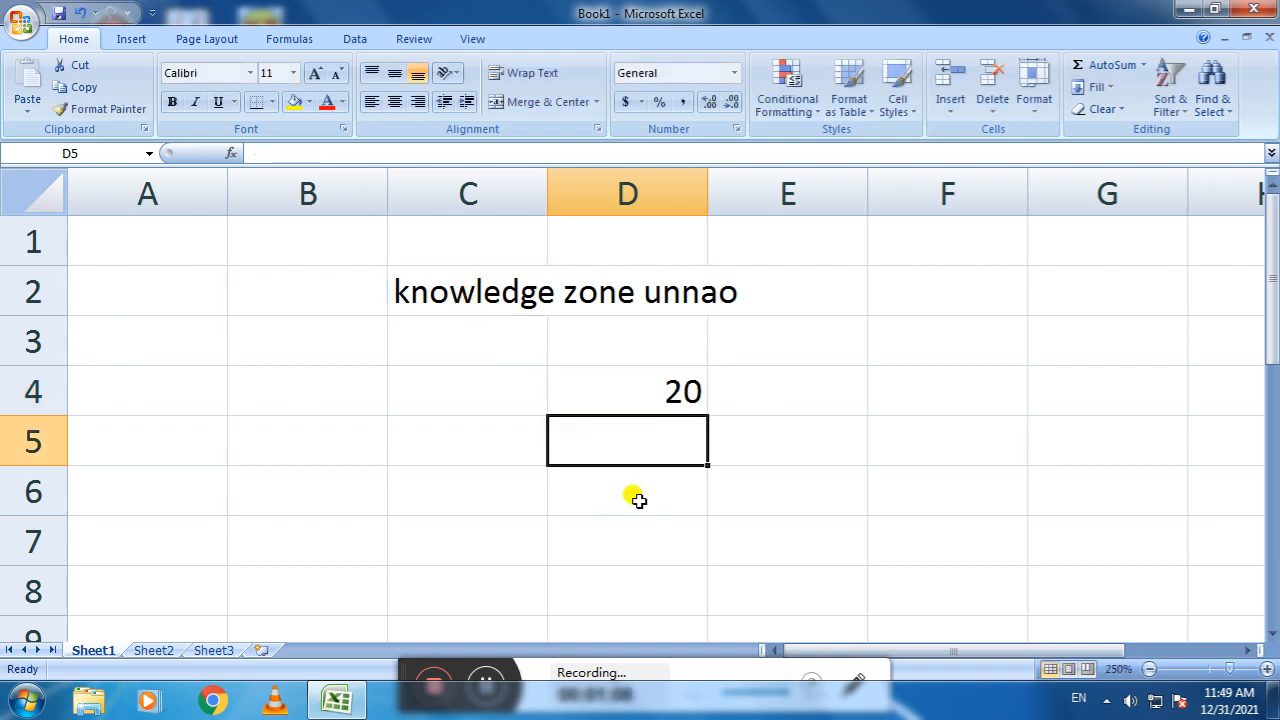
click(633, 398)
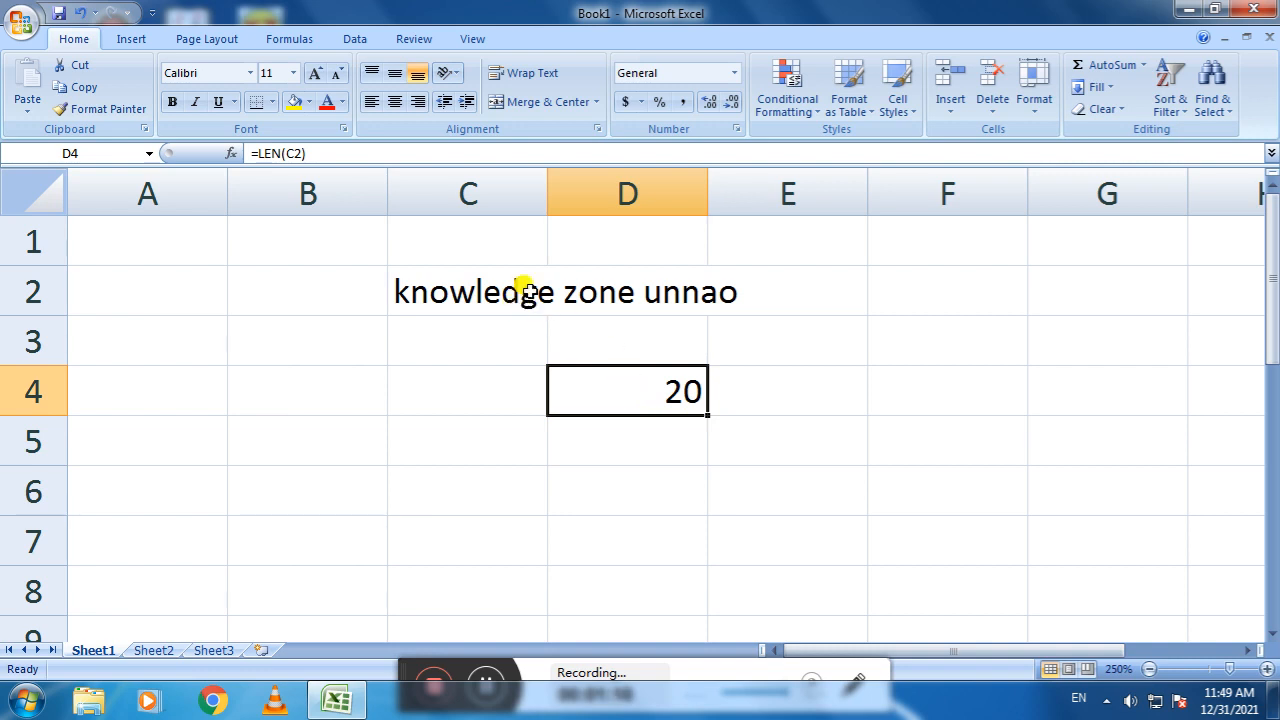
drag(543, 203, 738, 351)
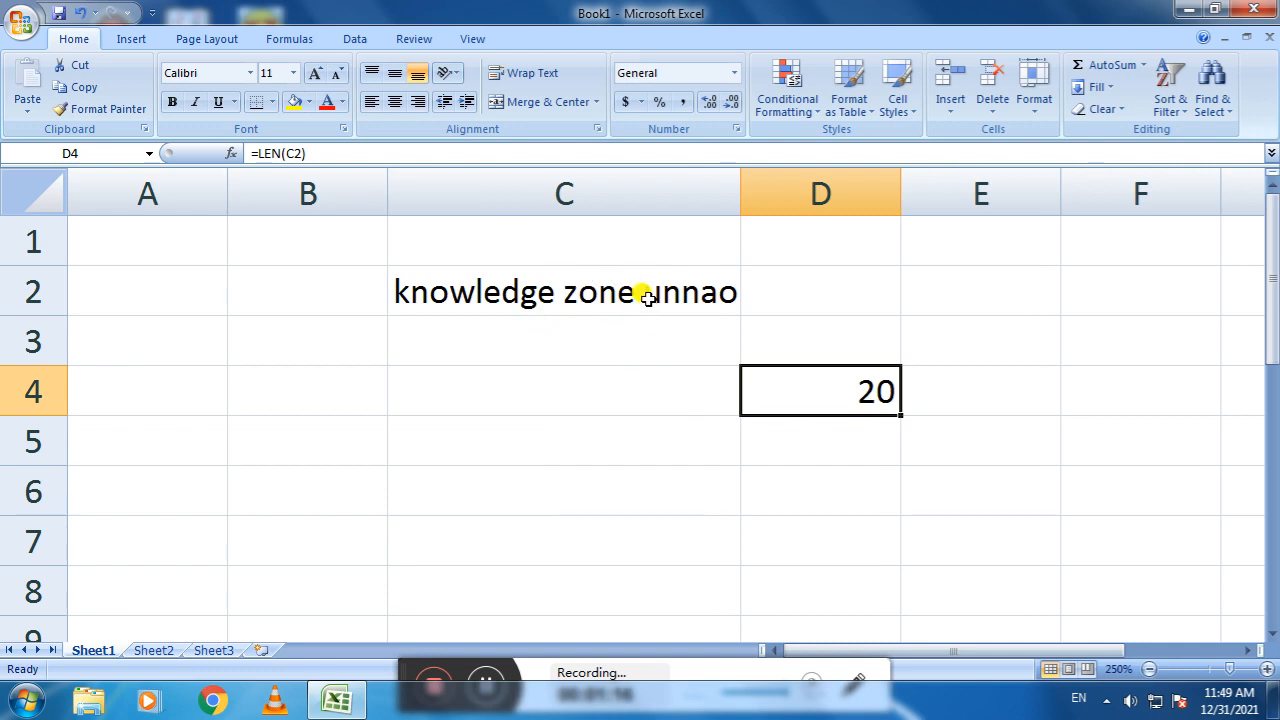
Step: Enter =LEFT(C2,5) in D5 so it returns 'knowl'
click(853, 439)
click(770, 387)
click(652, 426)
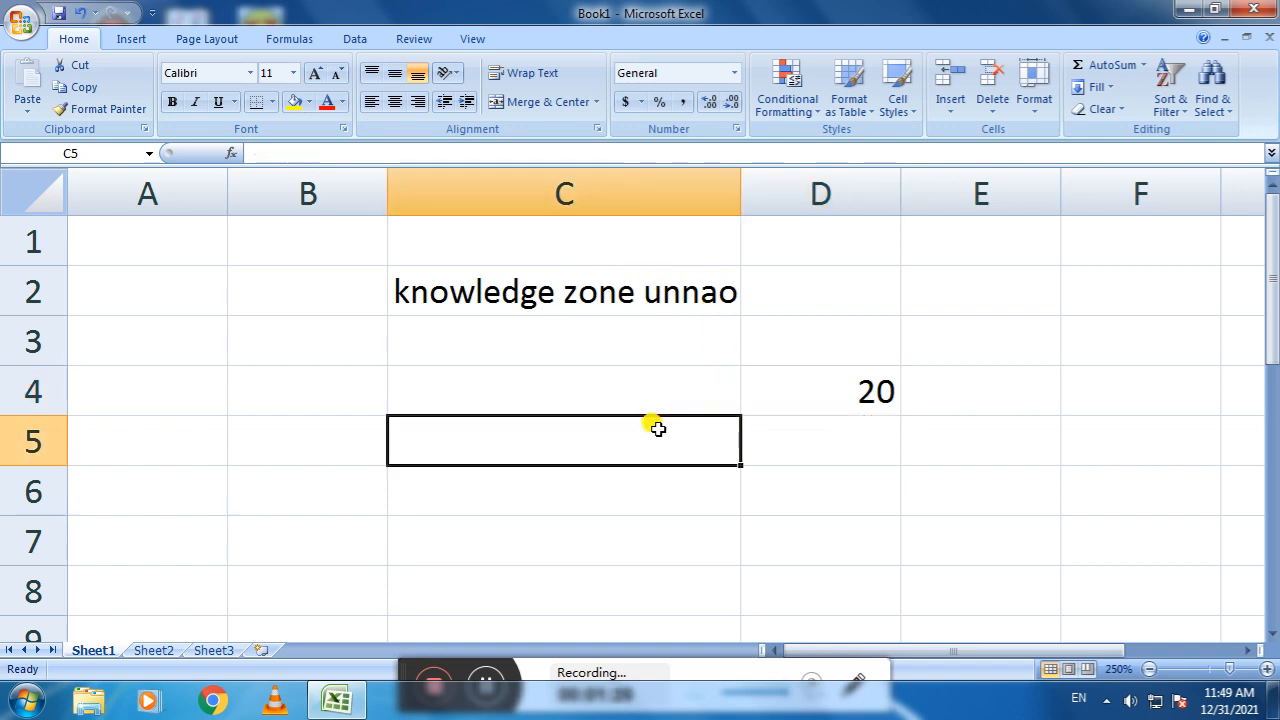
click(763, 438)
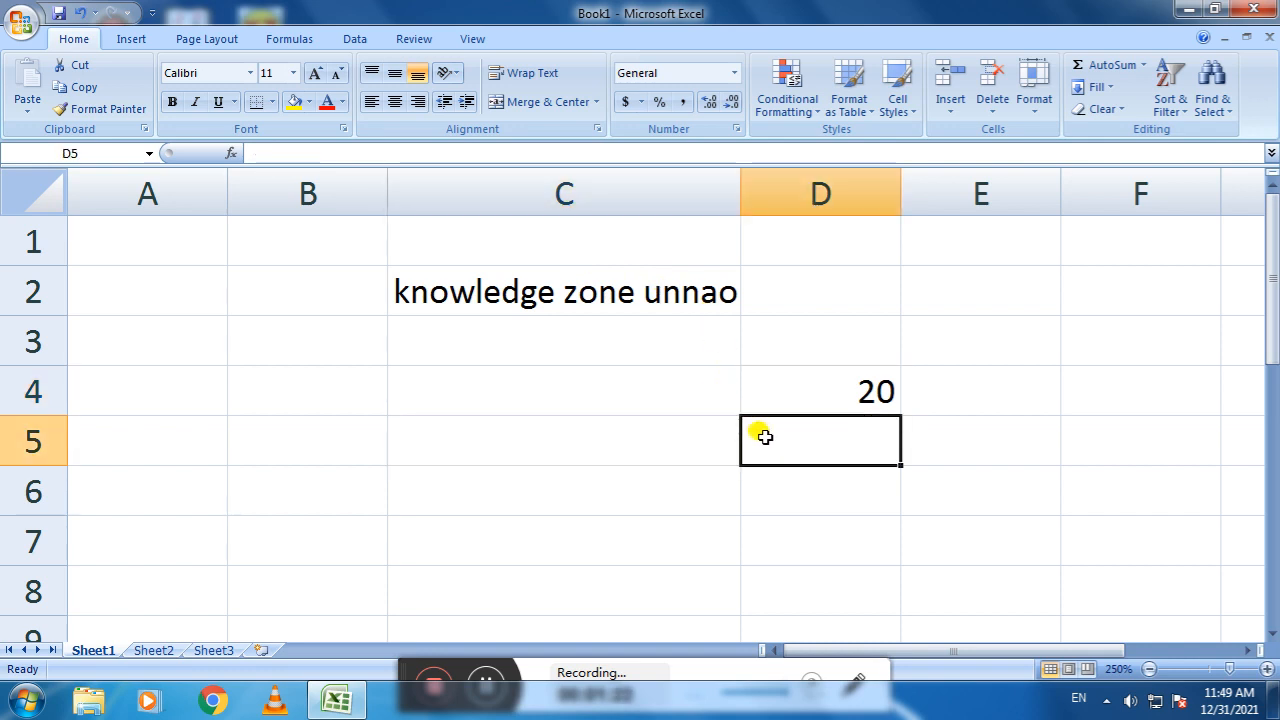
text(=lef)
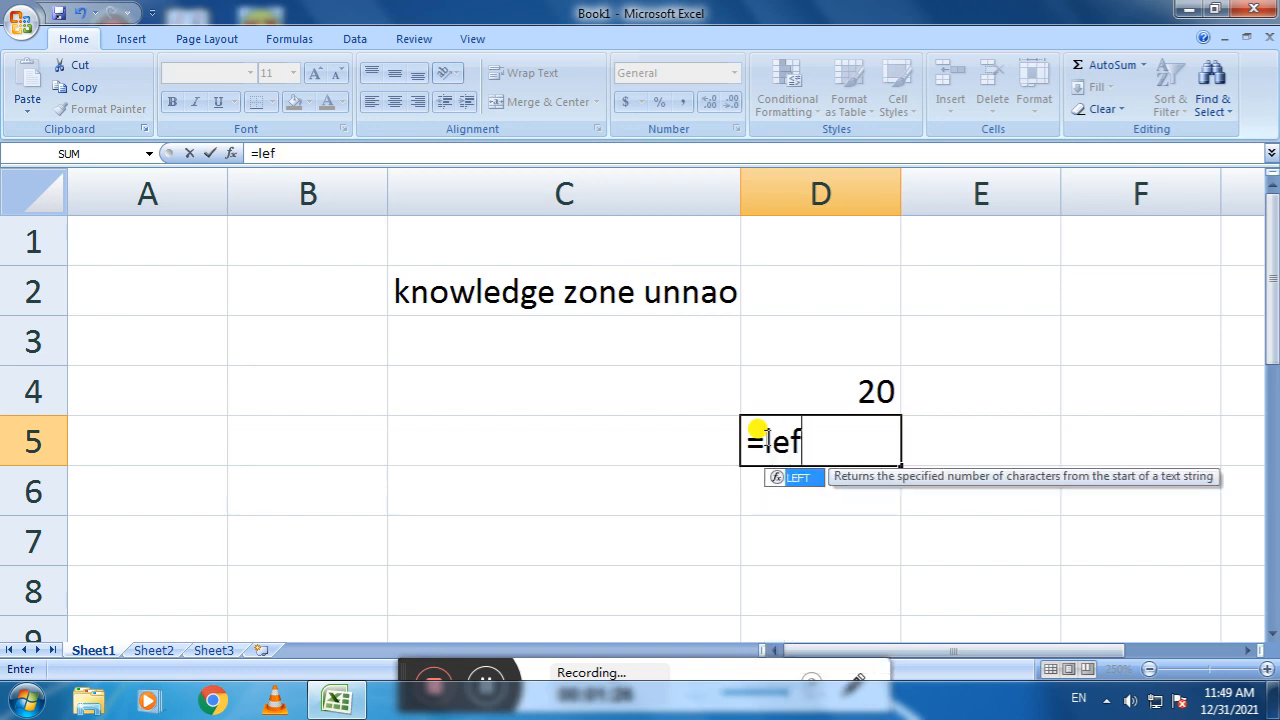
key(Tab)
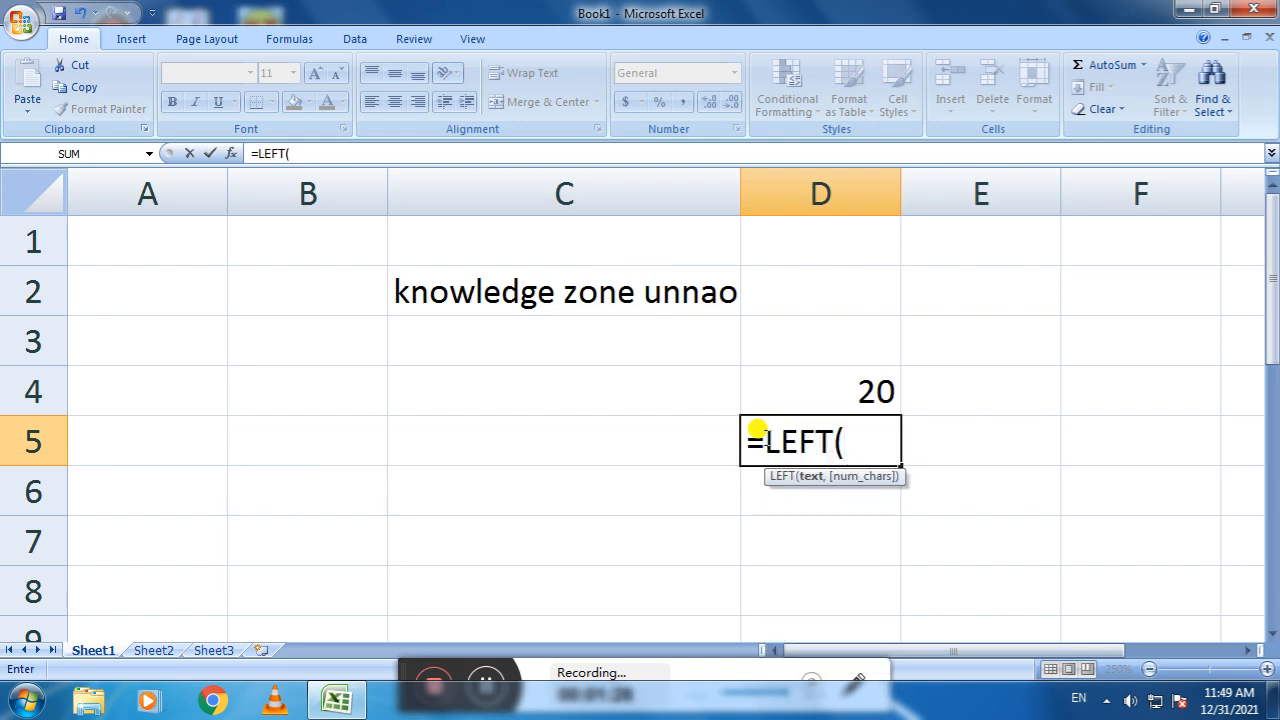
click(545, 292)
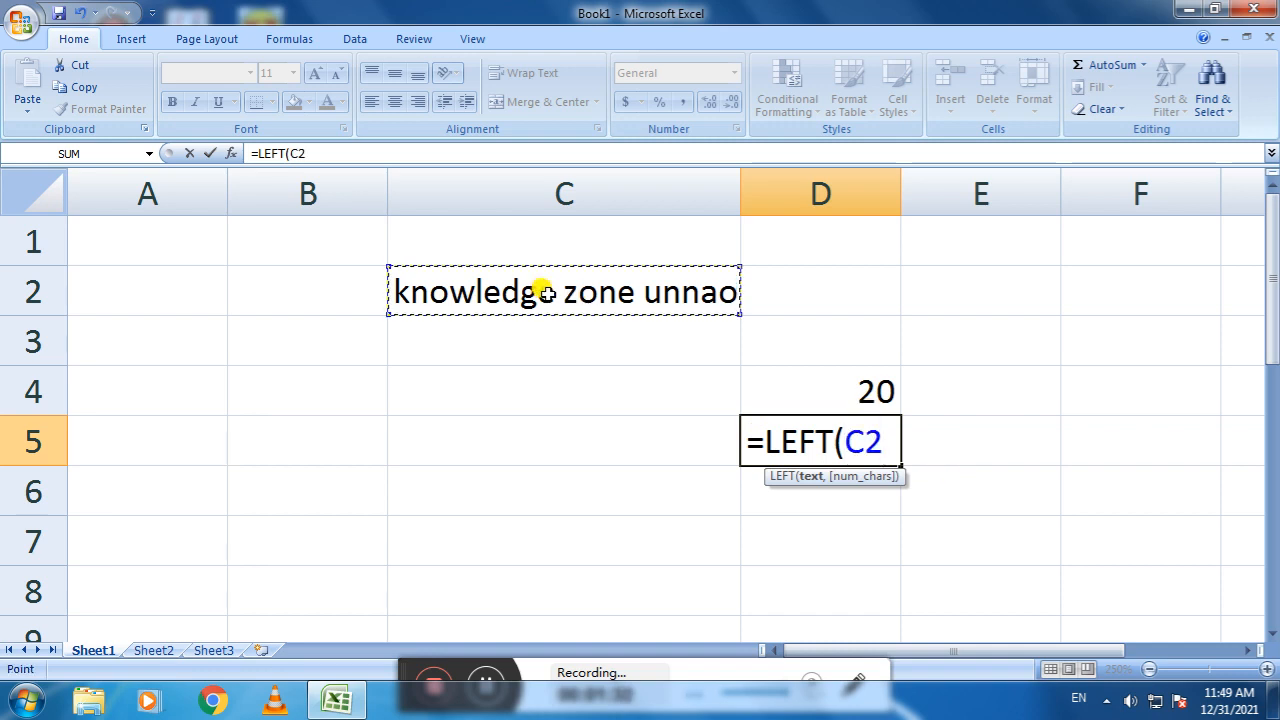
text(,5))
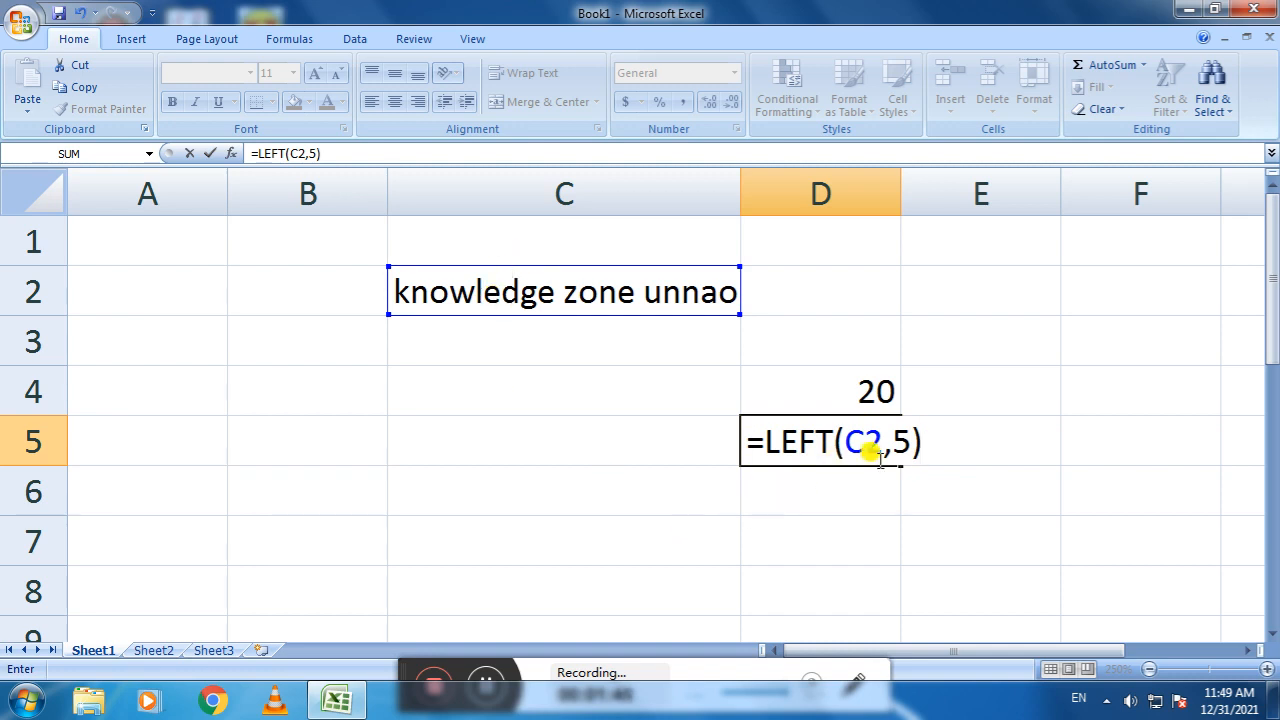
key(Return)
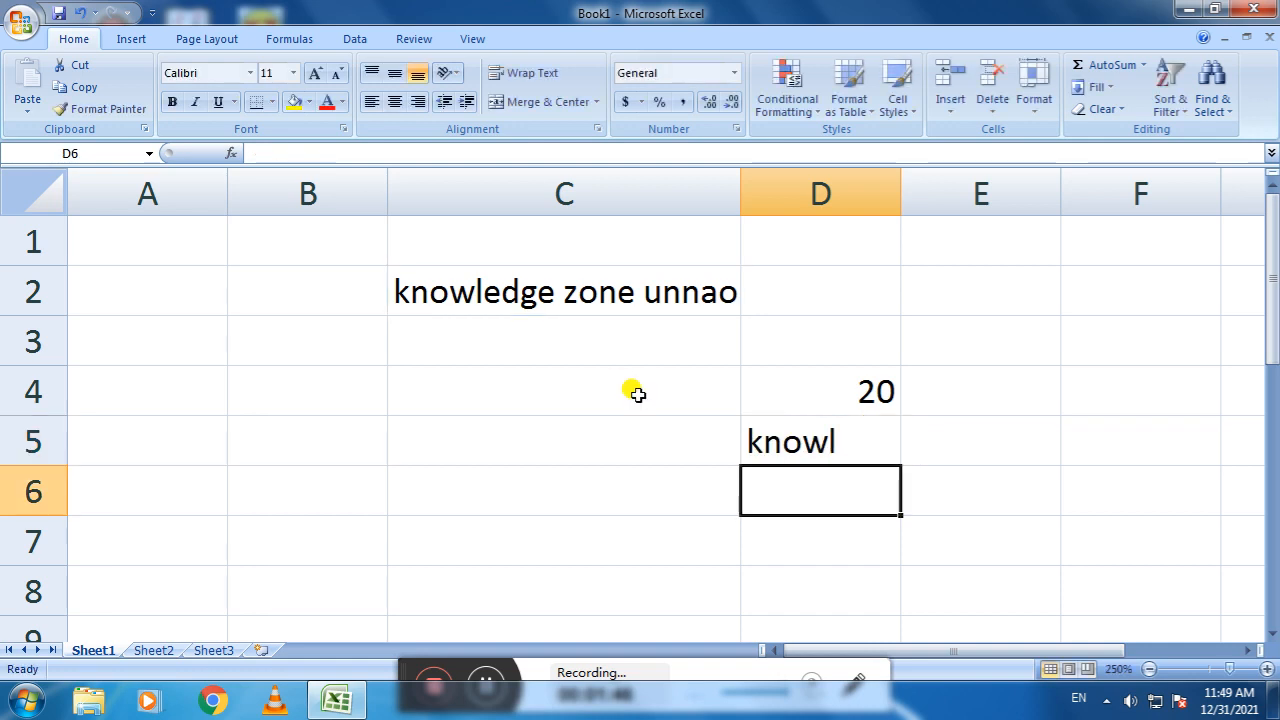
Step: Enter =RIGHT(C2,7) in D6 so it returns 'e unnao'
text(=)
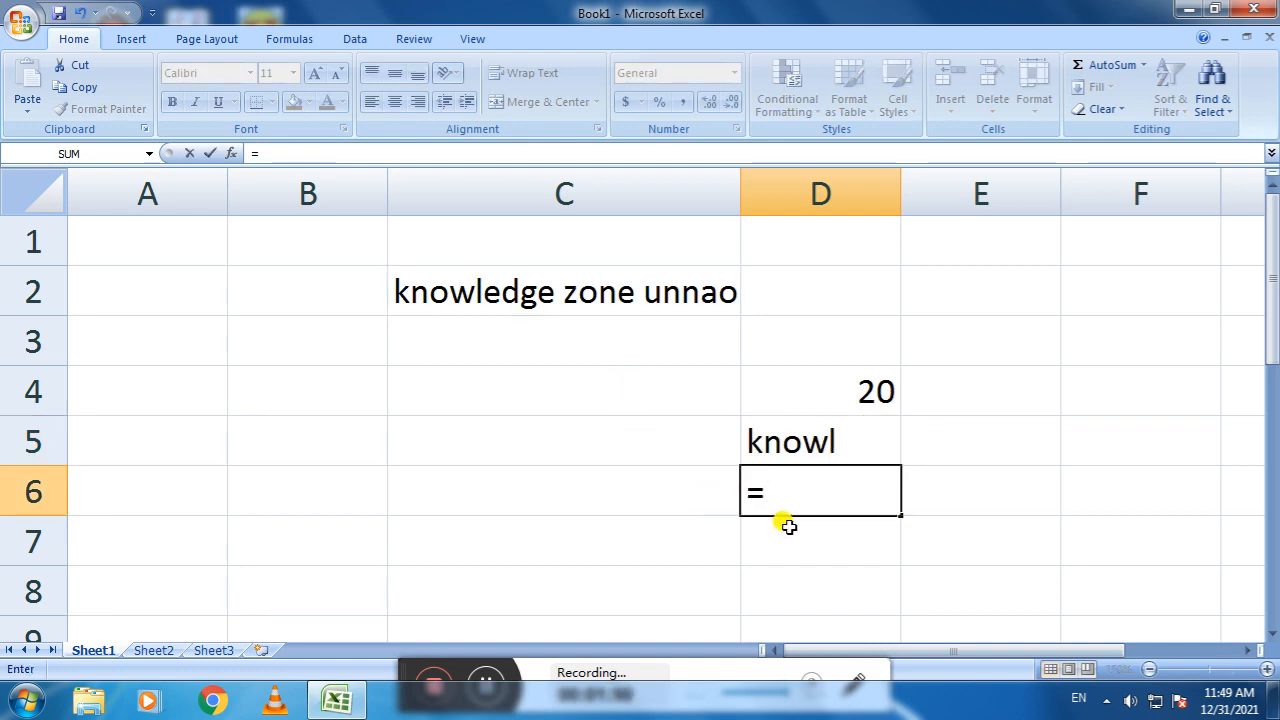
text(right)
key(Tab)
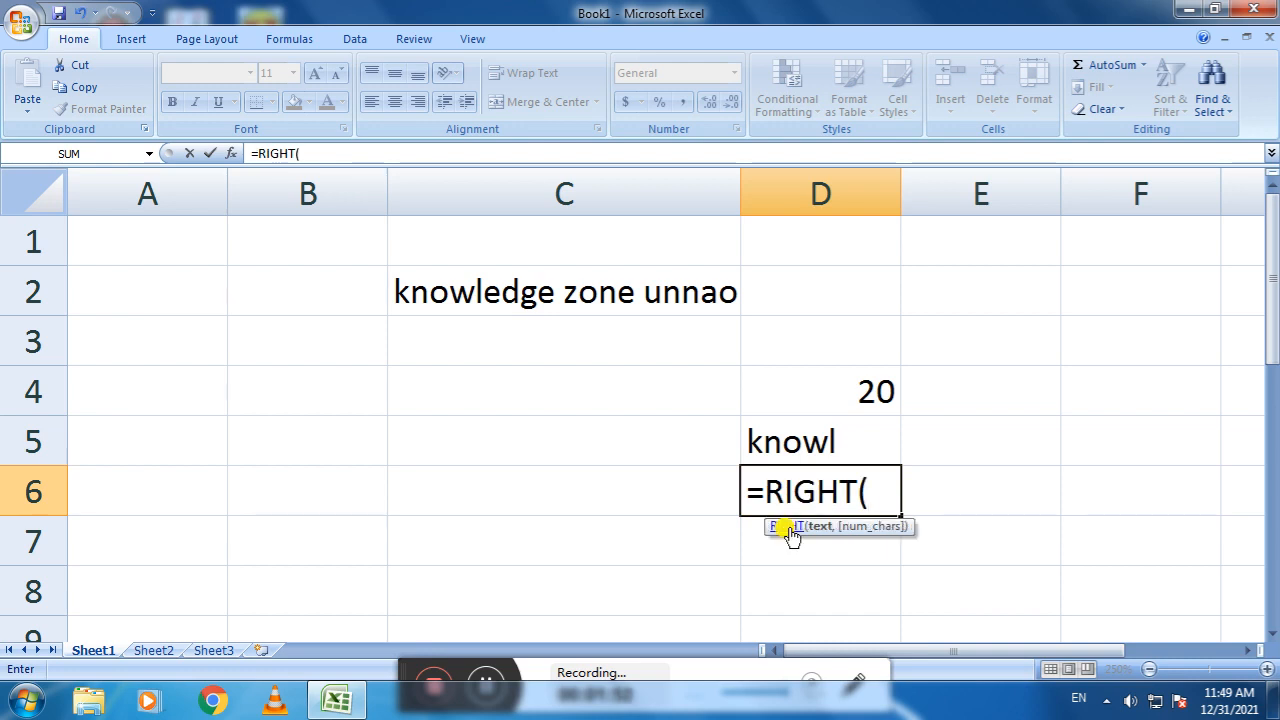
click(612, 289)
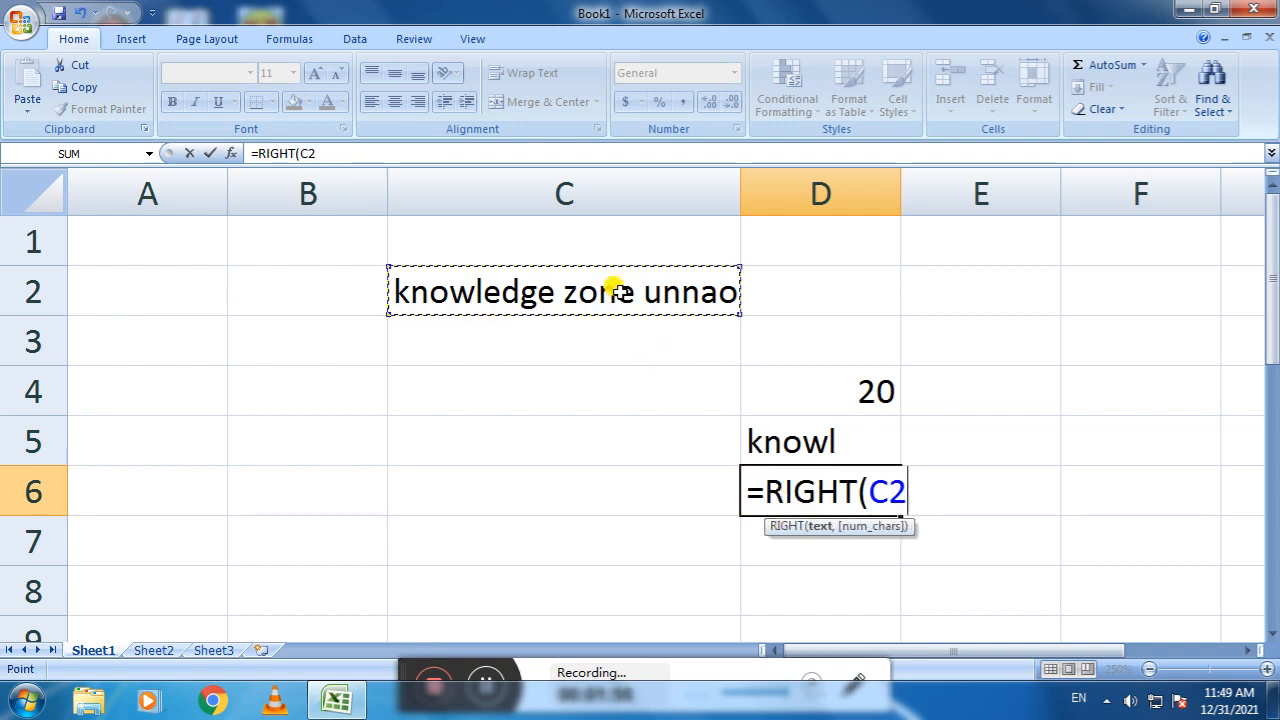
text(,)
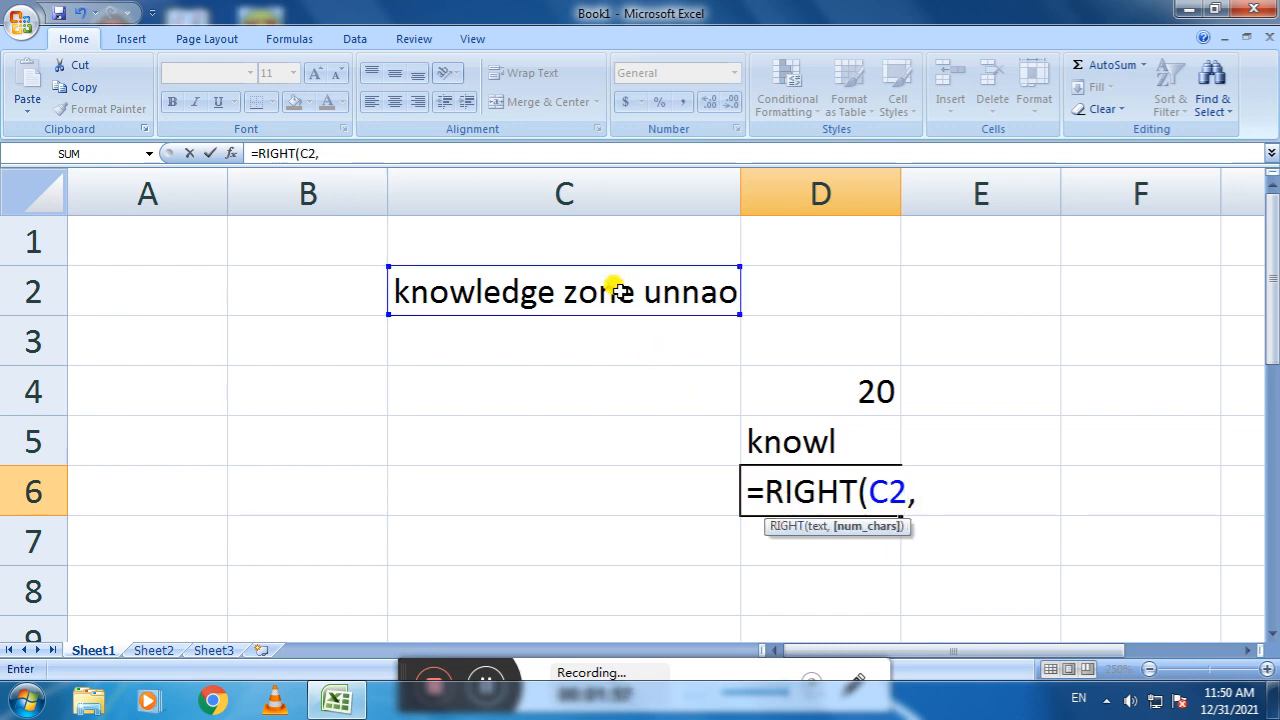
text(7))
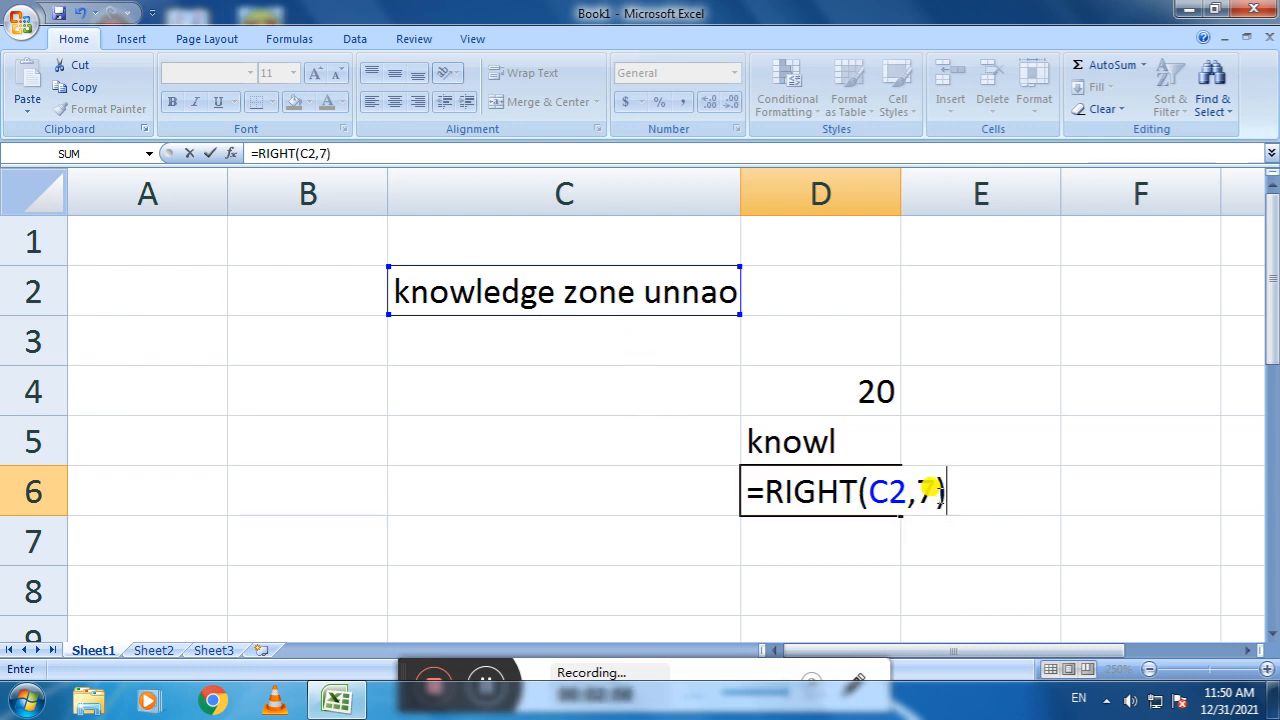
key(Return)
click(780, 491)
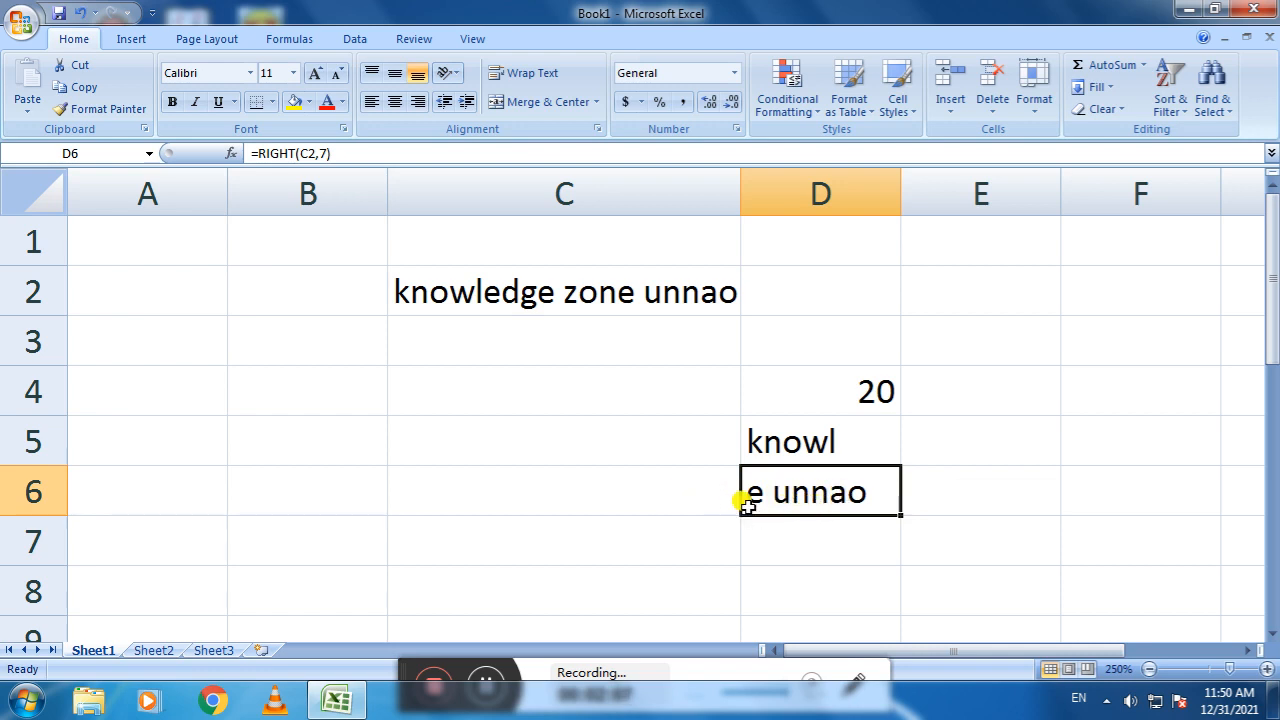
Step: Enter =MID(C2,6,5) in cell C7
click(775, 540)
click(690, 530)
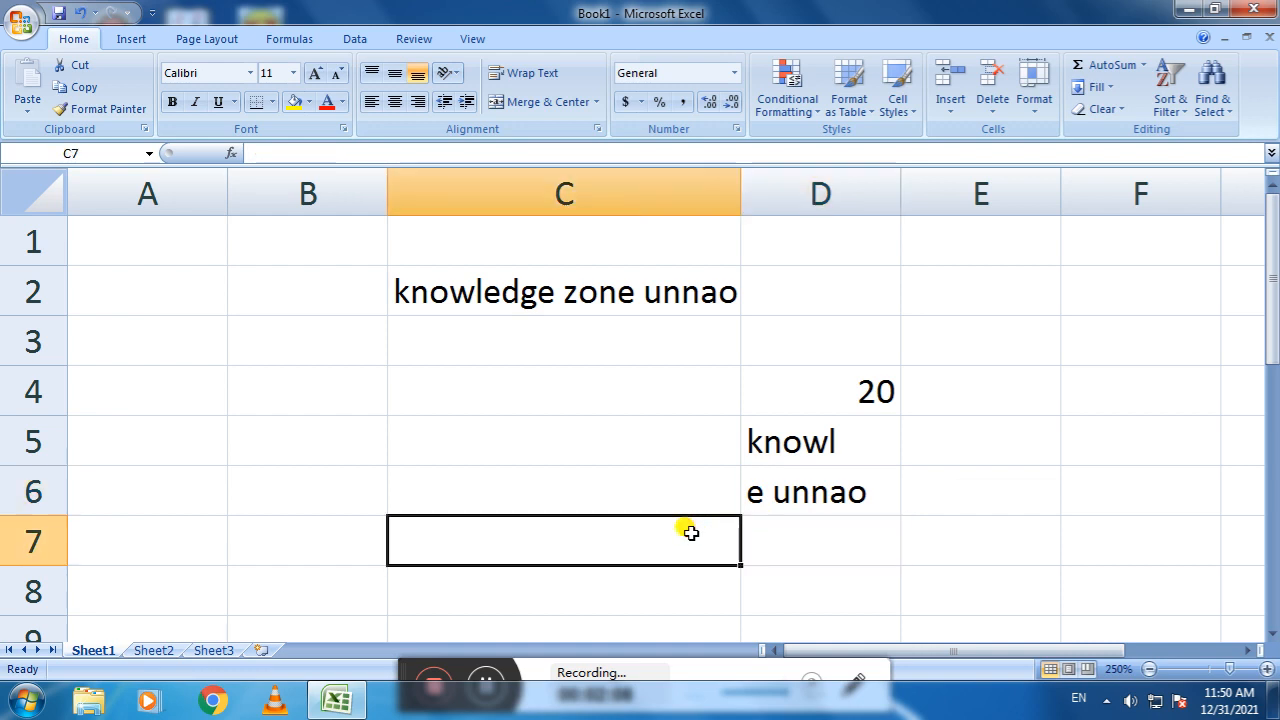
click(750, 534)
click(681, 537)
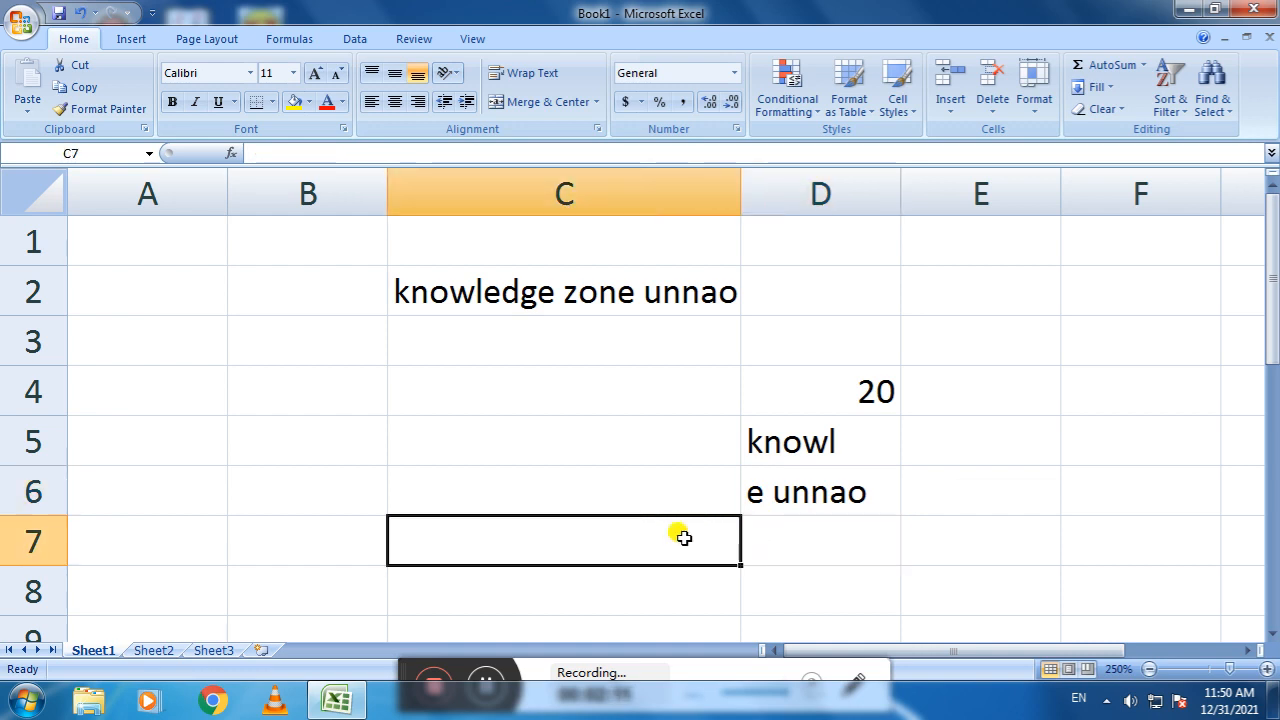
text(=mid)
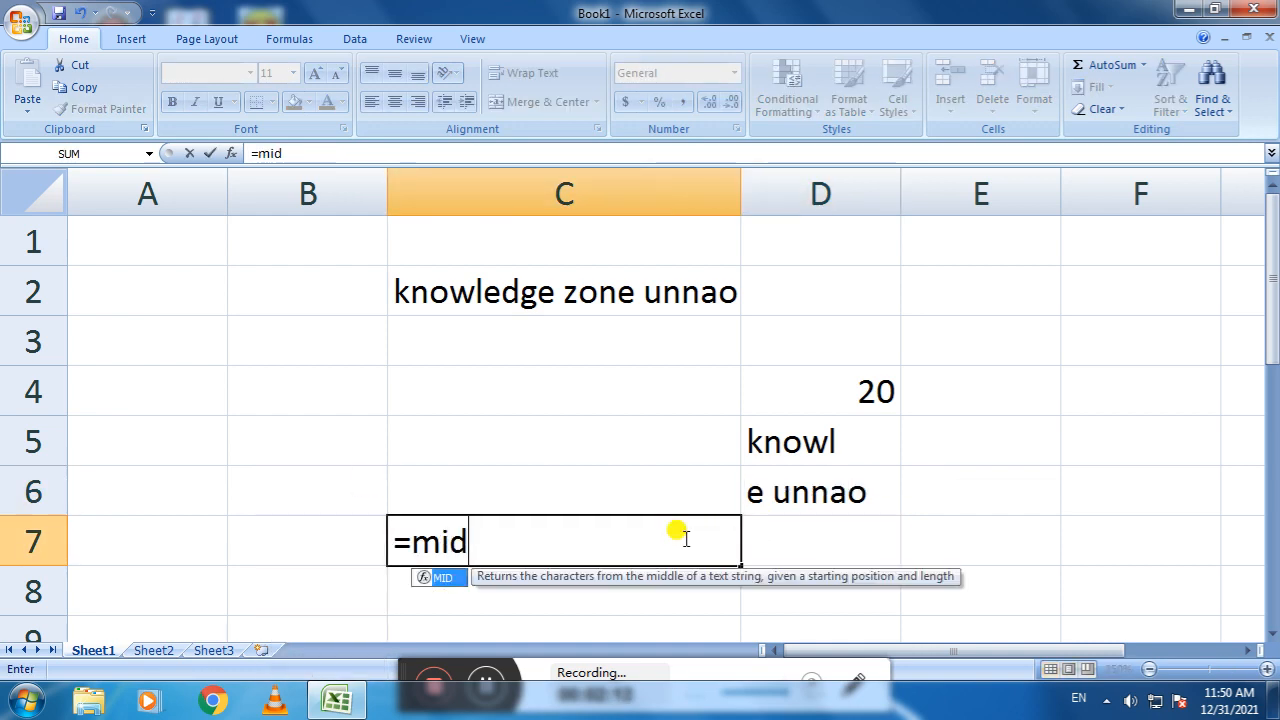
key(Tab)
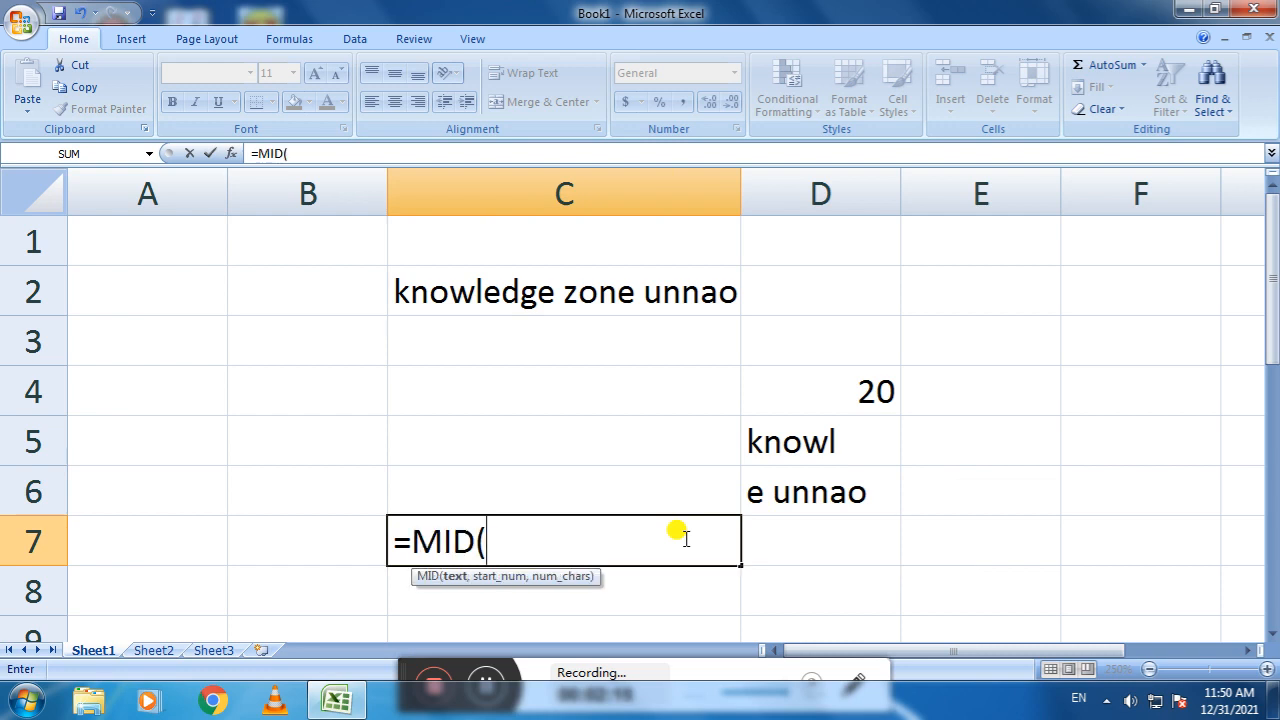
click(552, 291)
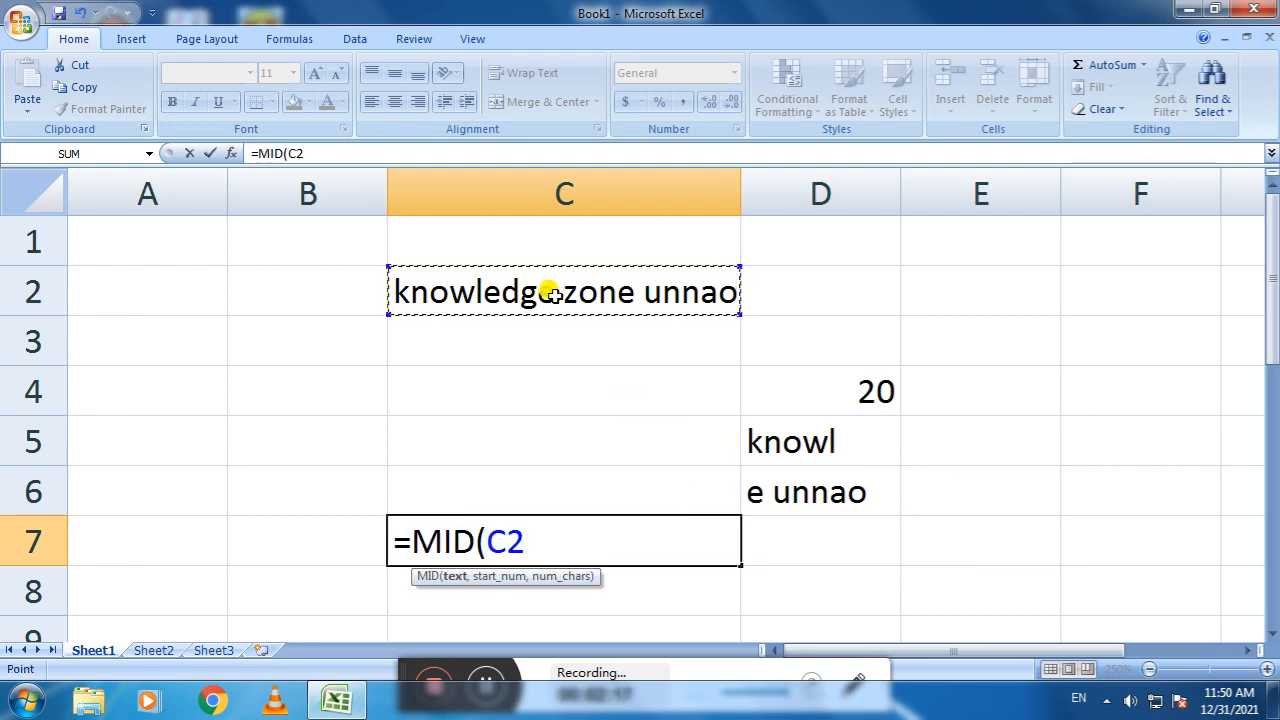
text(,)
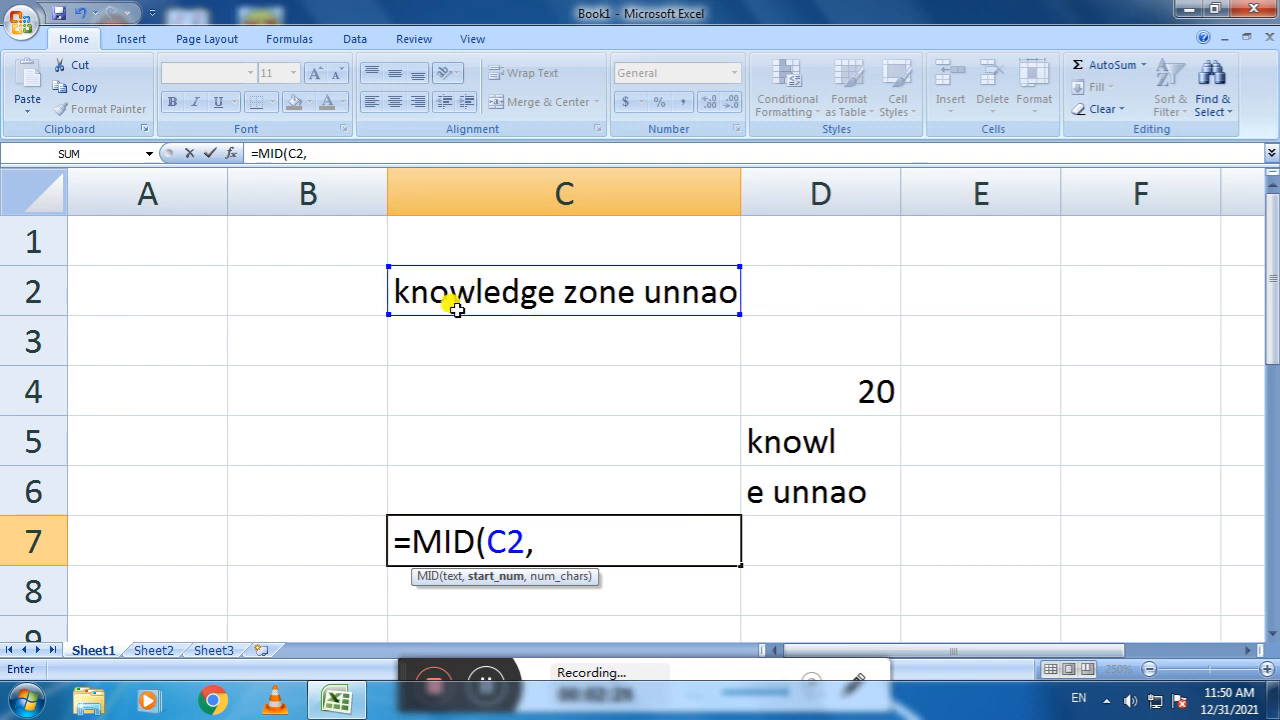
text(6)
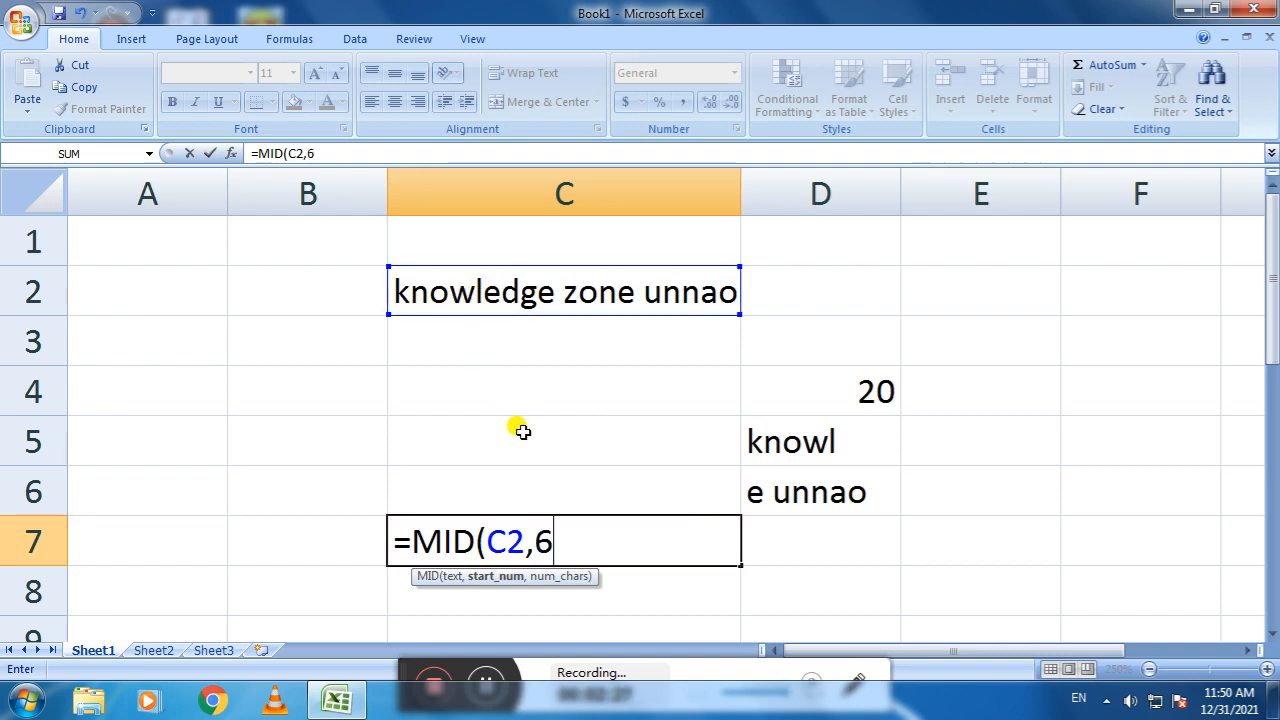
text(,)
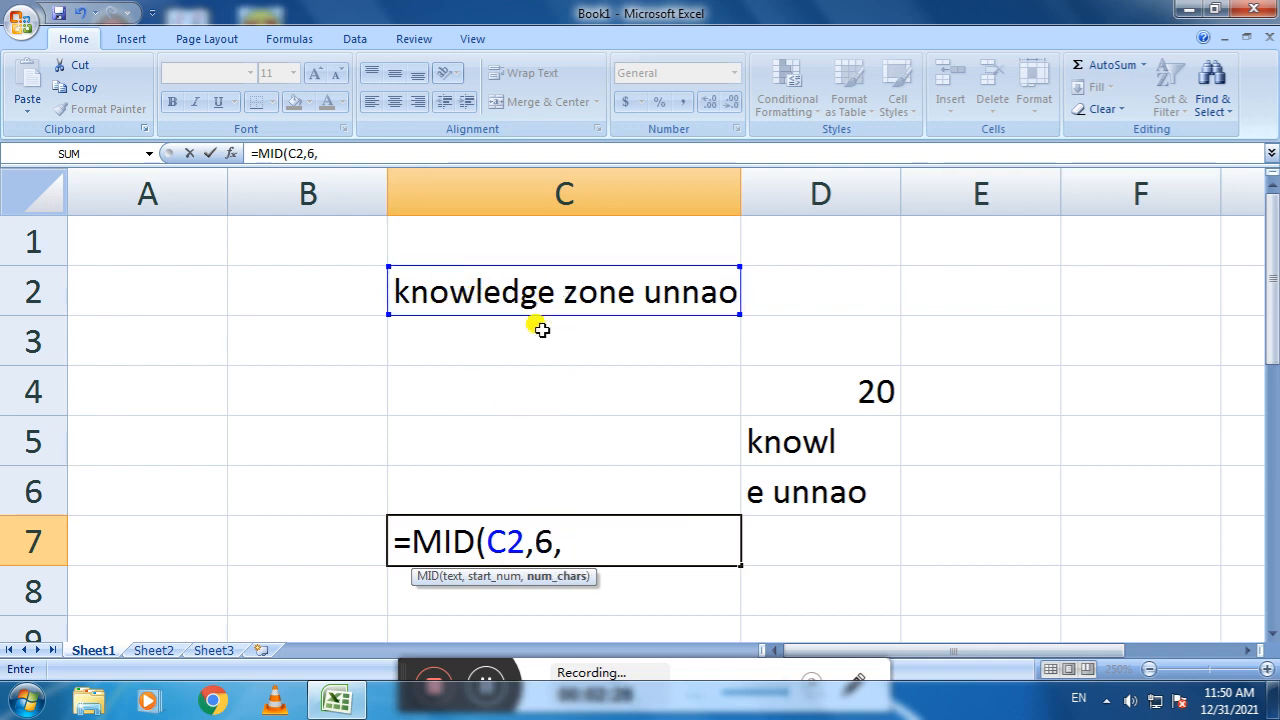
text(5))
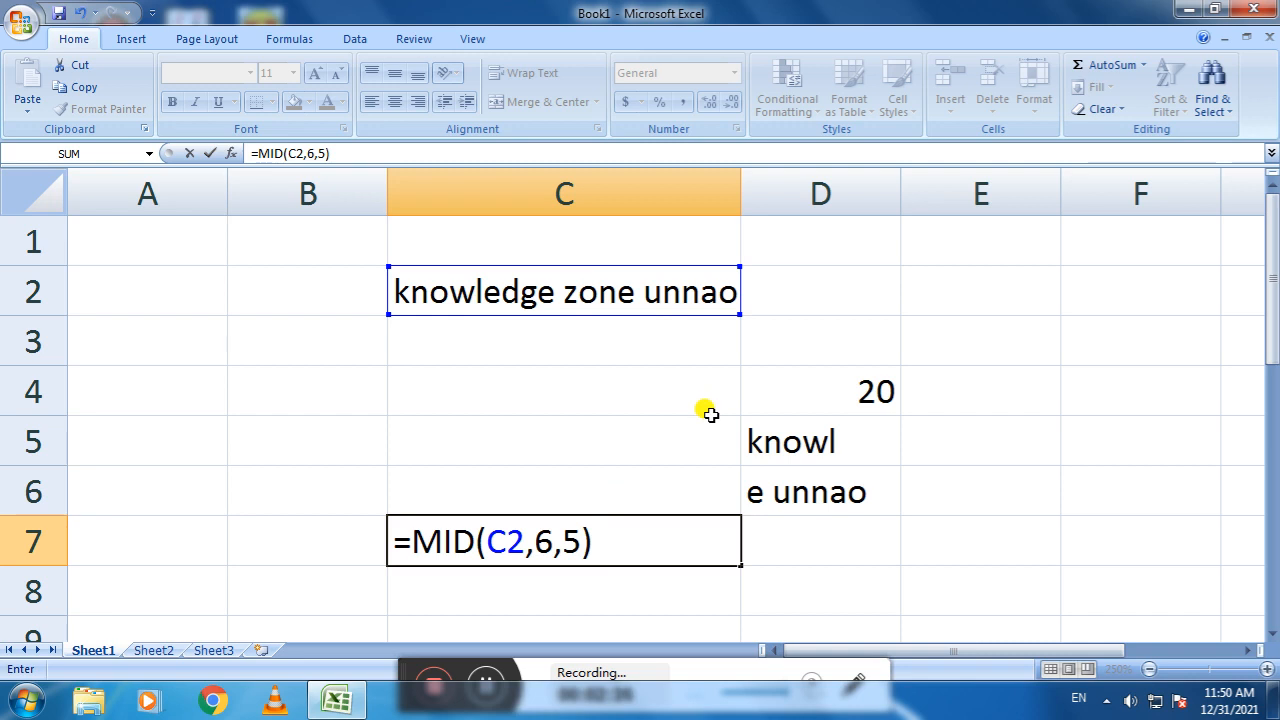
key(Return)
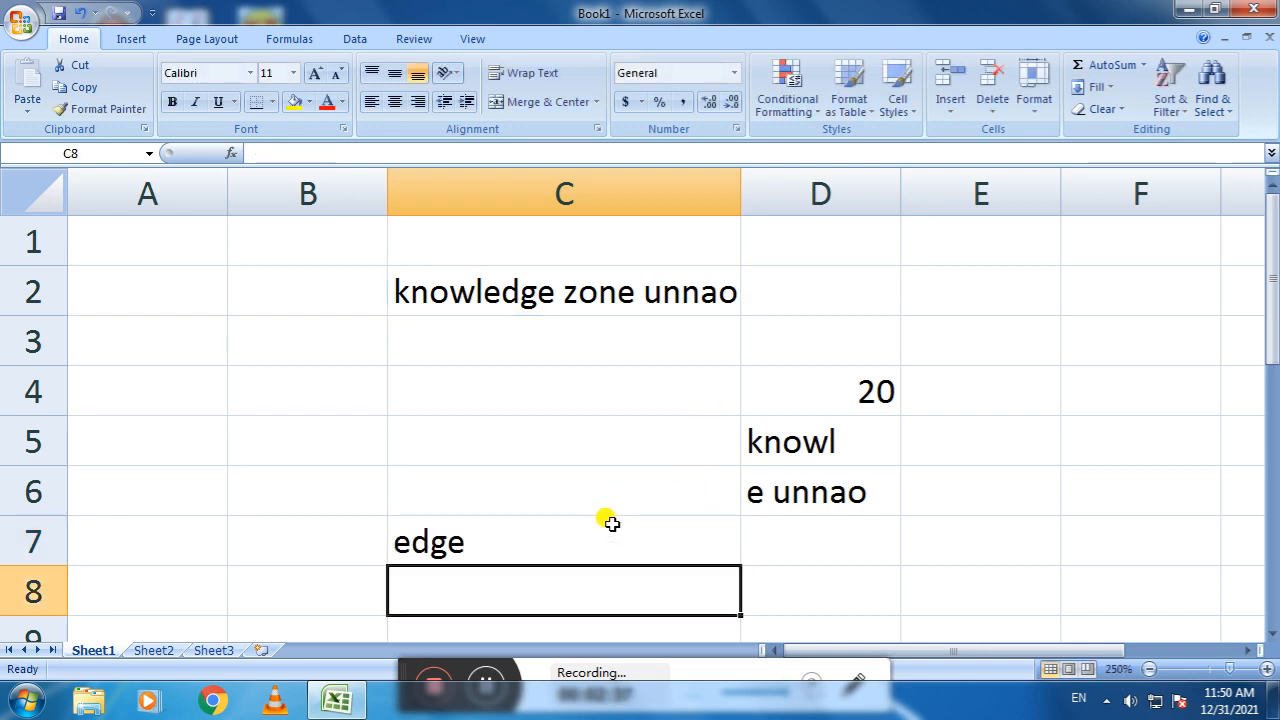
Step: Change C7's character count to 7 so =MID(C2,6,7) shows 'edge zo'
click(557, 534)
double_click(497, 544)
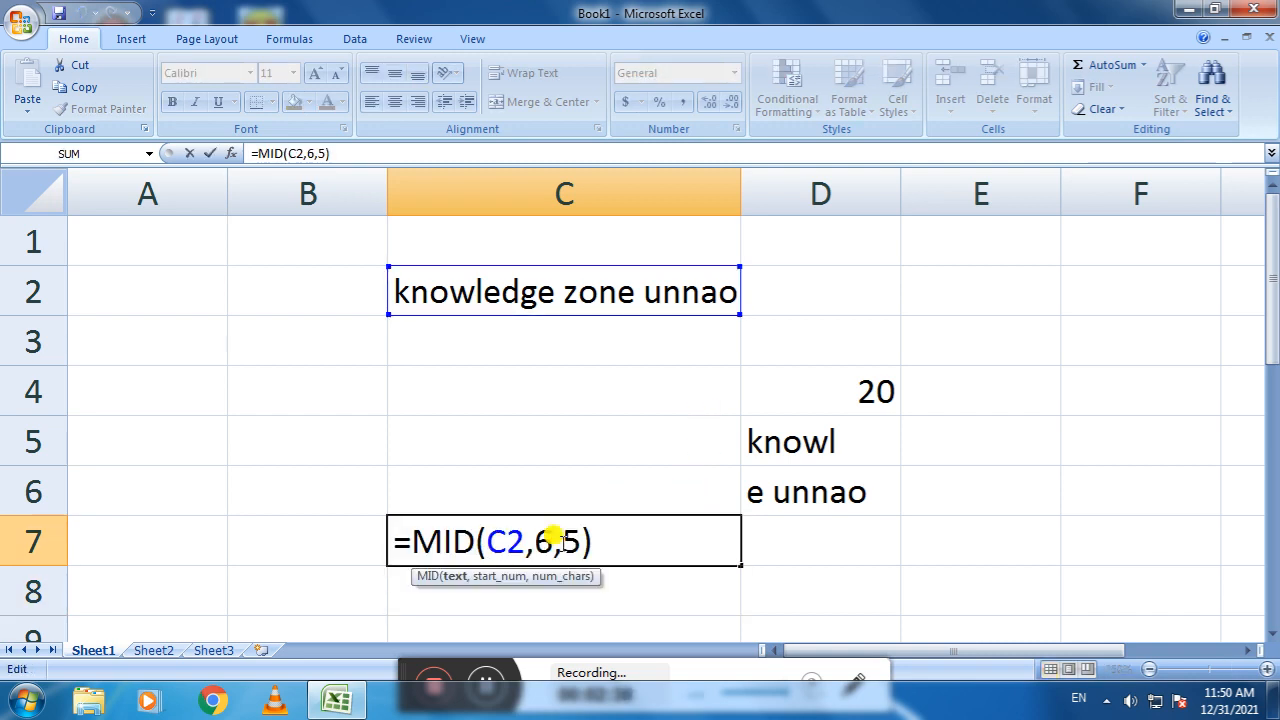
double_click(567, 541)
text(6)
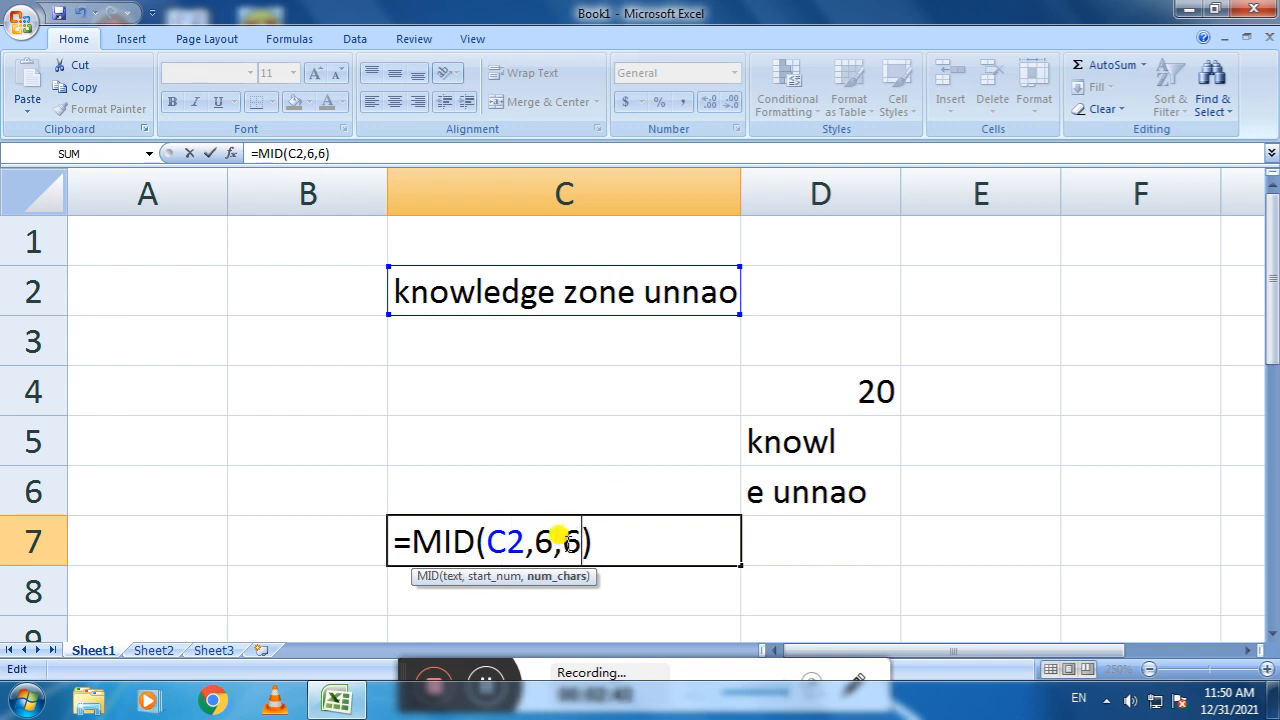
key(BackSpace)
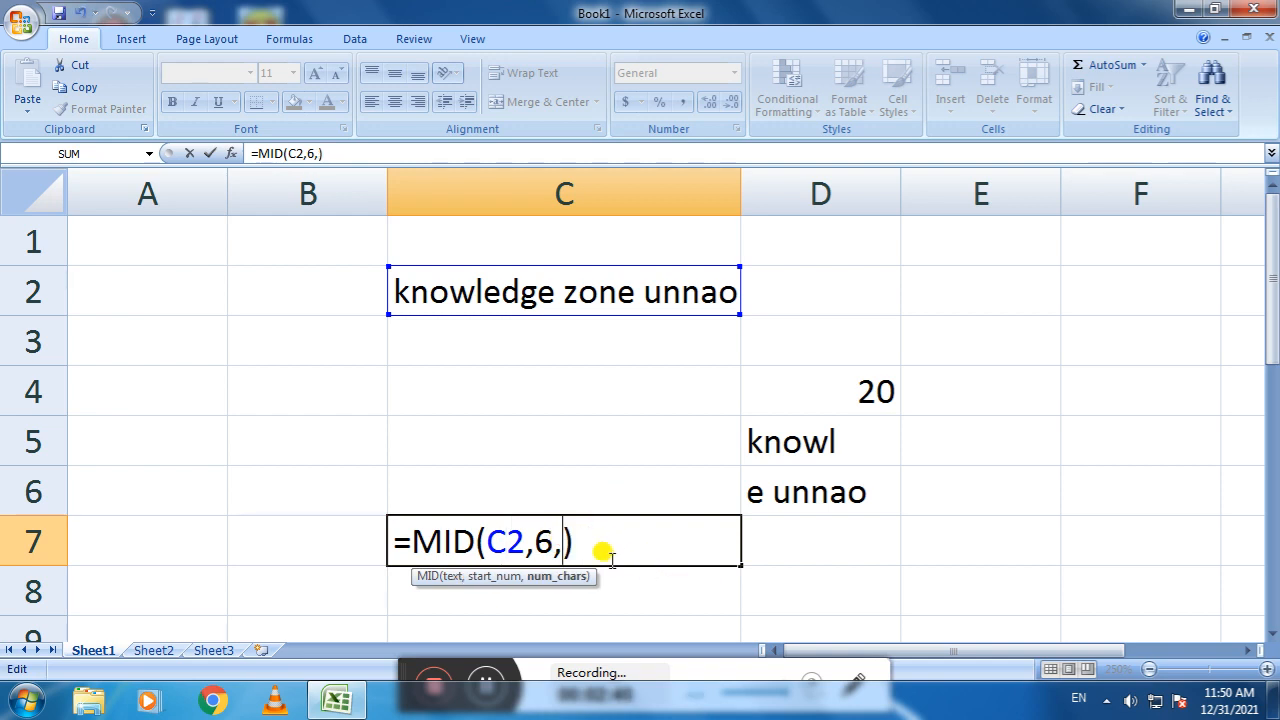
text(7)
key(Return)
click(471, 543)
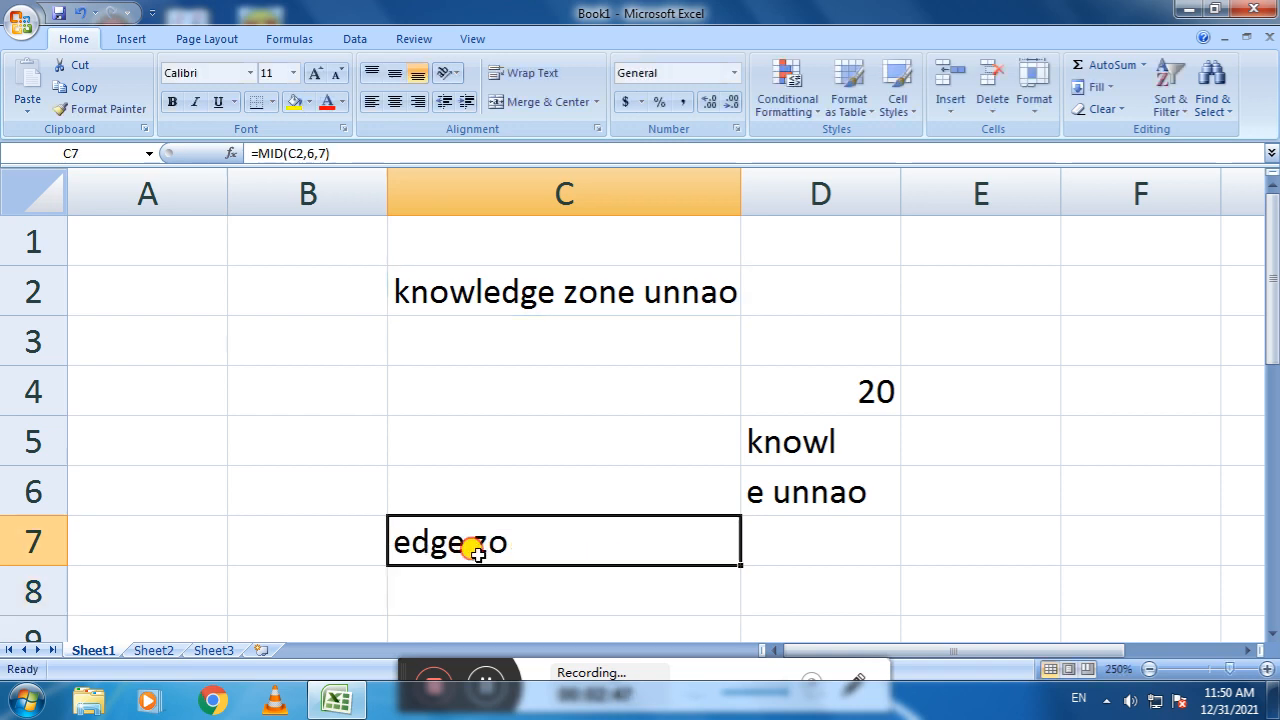
click(522, 397)
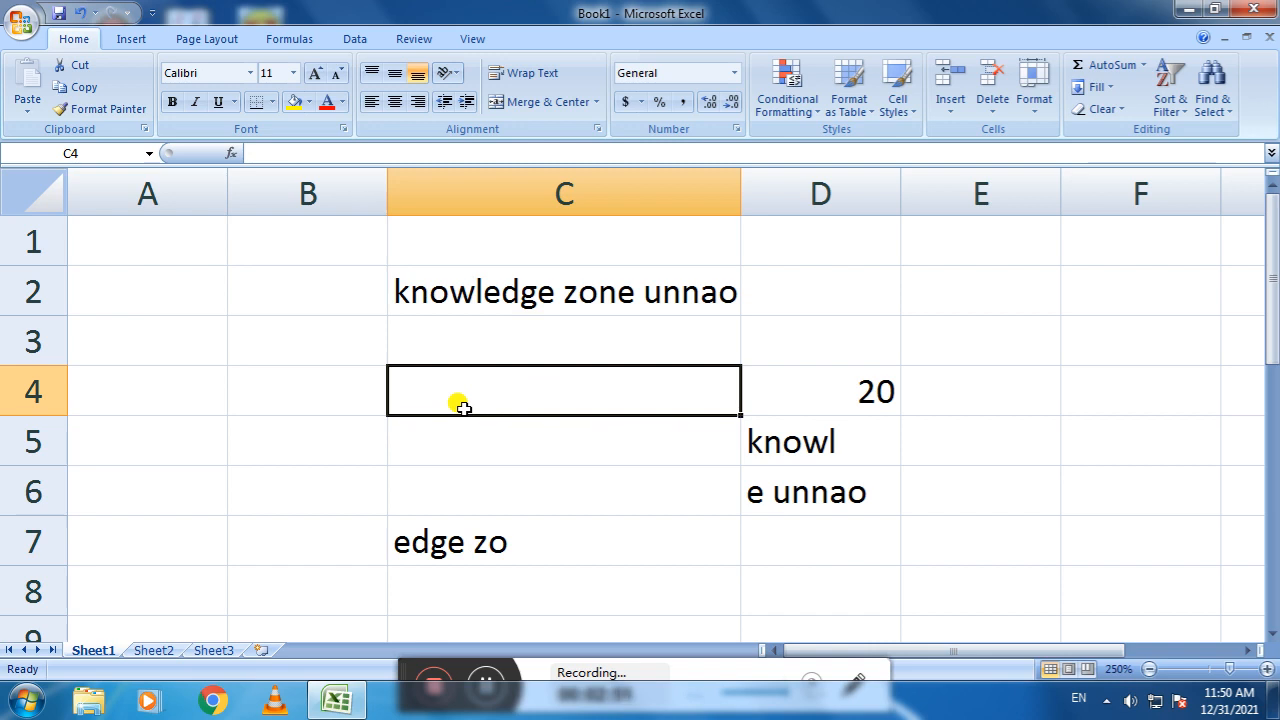
Step: Enter =UPPER(C2) in C4 and autofit column C to show 'KNOWLEDGE ZONE UNNAO'
text(=)
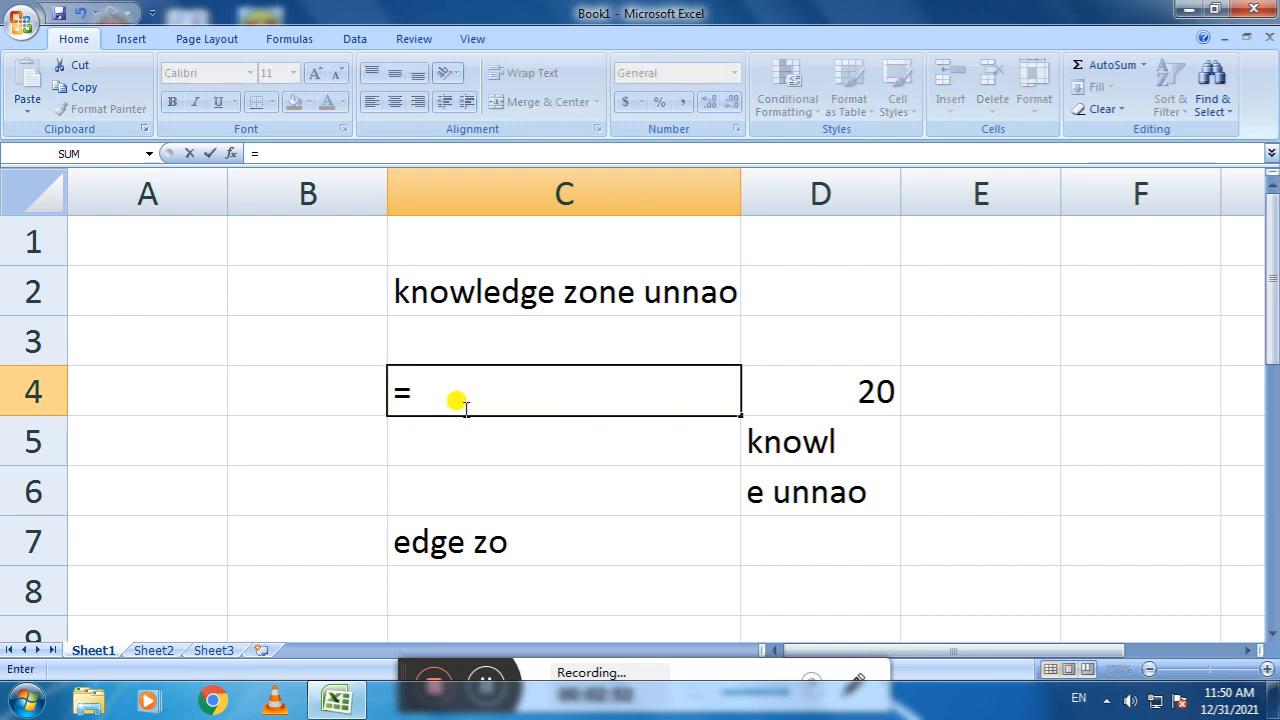
text(p)
key(BackSpace)
text(upp)
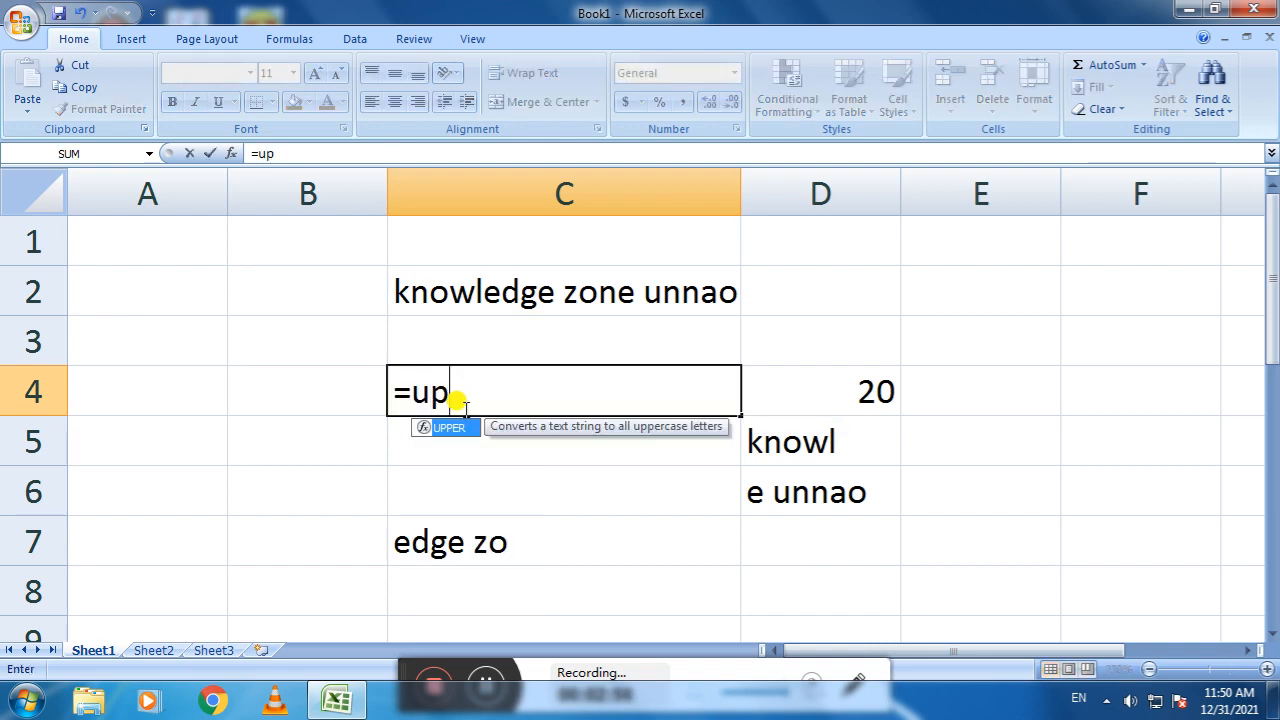
key(Tab)
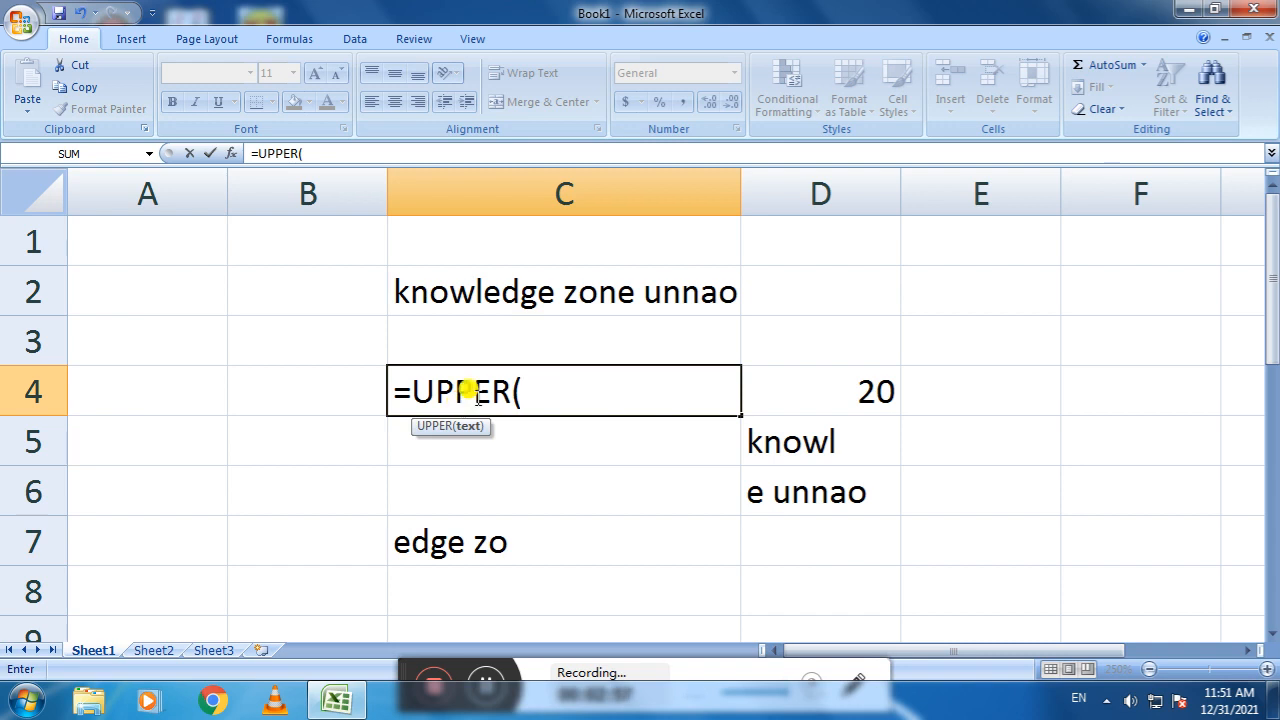
click(512, 292)
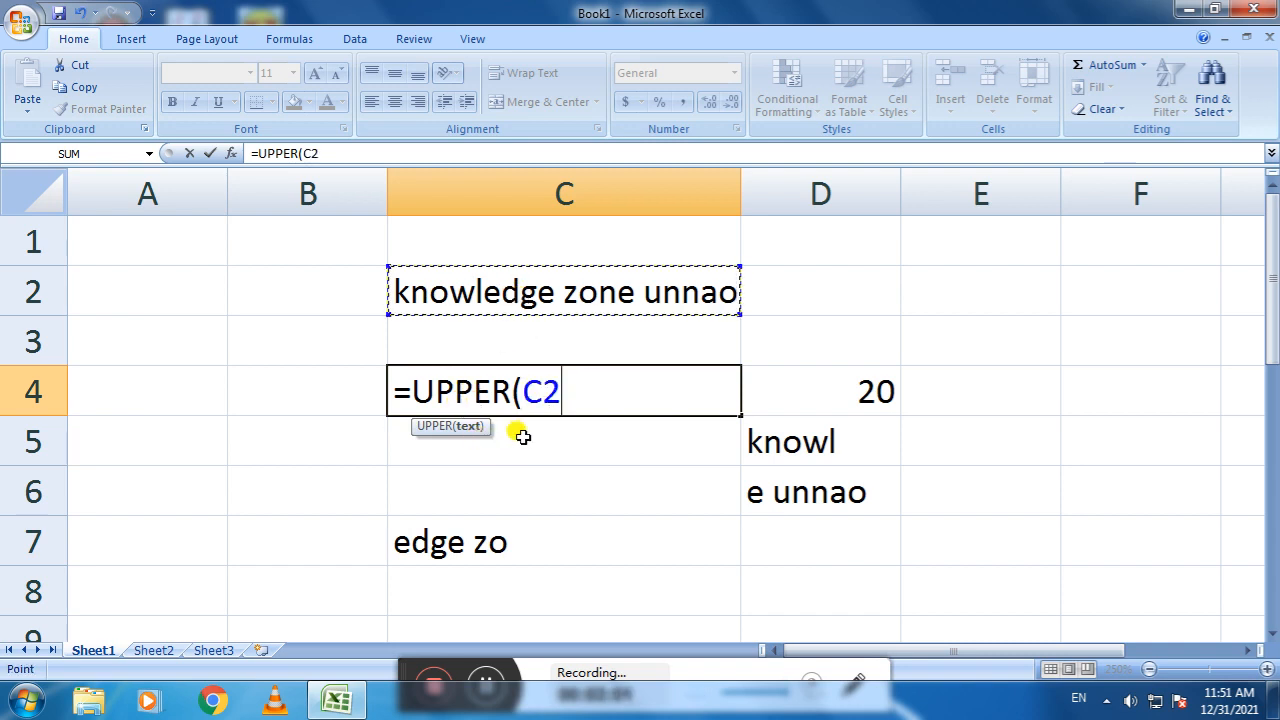
text())
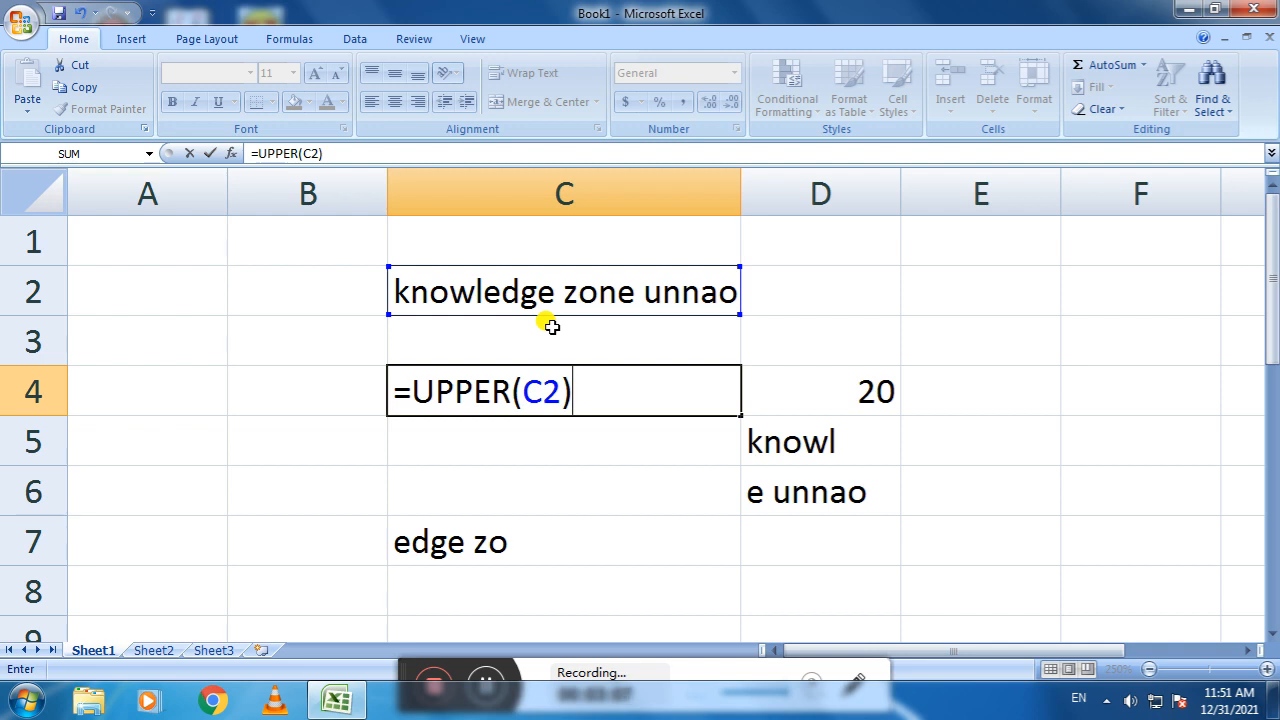
key(Return)
drag(735, 209, 797, 214)
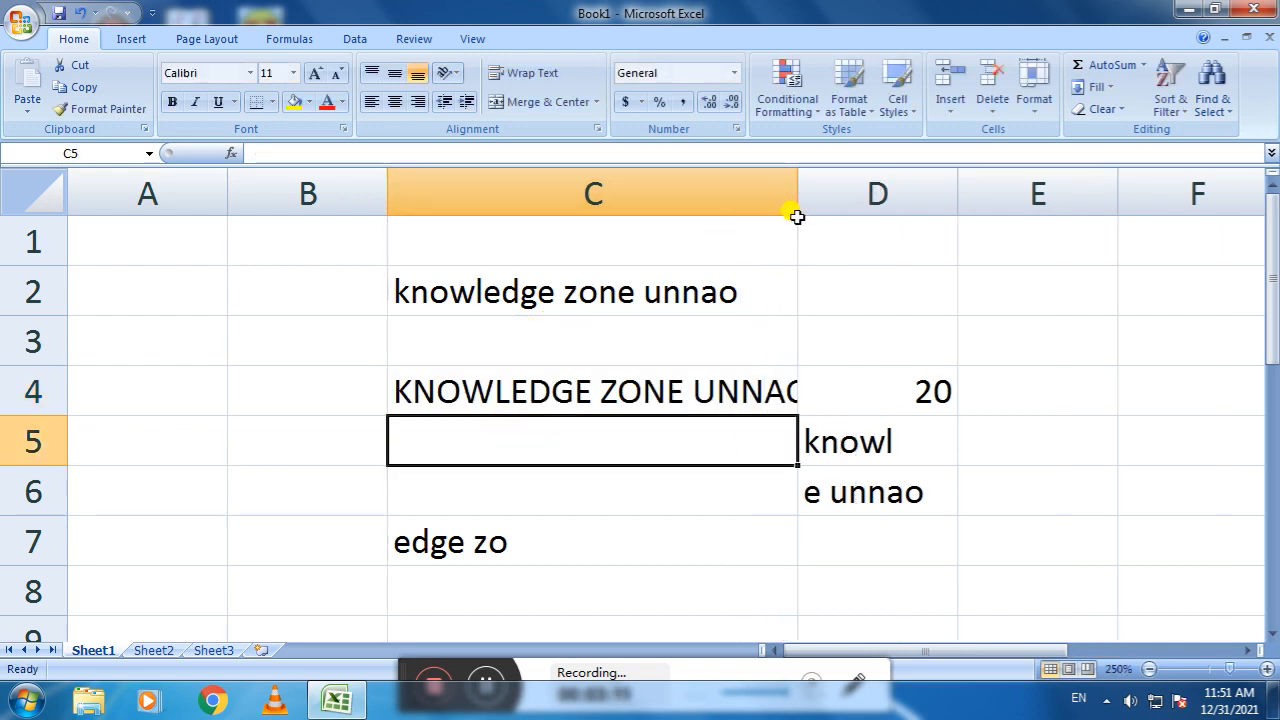
double_click(797, 216)
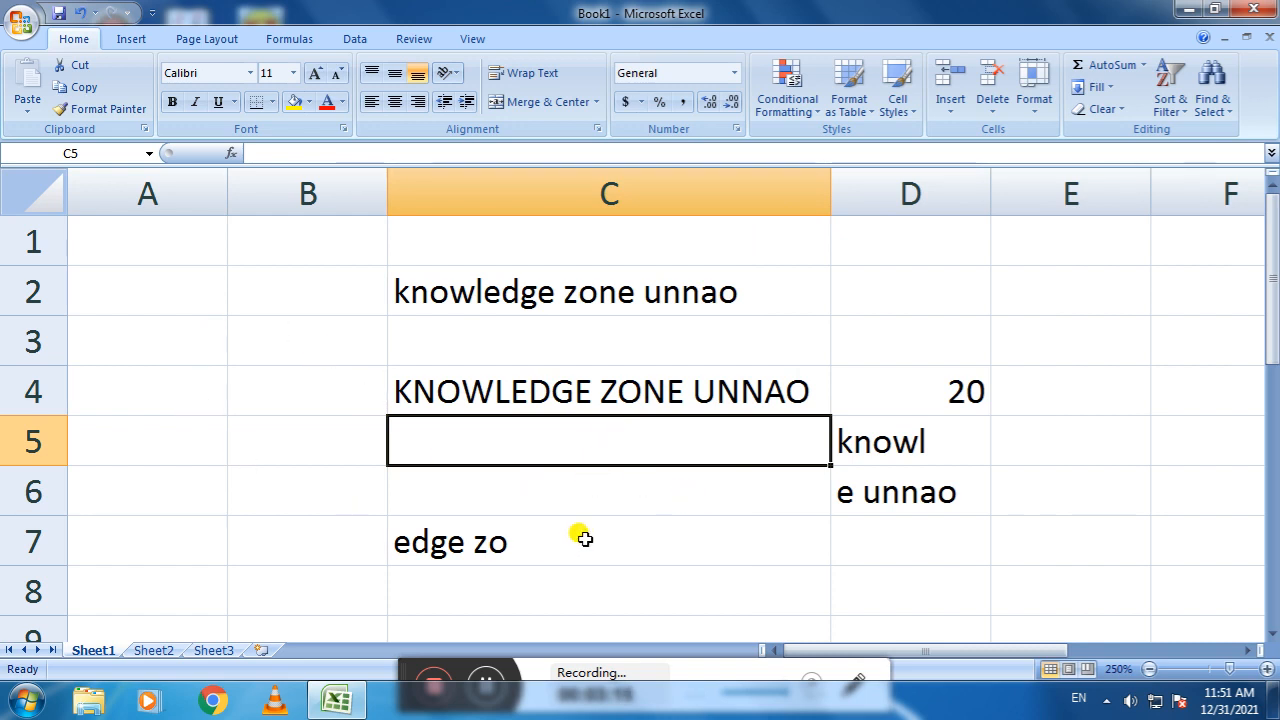
click(562, 497)
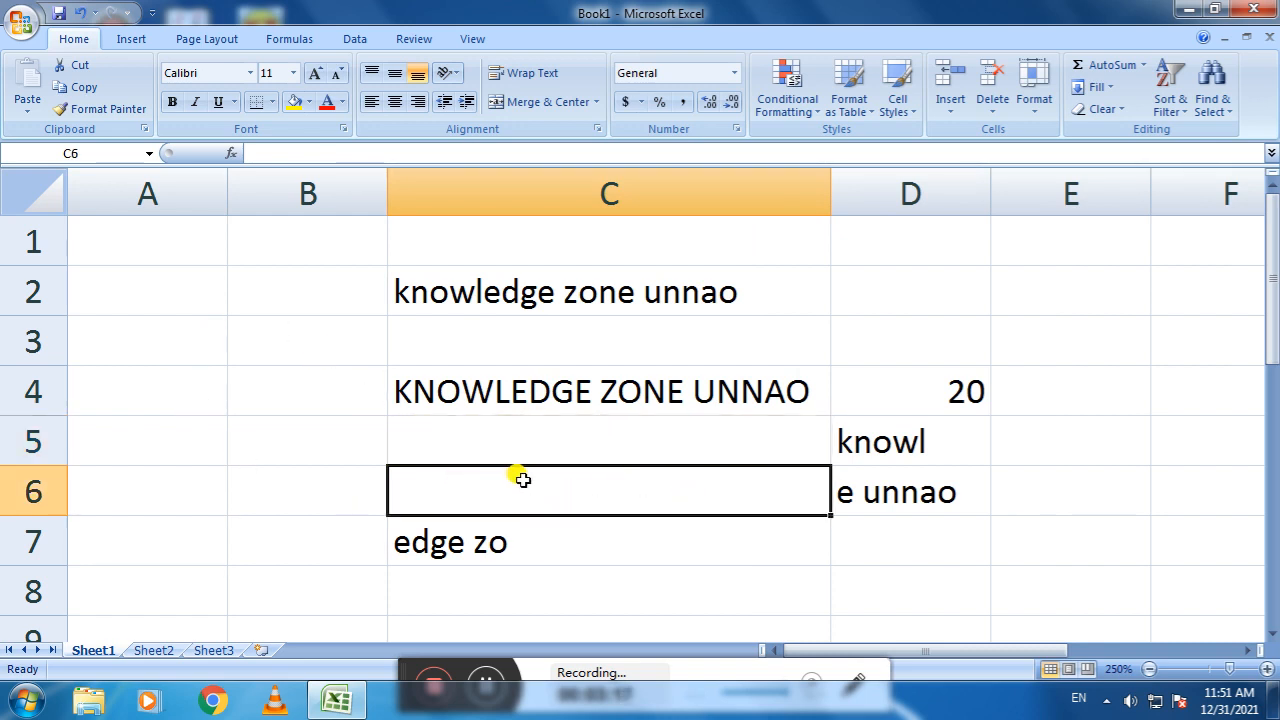
Step: Enter =LOWER(C4) in C6 so it returns 'knowledge zone unnao'
text(=log)
key(Tab)
key(BackSpace)
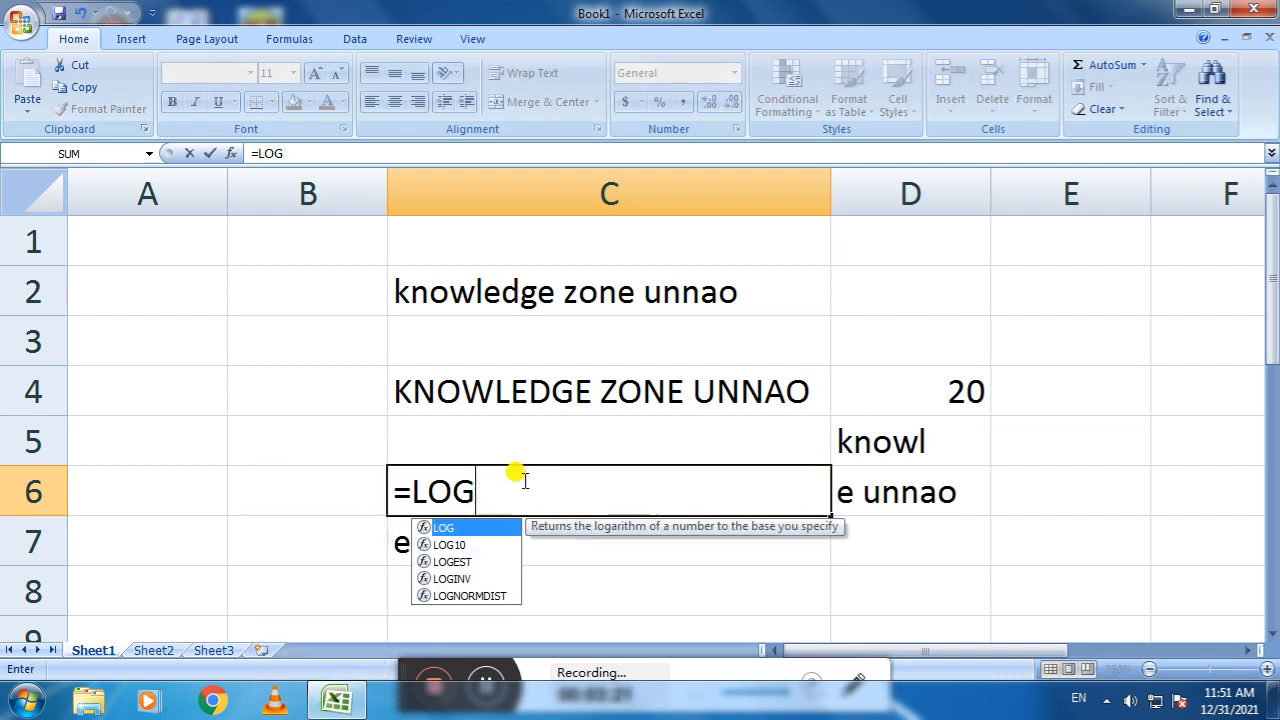
key(BackSpace)
key(BackSpace)
text(ow)
key(Tab)
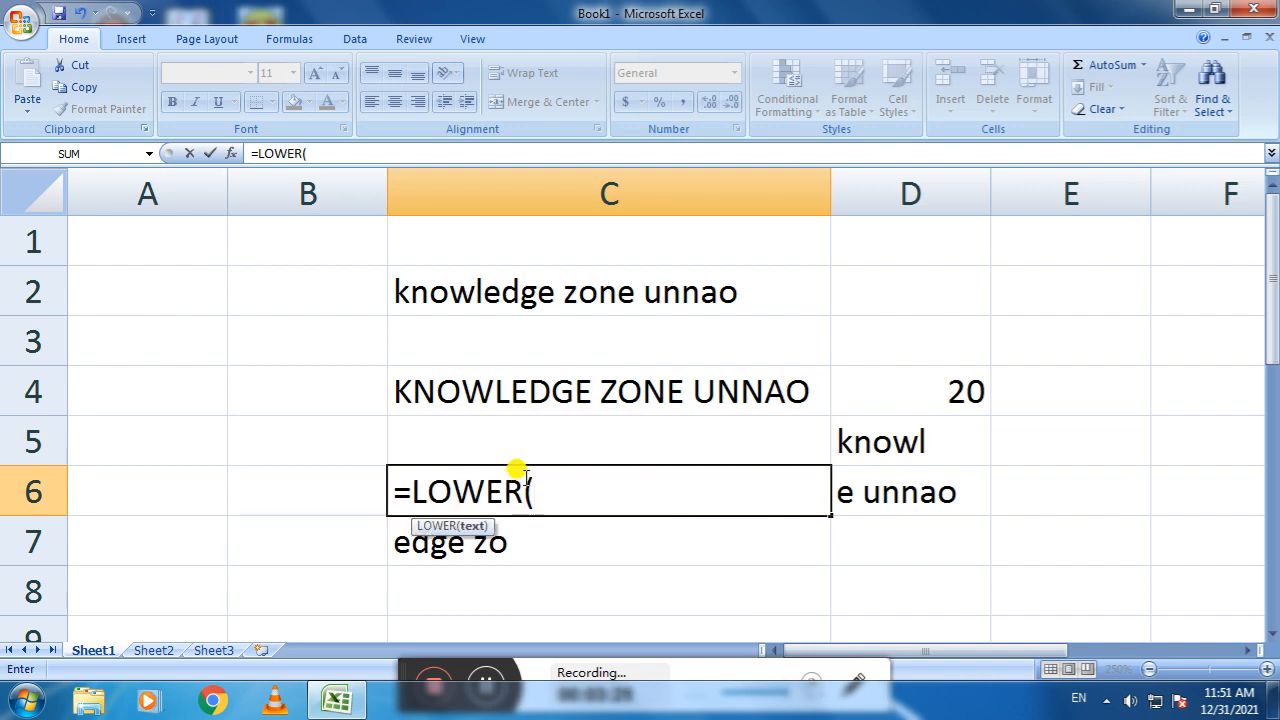
click(512, 404)
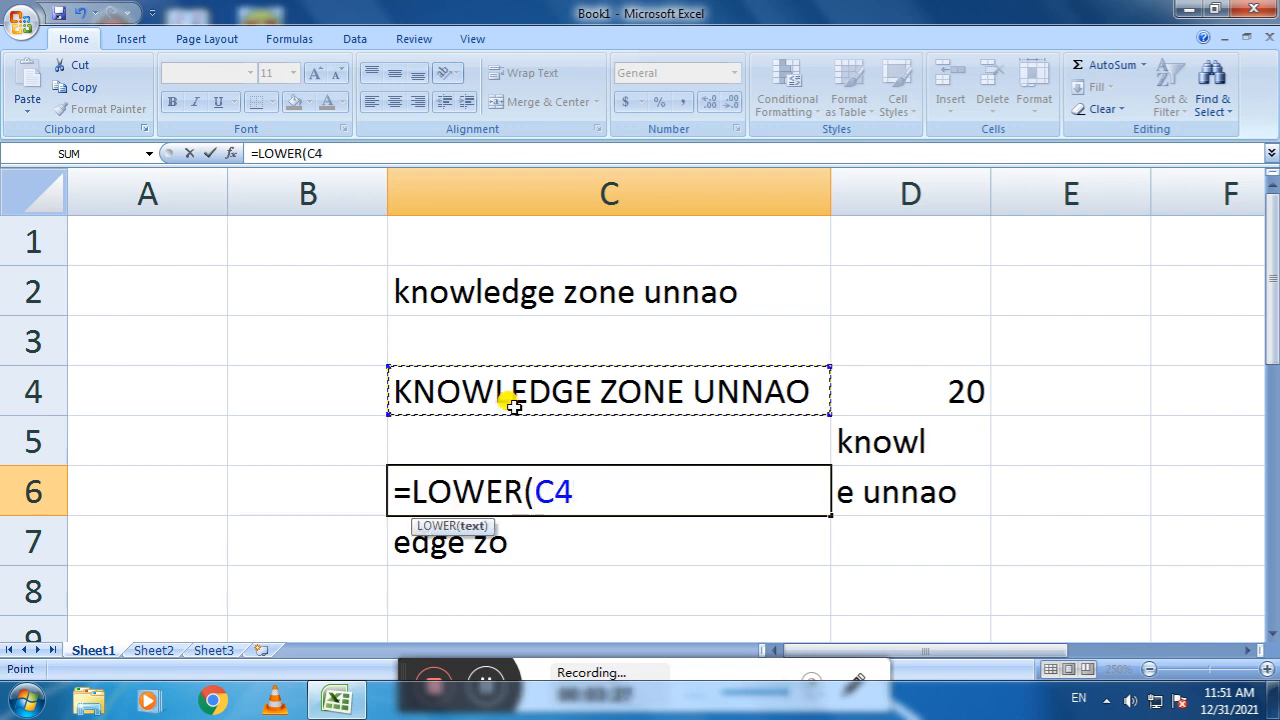
text())
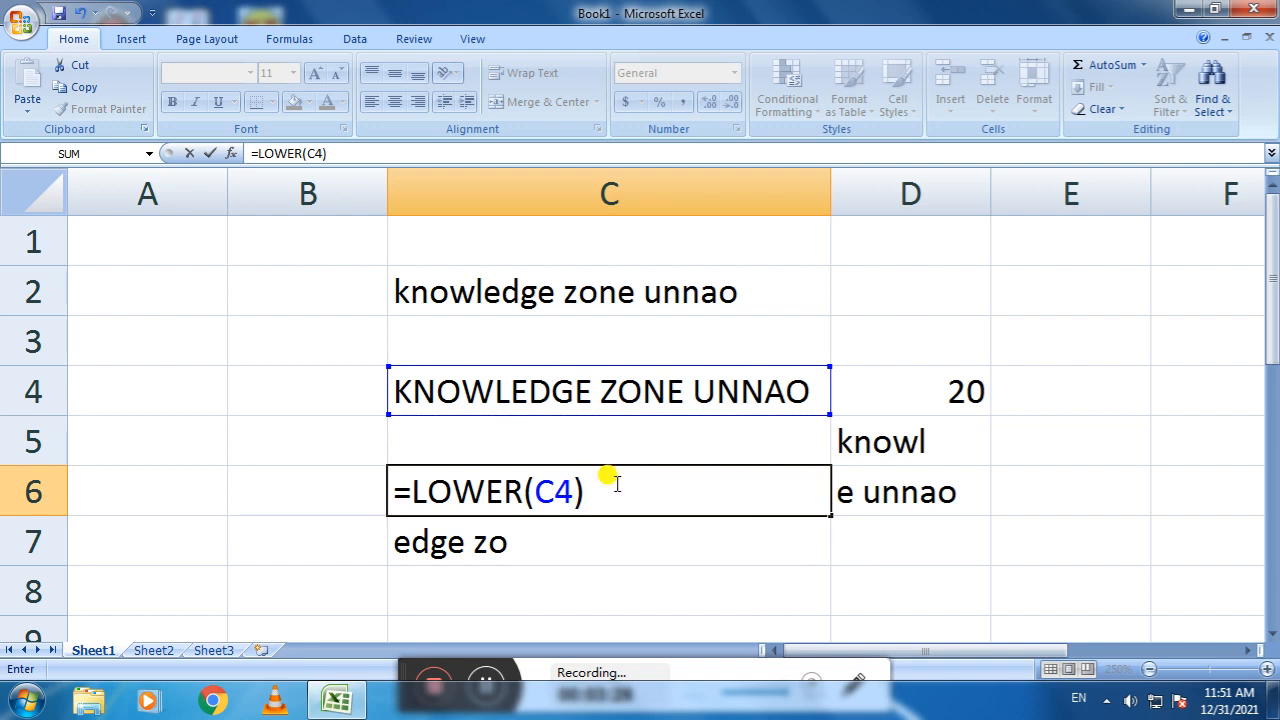
key(Return)
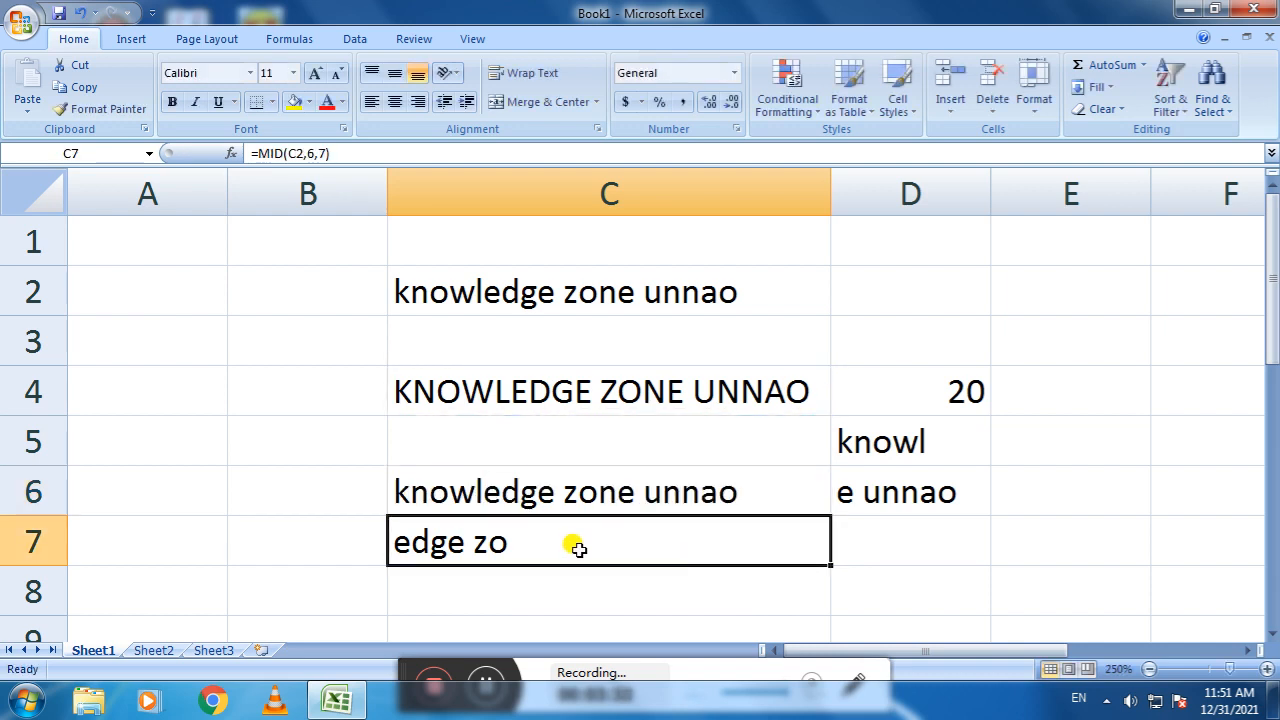
Step: Zoom the sheet out slightly and settle on cell C8
click(573, 445)
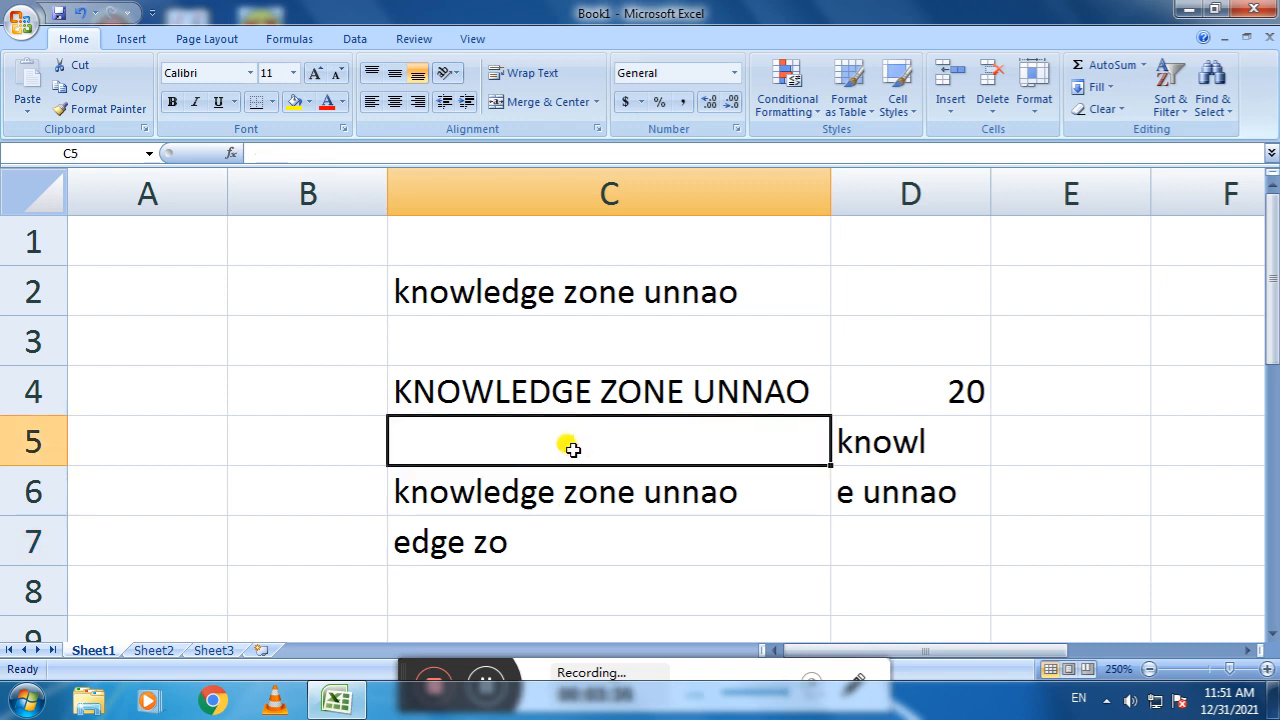
click(1149, 669)
click(433, 561)
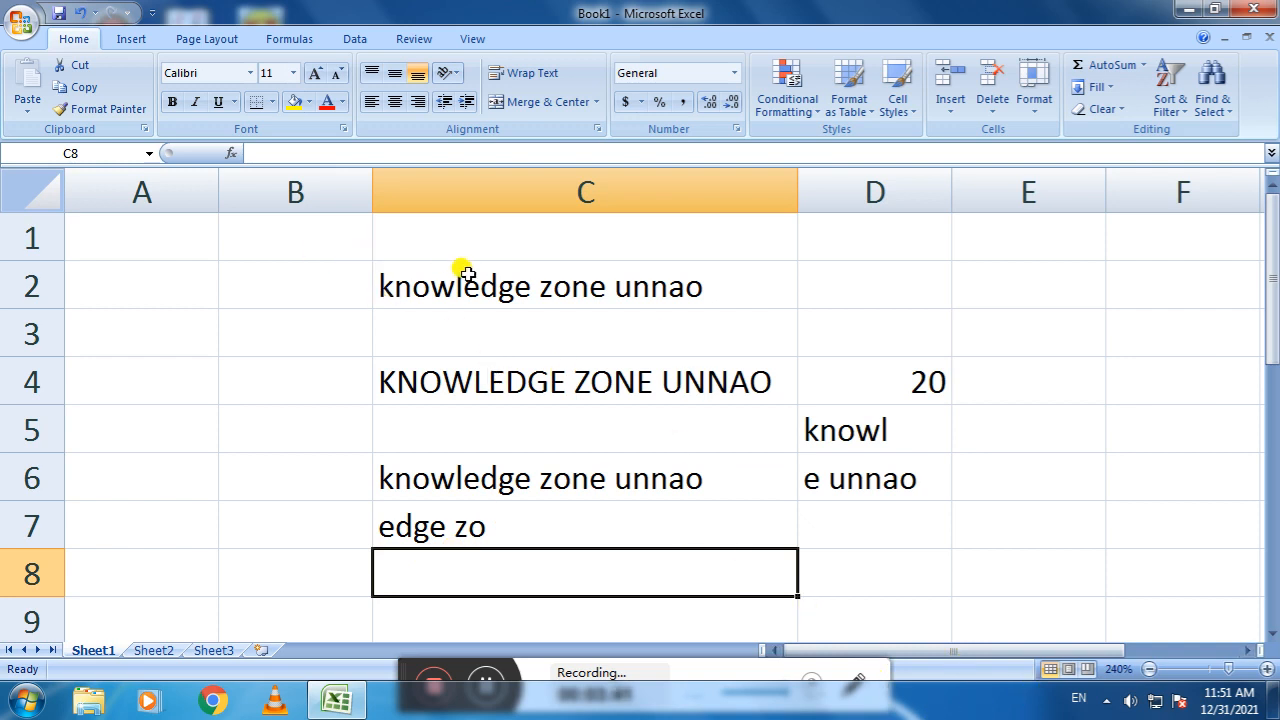
click(579, 604)
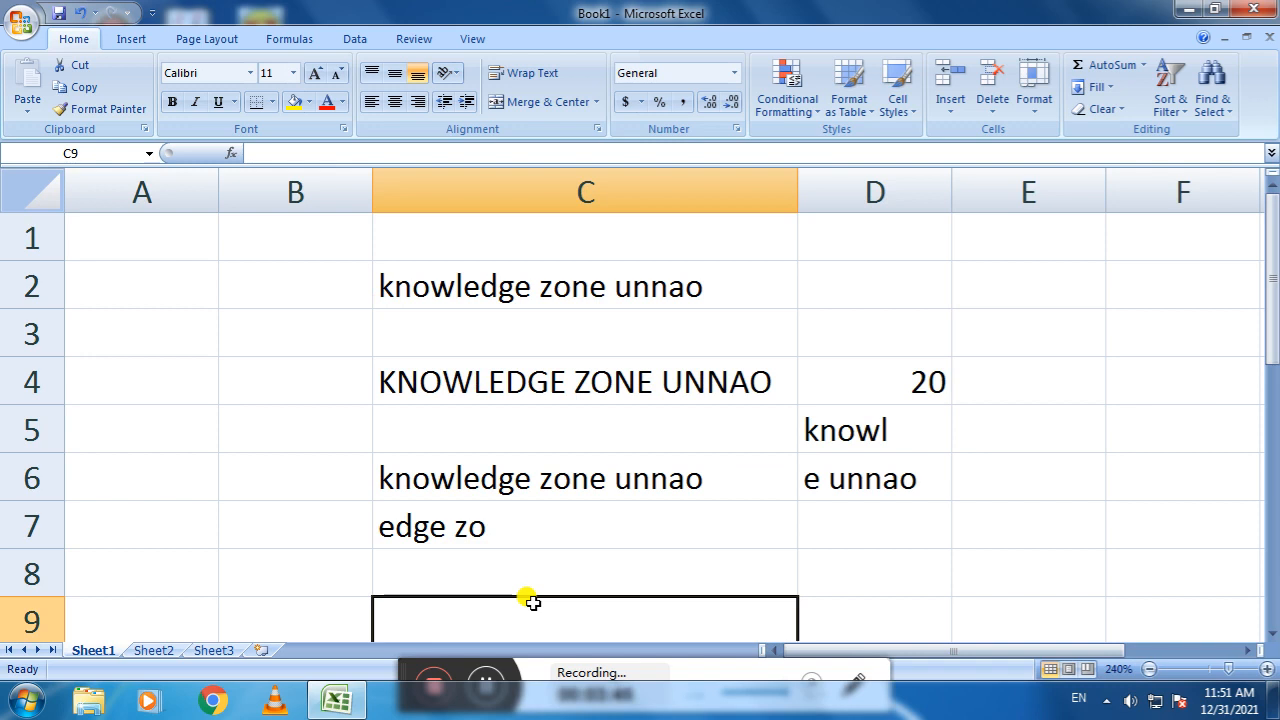
click(497, 551)
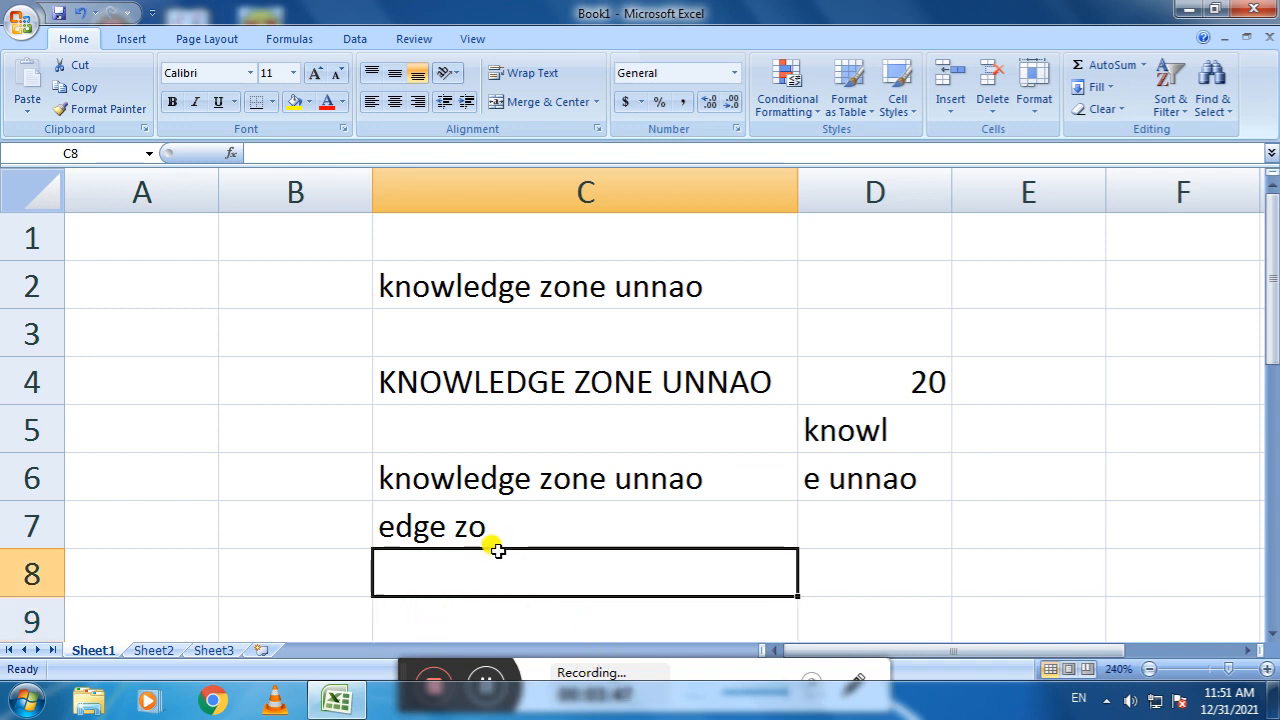
click(495, 602)
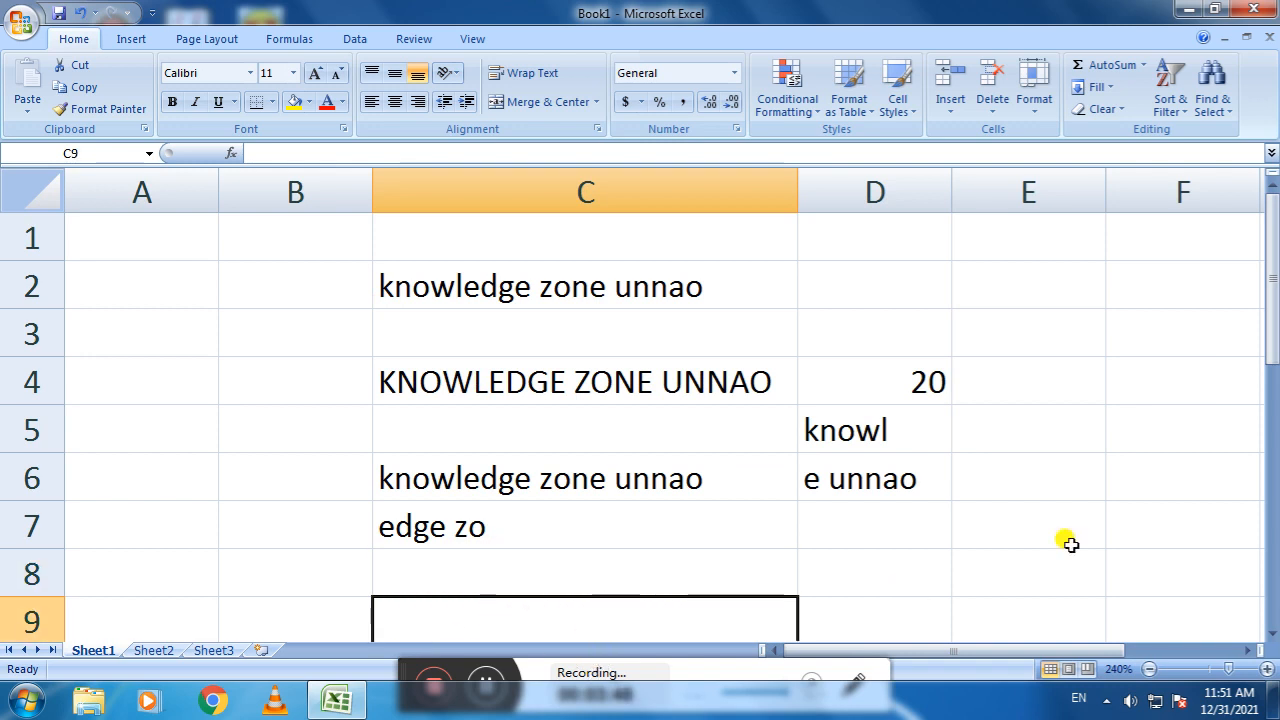
click(1148, 669)
click(605, 547)
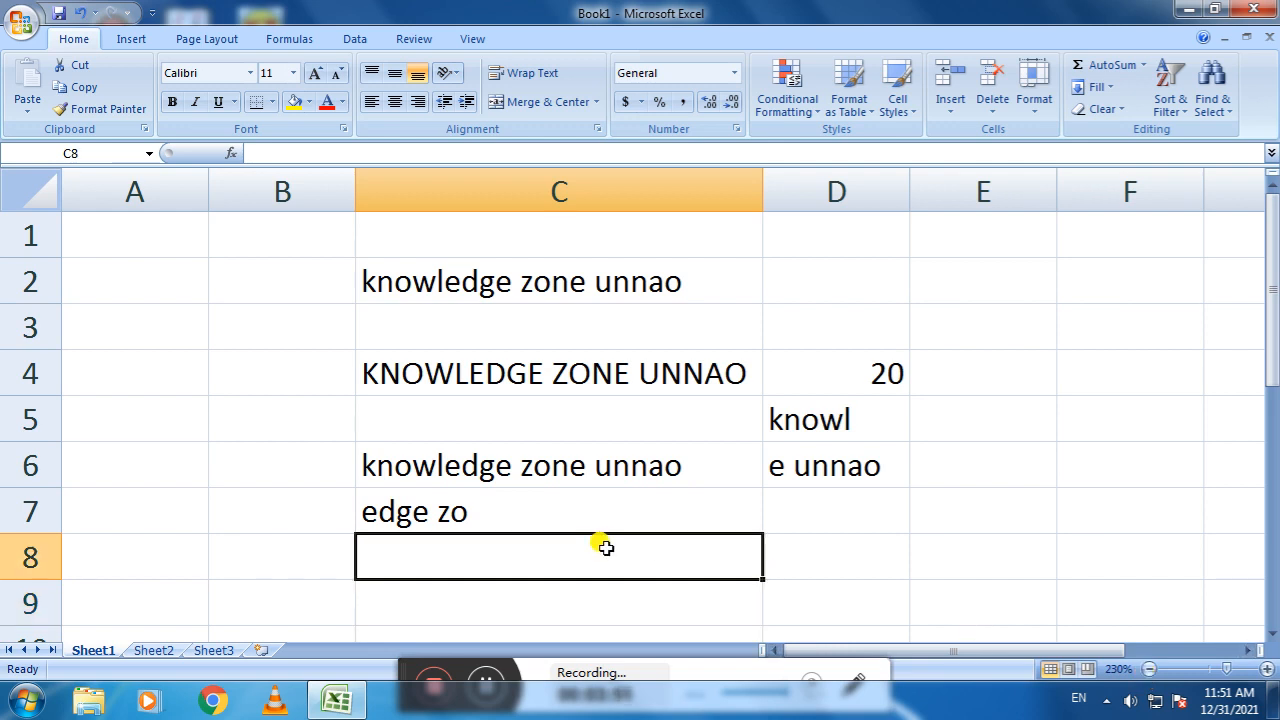
Step: Enter =PROPER(C4) in C8 to show 'Knowledge Zone Unnao'
text(=pr)
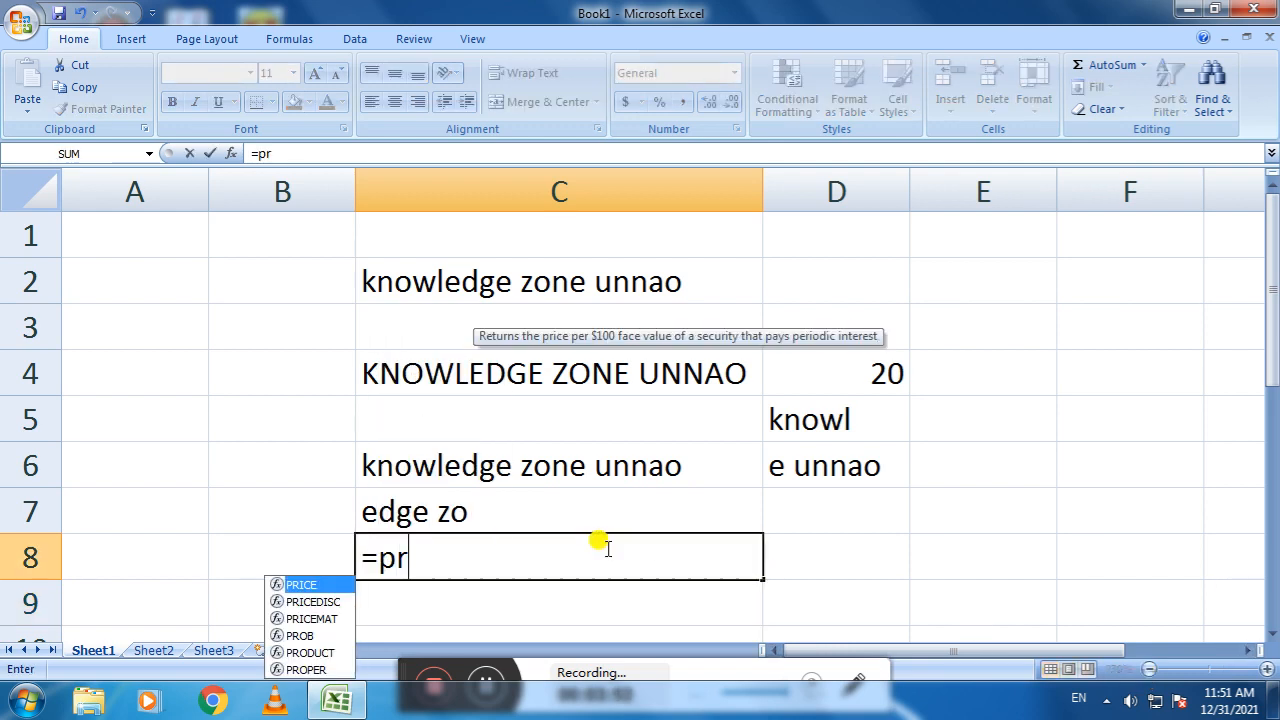
text(op)
key(Tab)
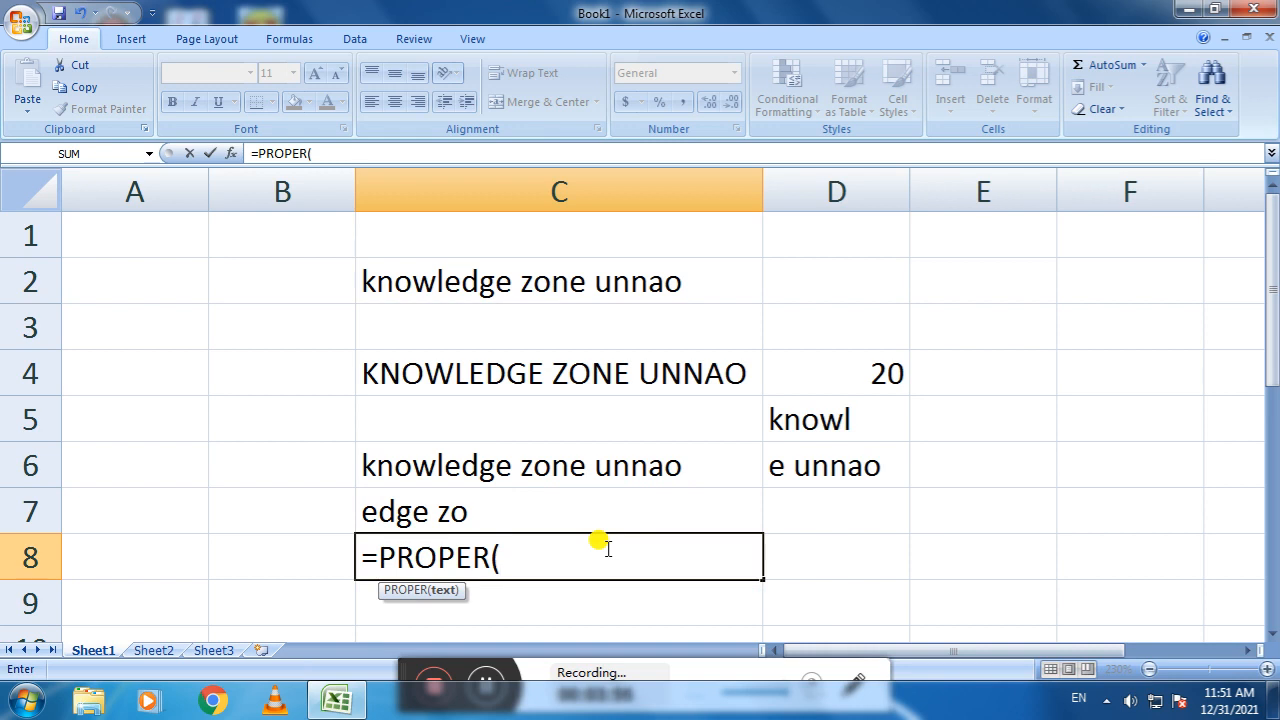
click(580, 369)
text())
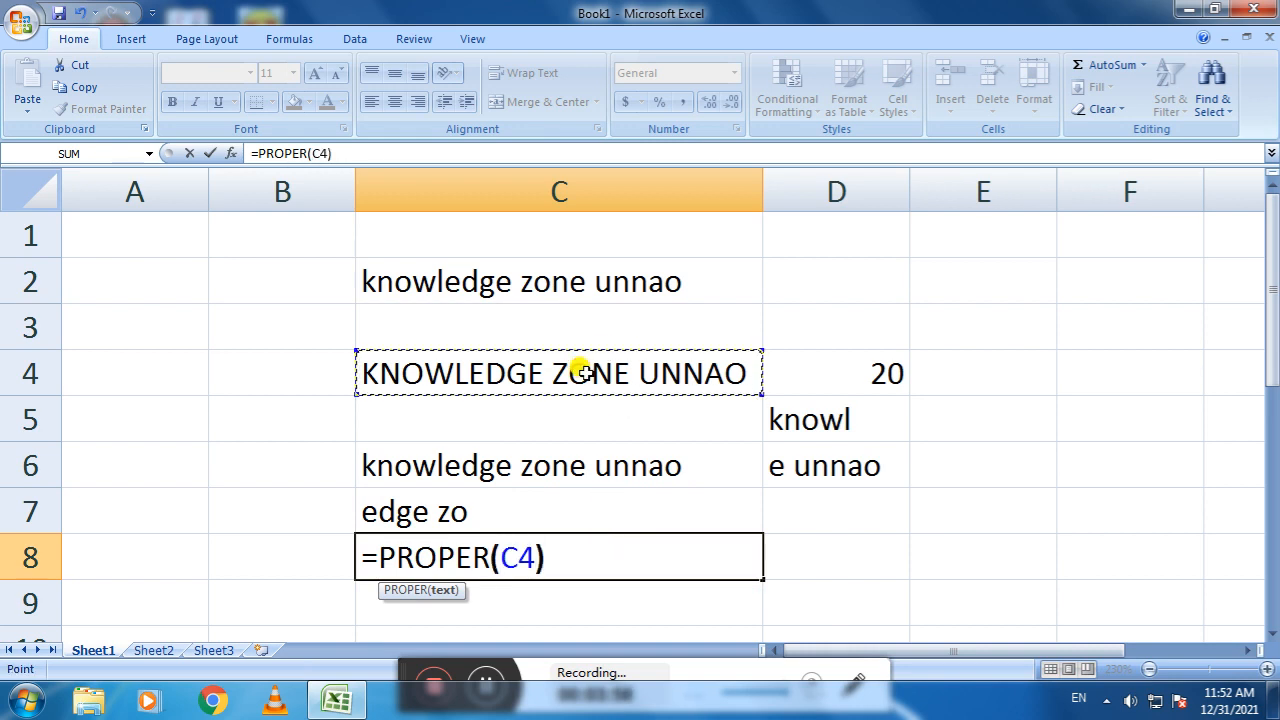
key(Return)
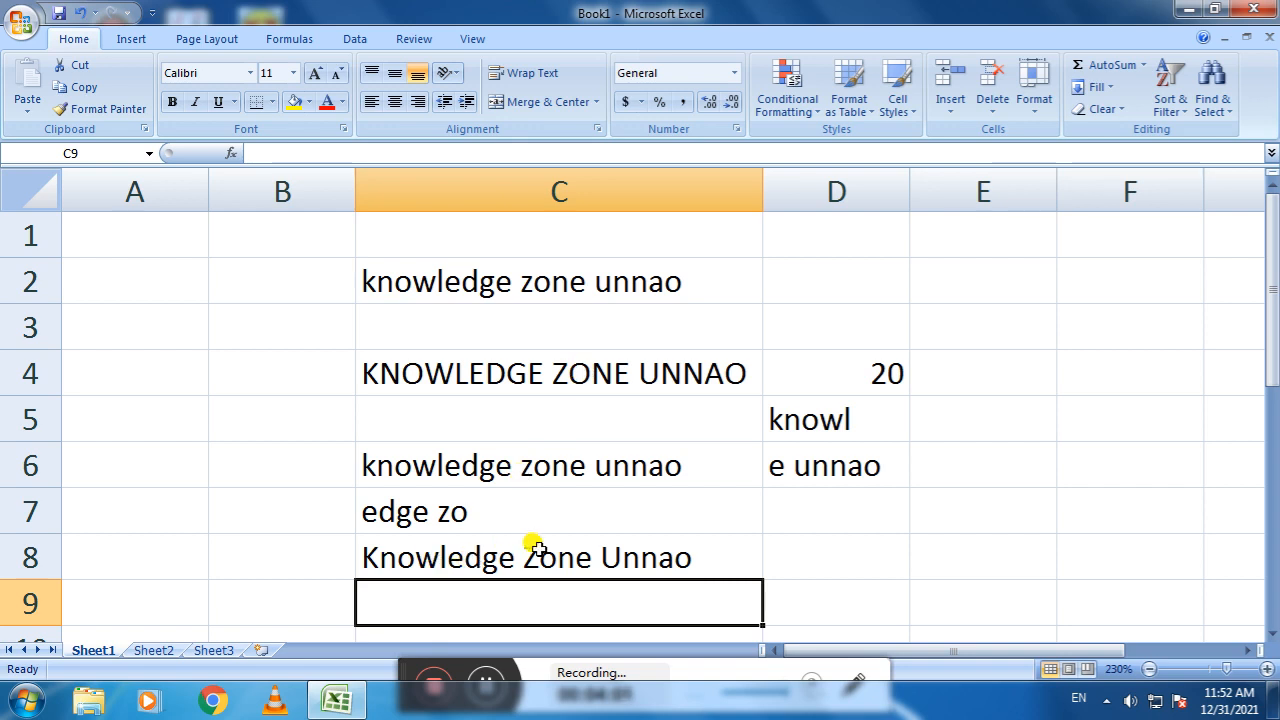
Step: Clear the old examples from D2:D7 and C2:C8
mouse_move(1274, 386)
mouse_down()
mouse_move(1274, 398)
mouse_move(1274, 373)
mouse_up()
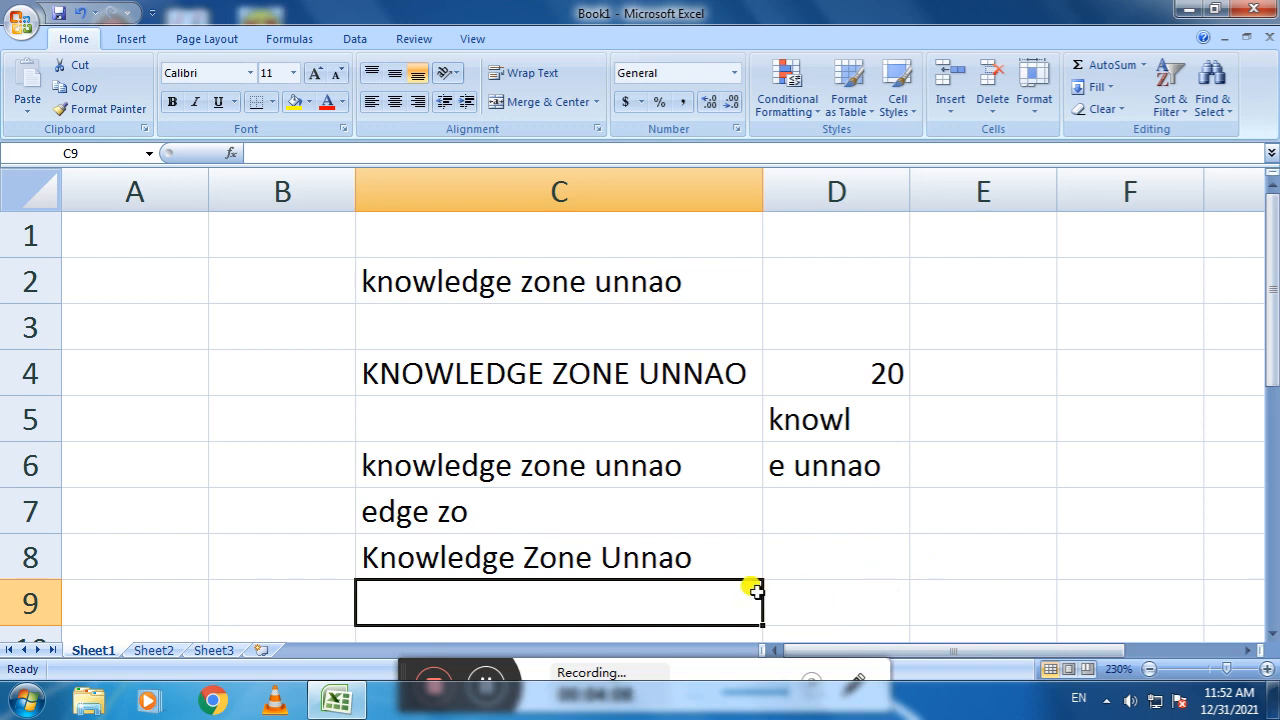
drag(863, 277, 846, 492)
key(Delete)
click(470, 270)
drag(470, 270, 480, 546)
key(Delete)
click(160, 231)
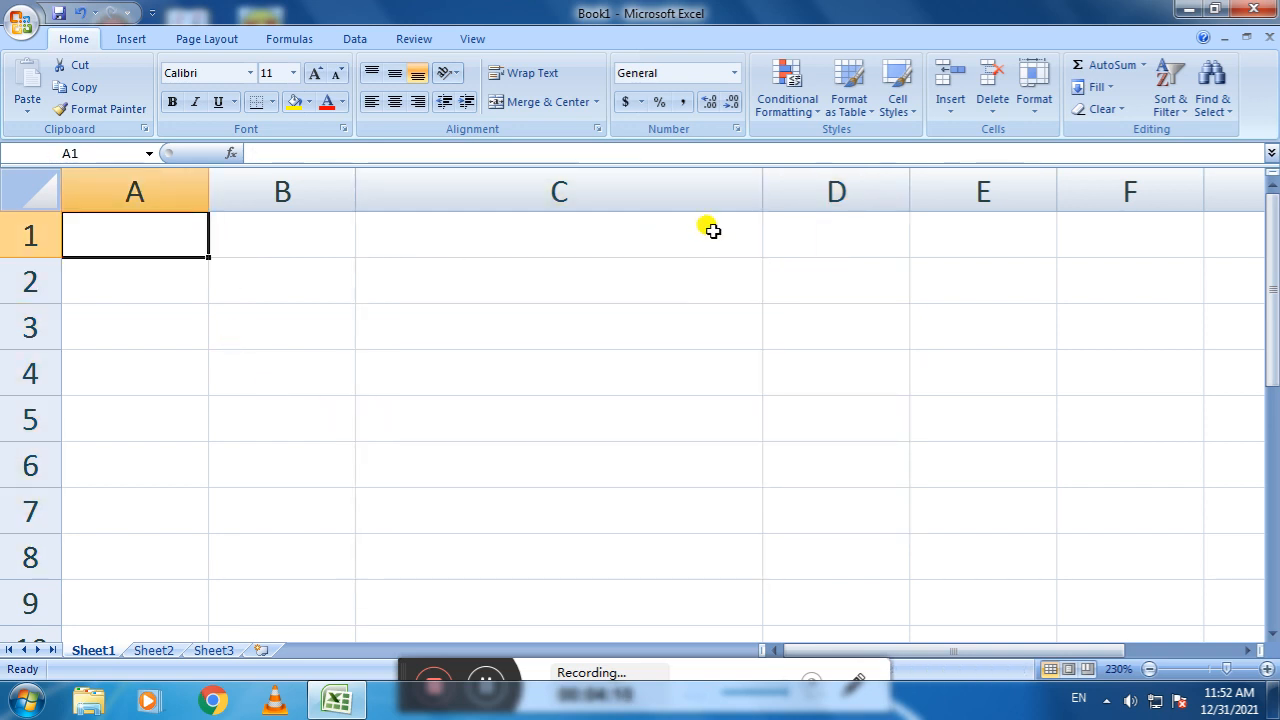
drag(762, 187, 643, 400)
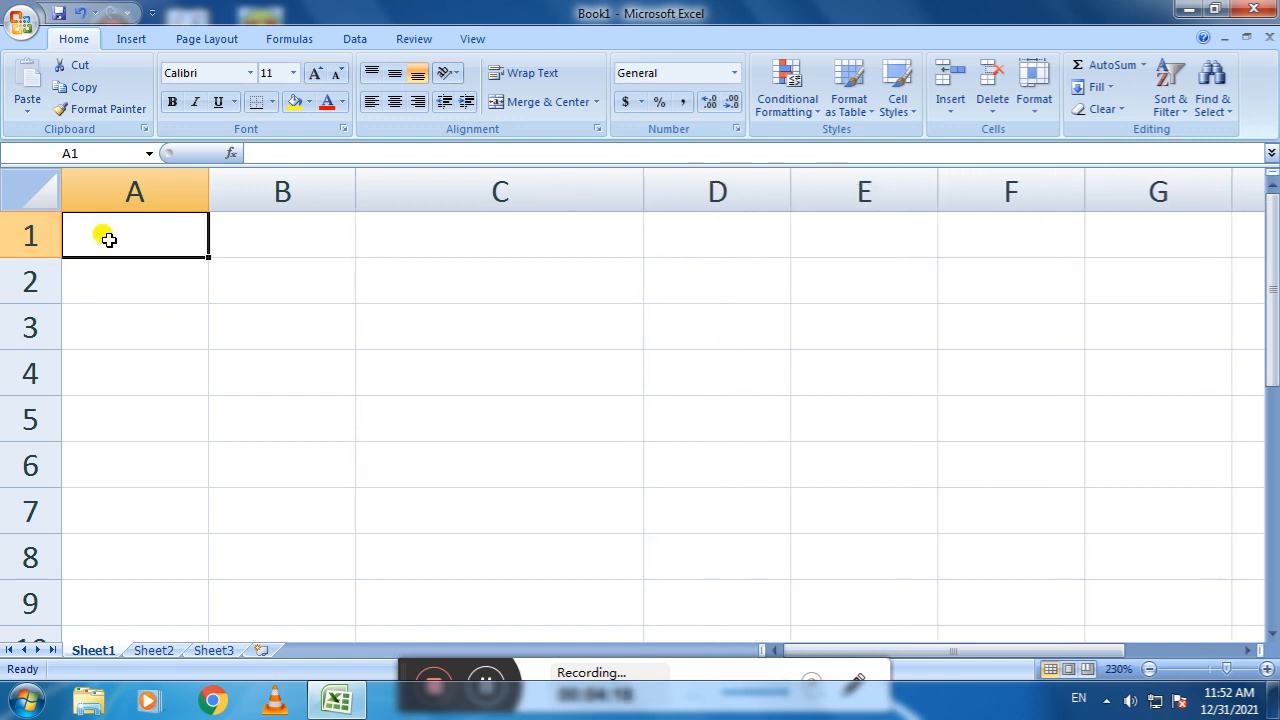
Step: Add headers first name, middle name, last name, full name in A1:D1 and resize columns B–D
text(first )
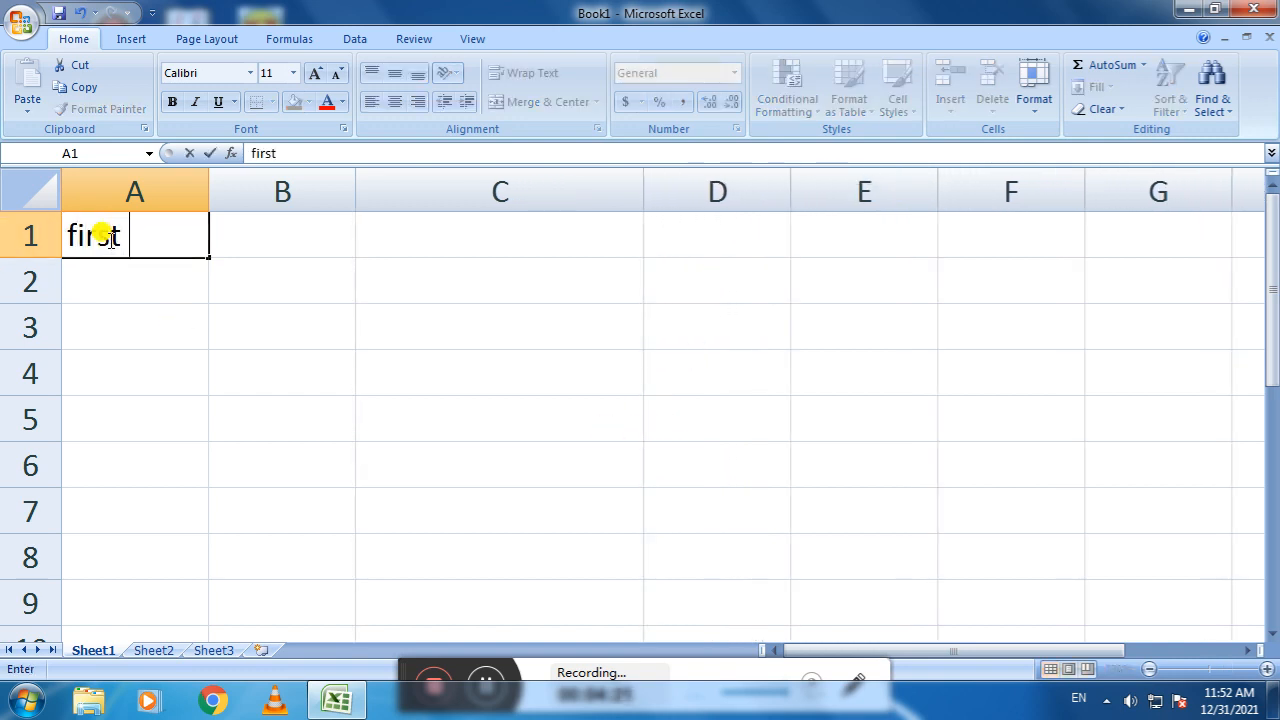
text(name)
key(Tab)
text(s)
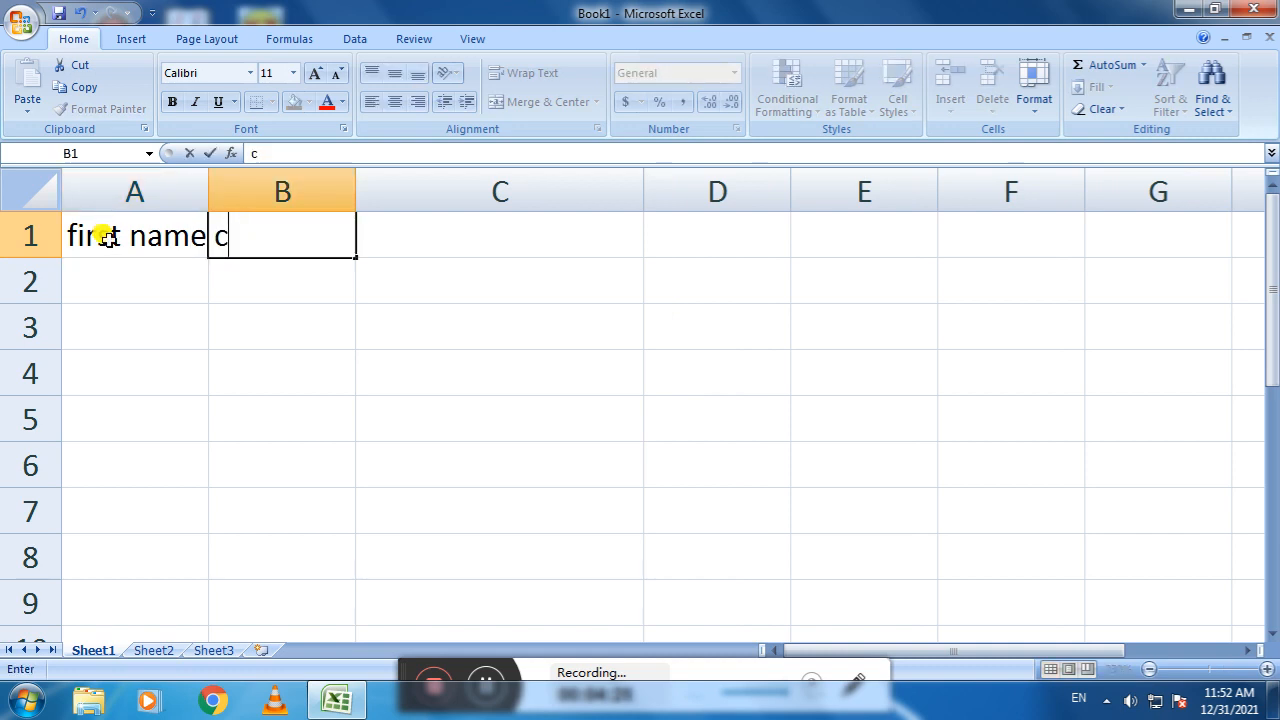
text(middle )
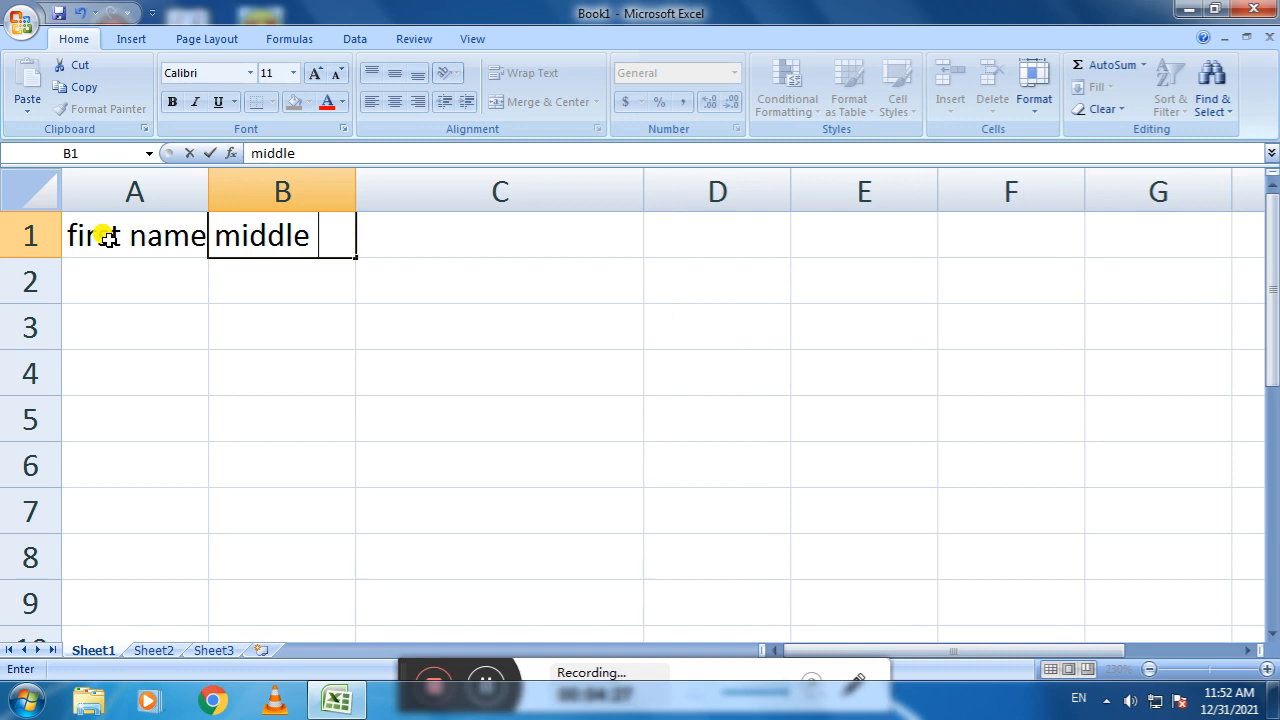
text(name)
key(Tab)
text(last name)
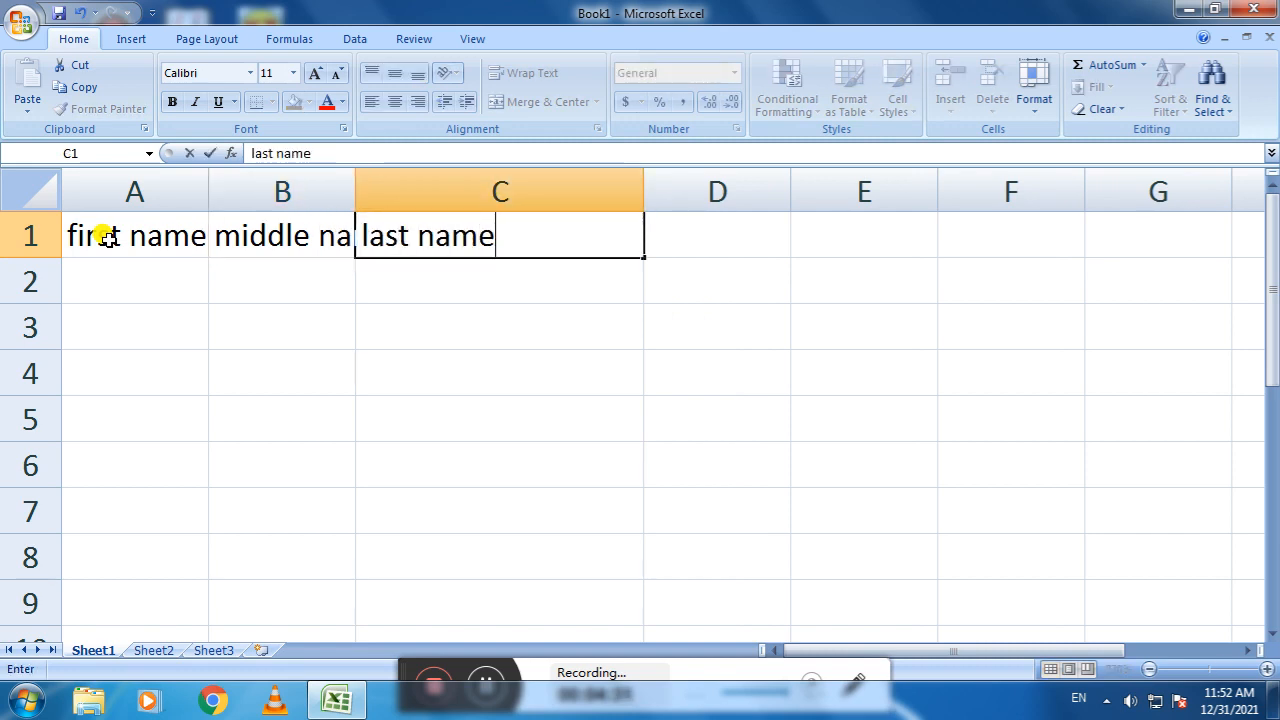
key(Tab)
text(full name)
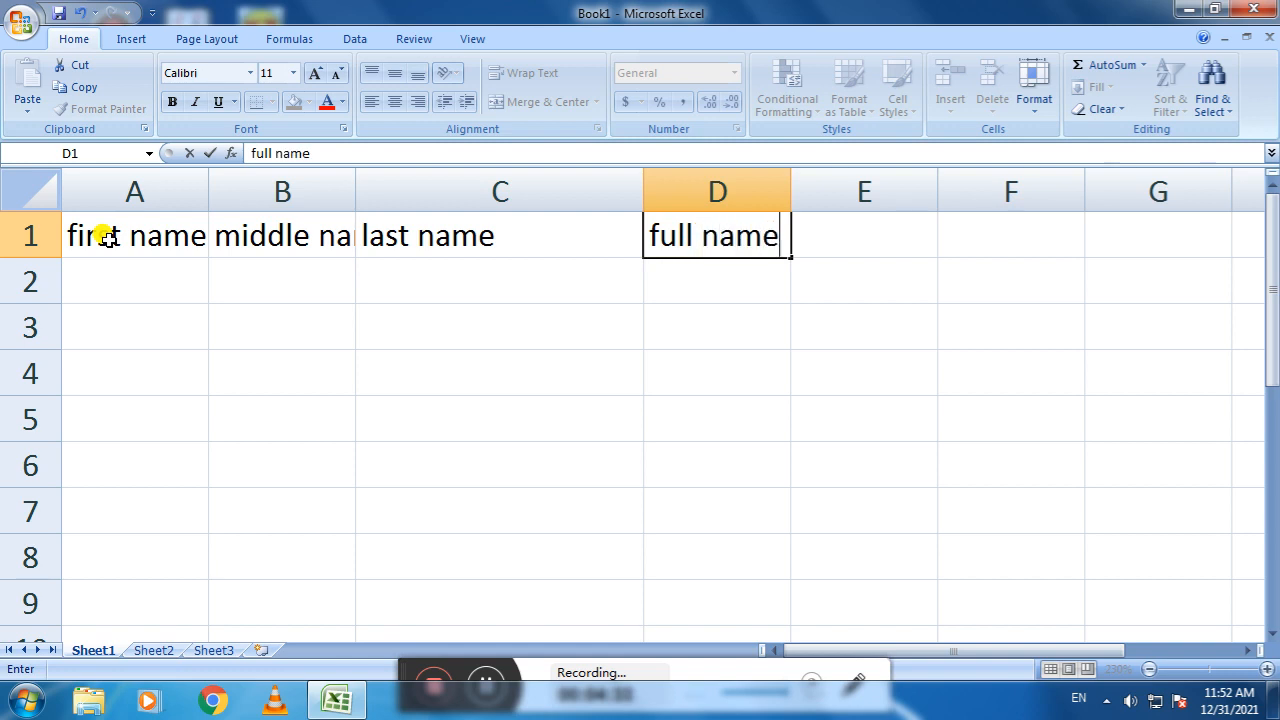
key(Return)
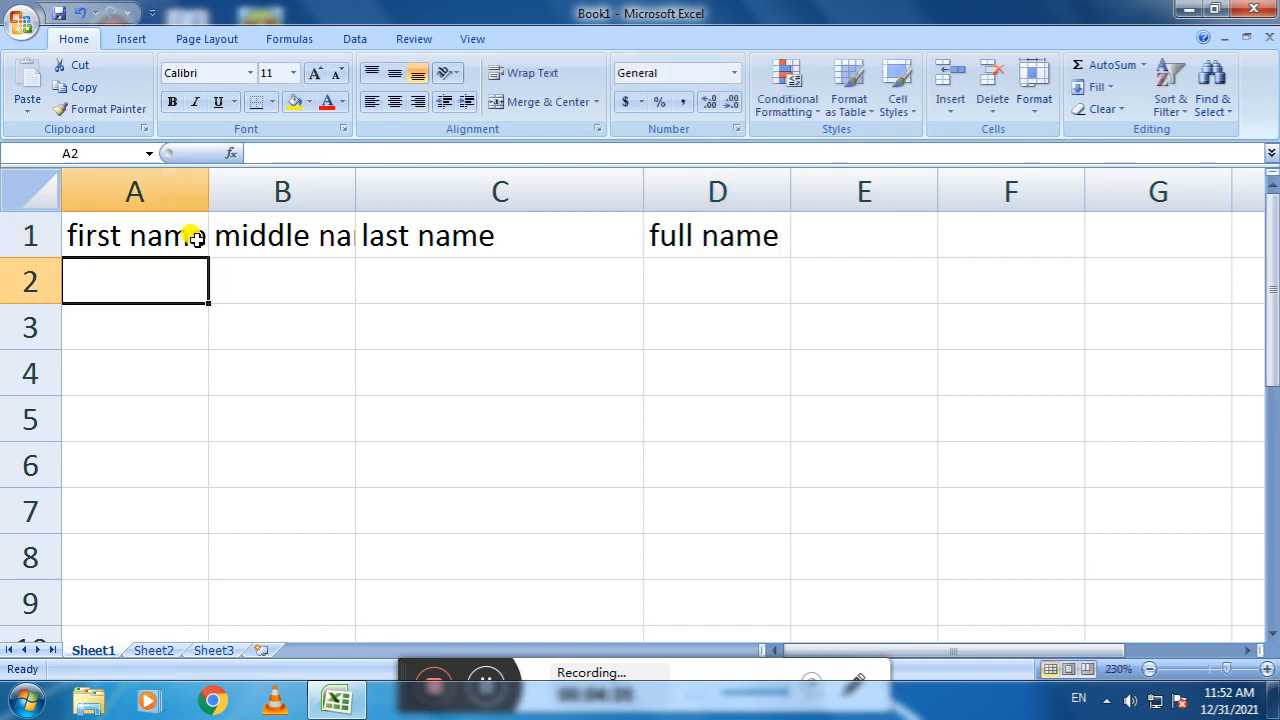
drag(355, 190, 413, 190)
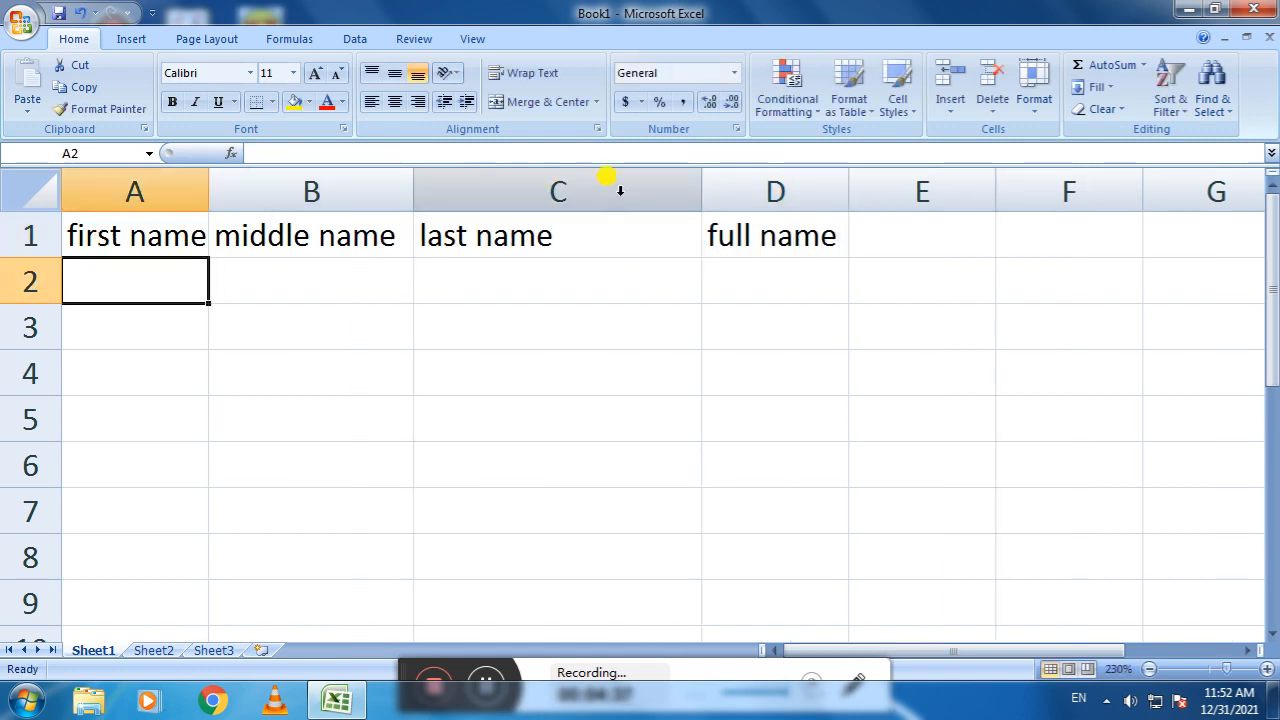
drag(700, 185, 592, 249)
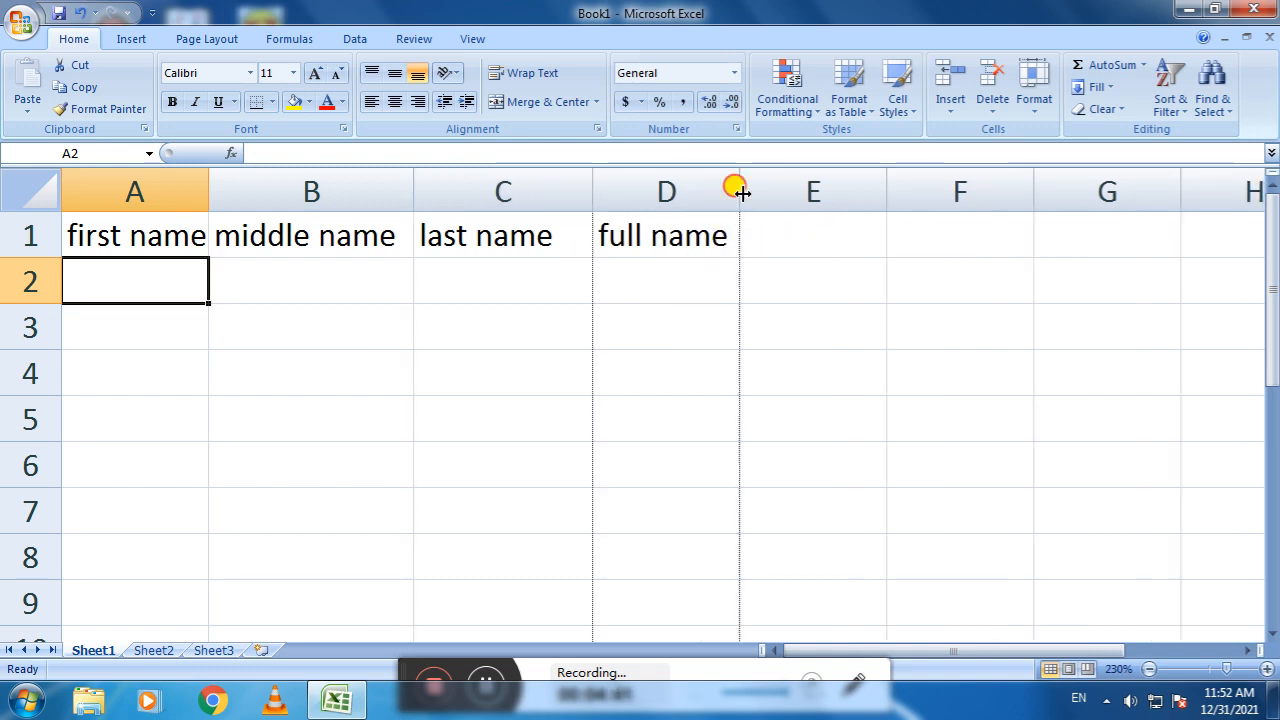
drag(742, 192, 909, 209)
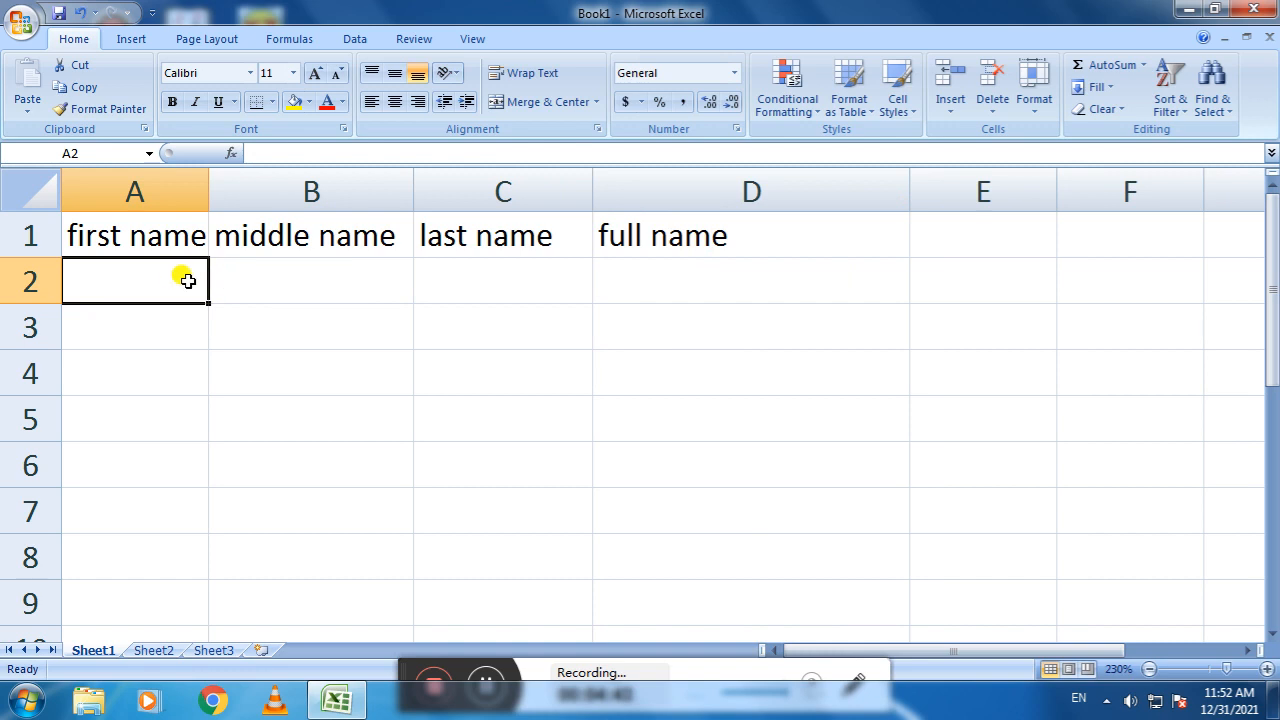
Step: Enter knowledge, zone and unnao in A2:C2 and widen column A to fit
text(knowled)
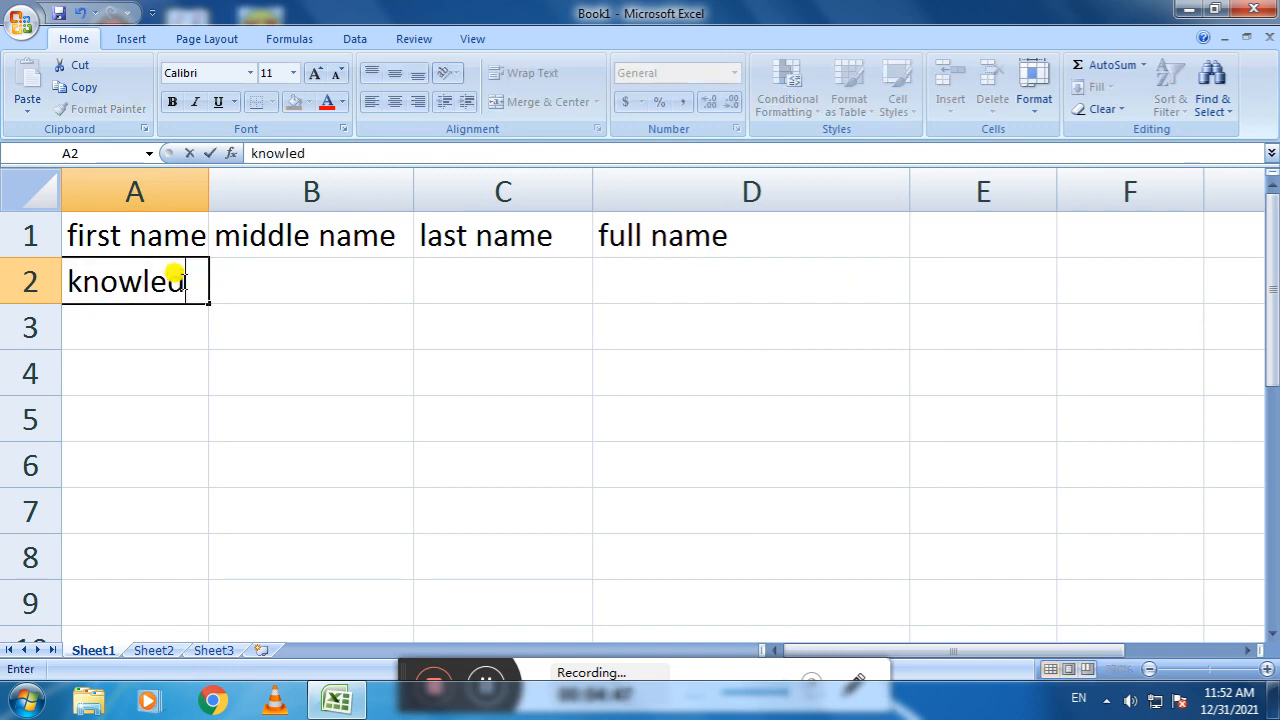
text(ge zone)
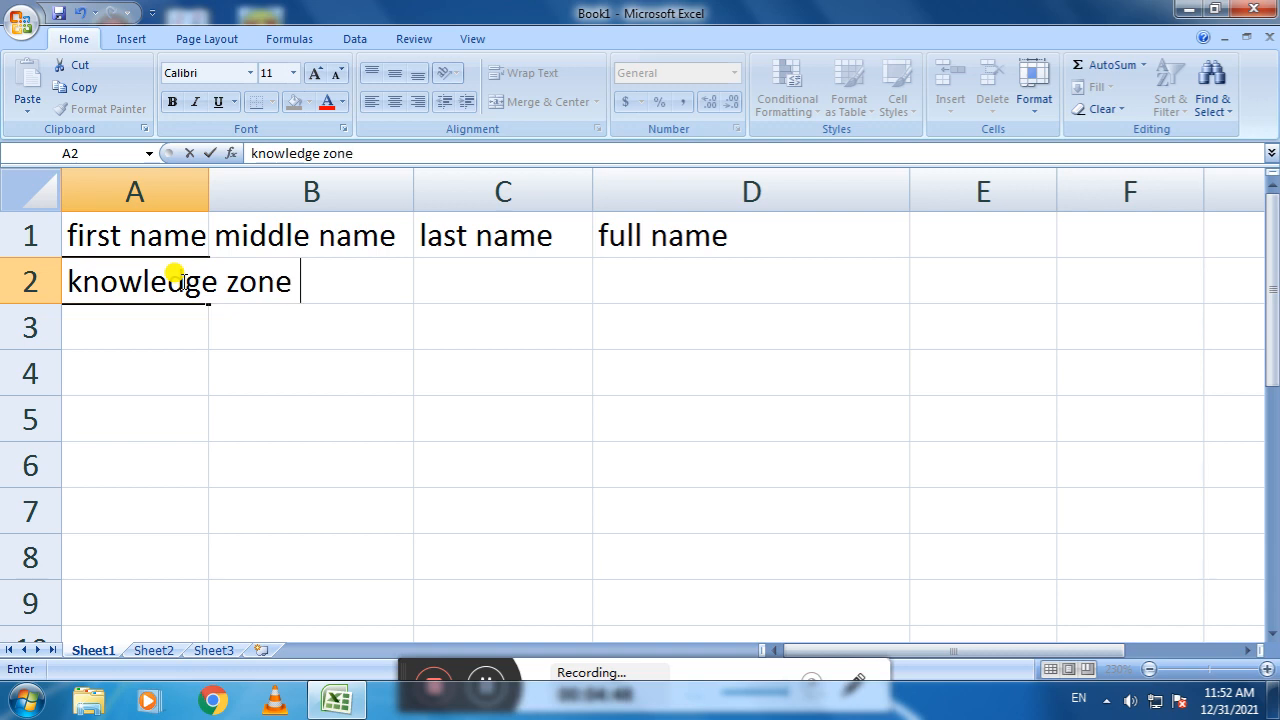
key(BackSpace)
key(BackSpace)
key(BackSpace)
key(BackSpace)
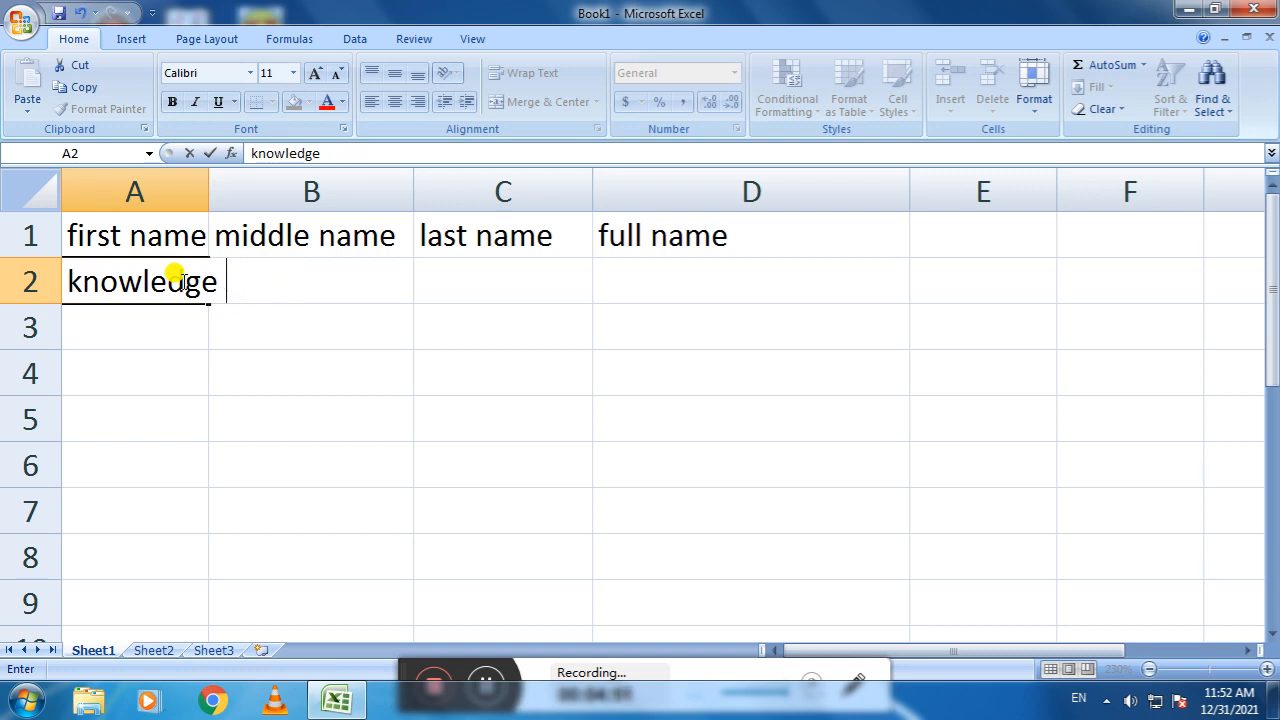
key(Return)
key(Up)
key(Right)
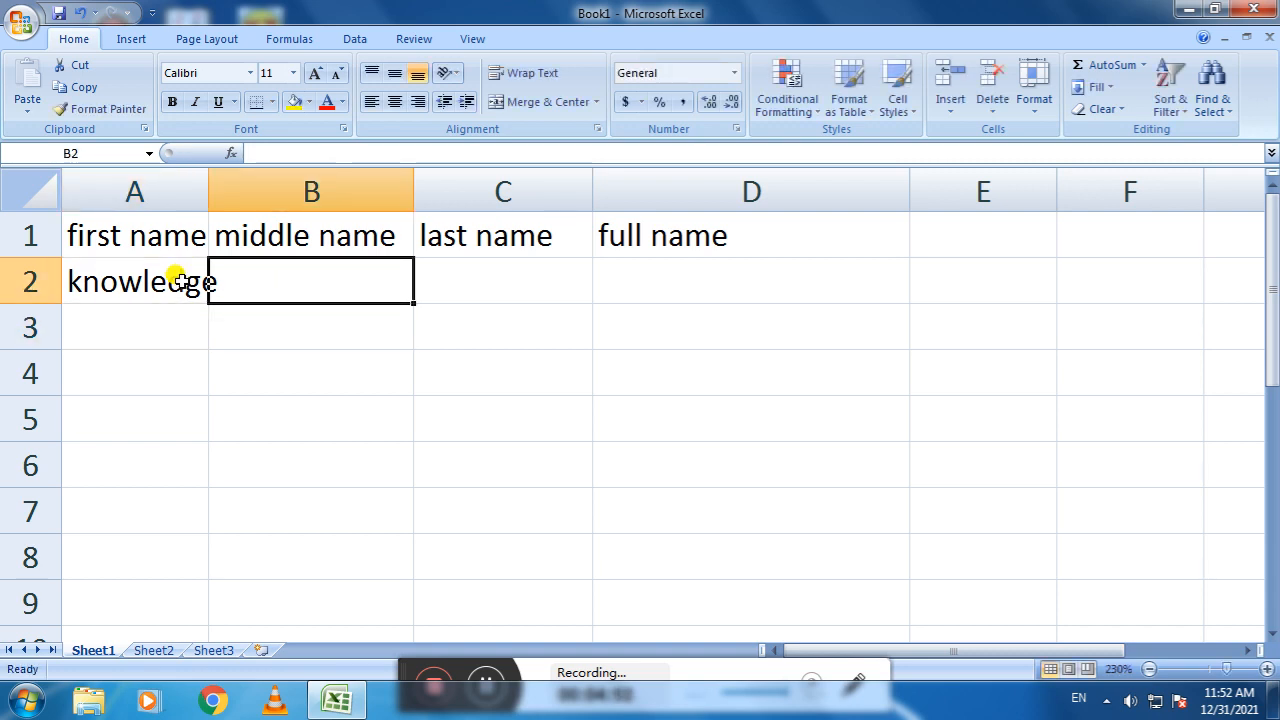
text(zone)
key(Tab)
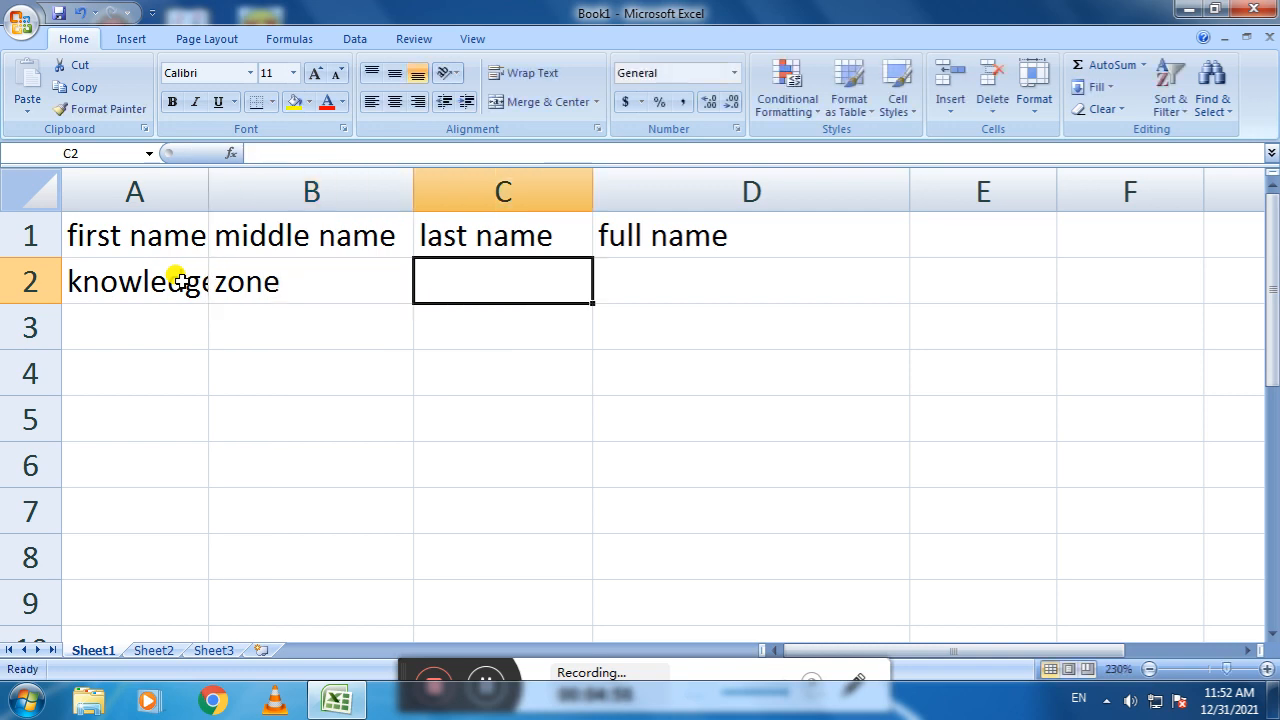
text(unnao)
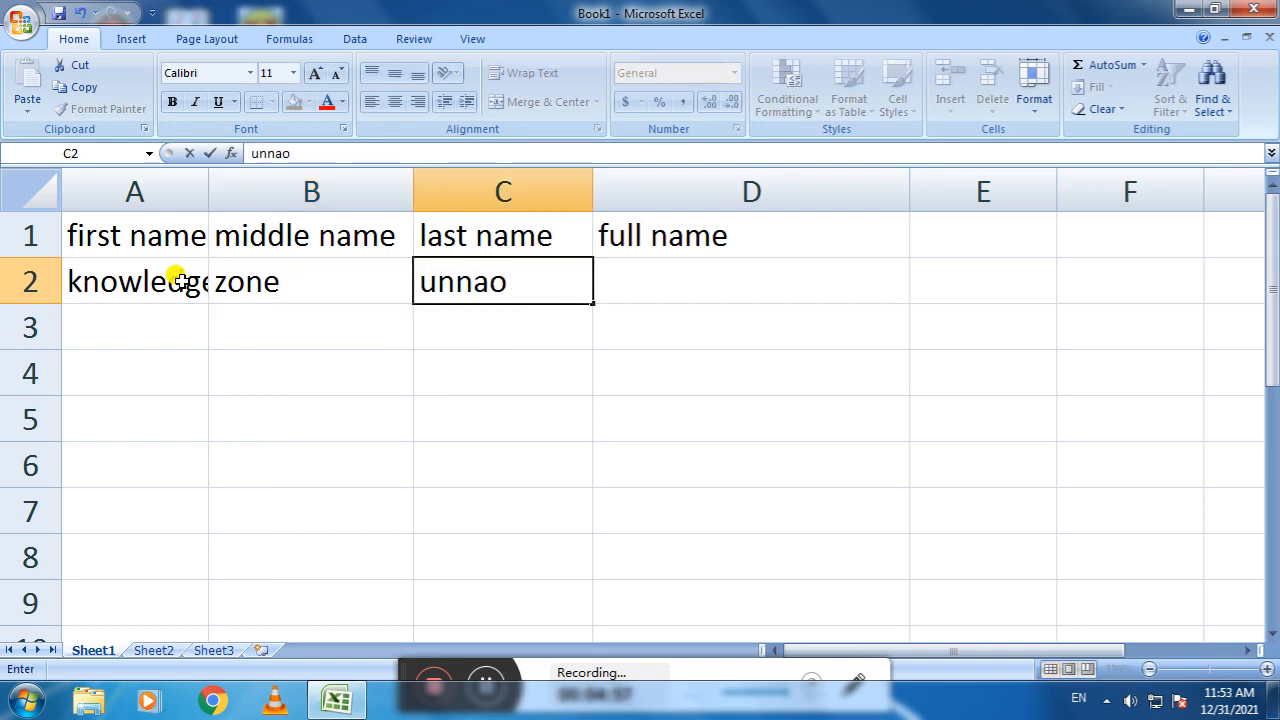
key(Return)
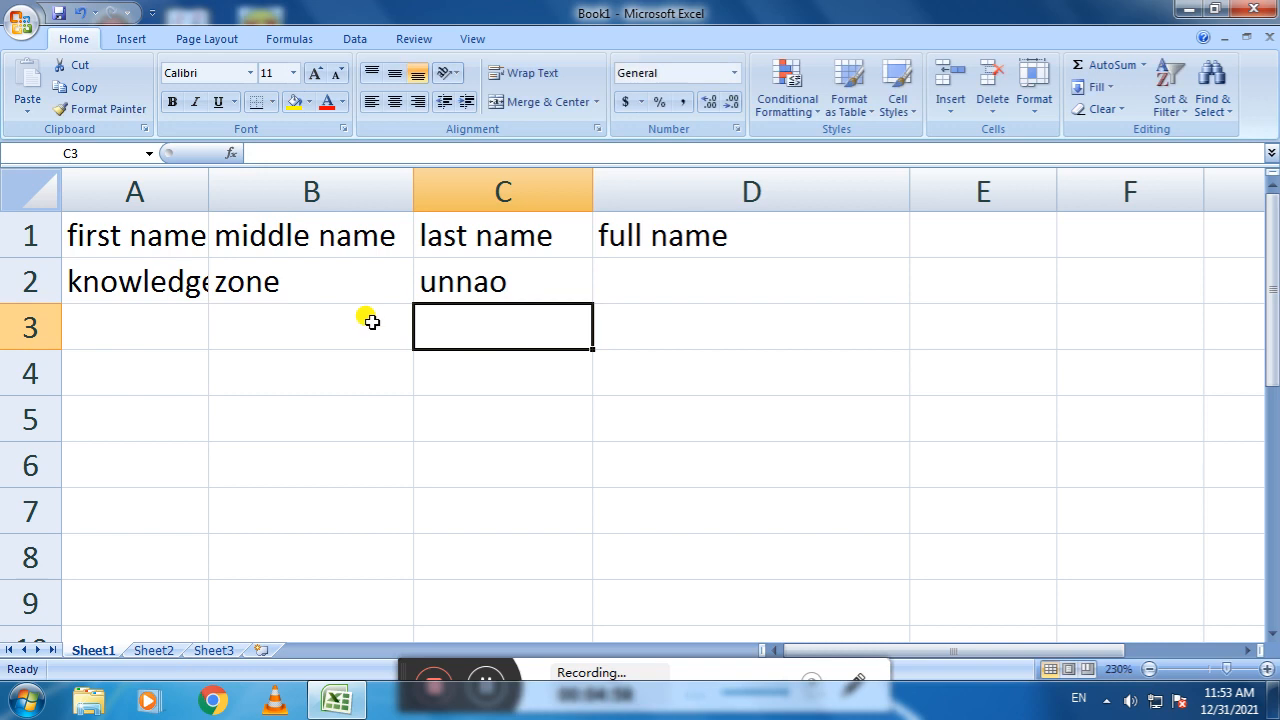
drag(204, 197, 259, 197)
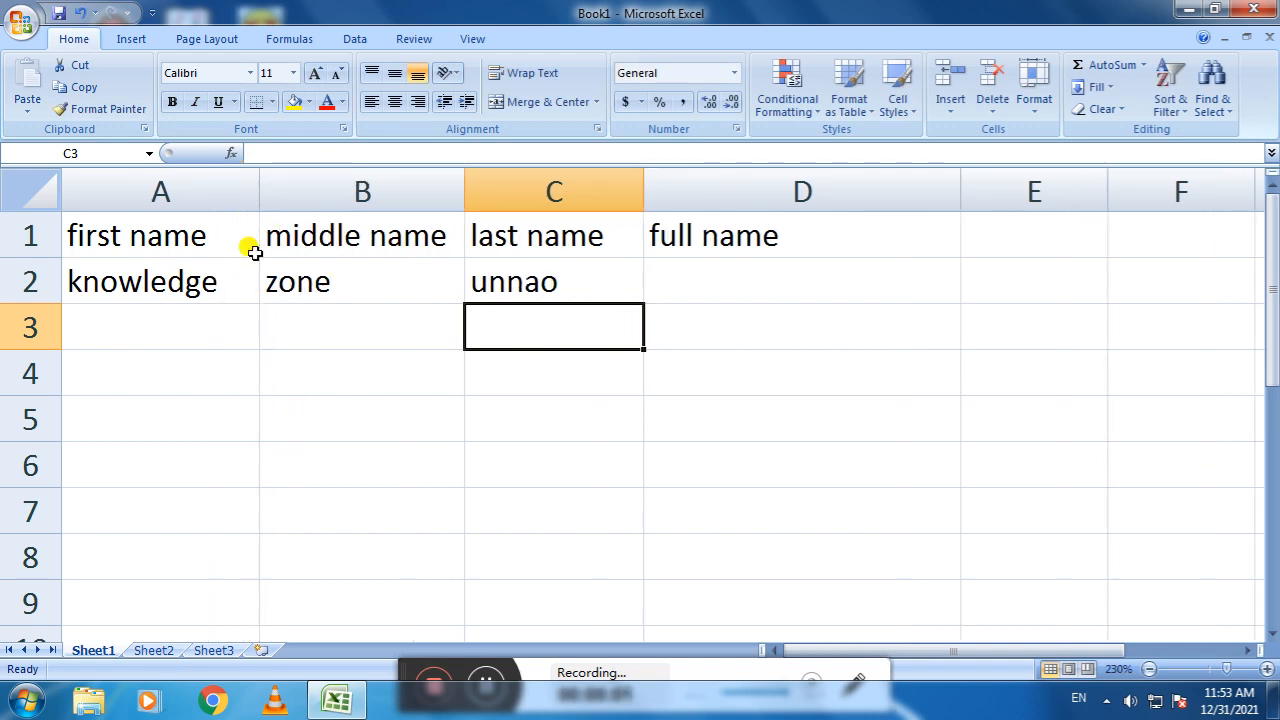
click(207, 262)
click(309, 282)
click(480, 281)
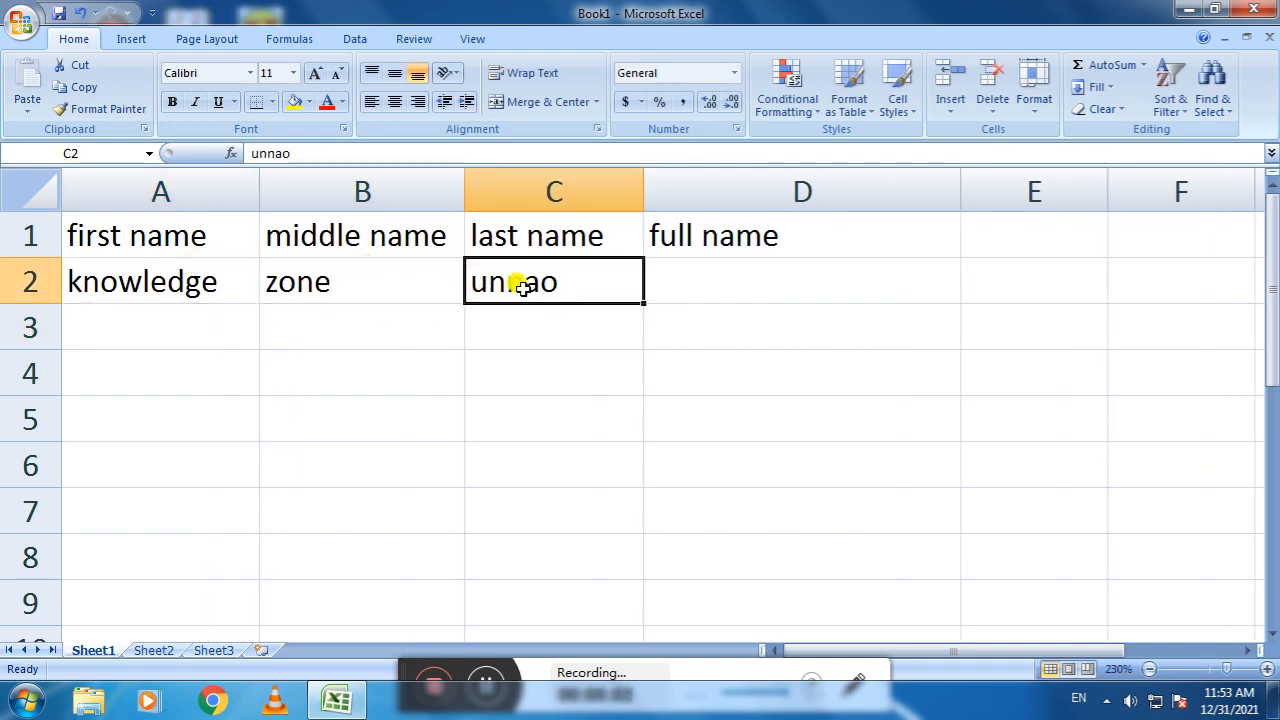
click(708, 278)
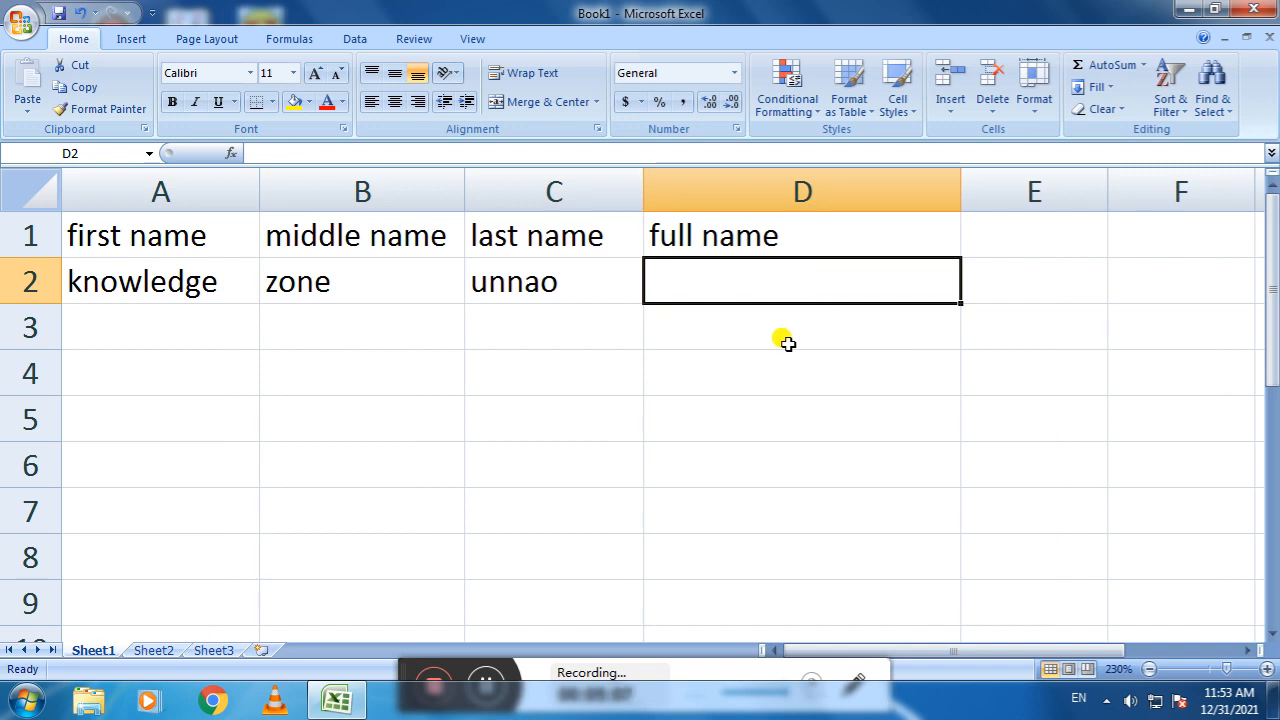
Step: Enter =CONCATENATE(A2,B2,C2) in D2 to build the full name
text(=com)
key(BackSpace)
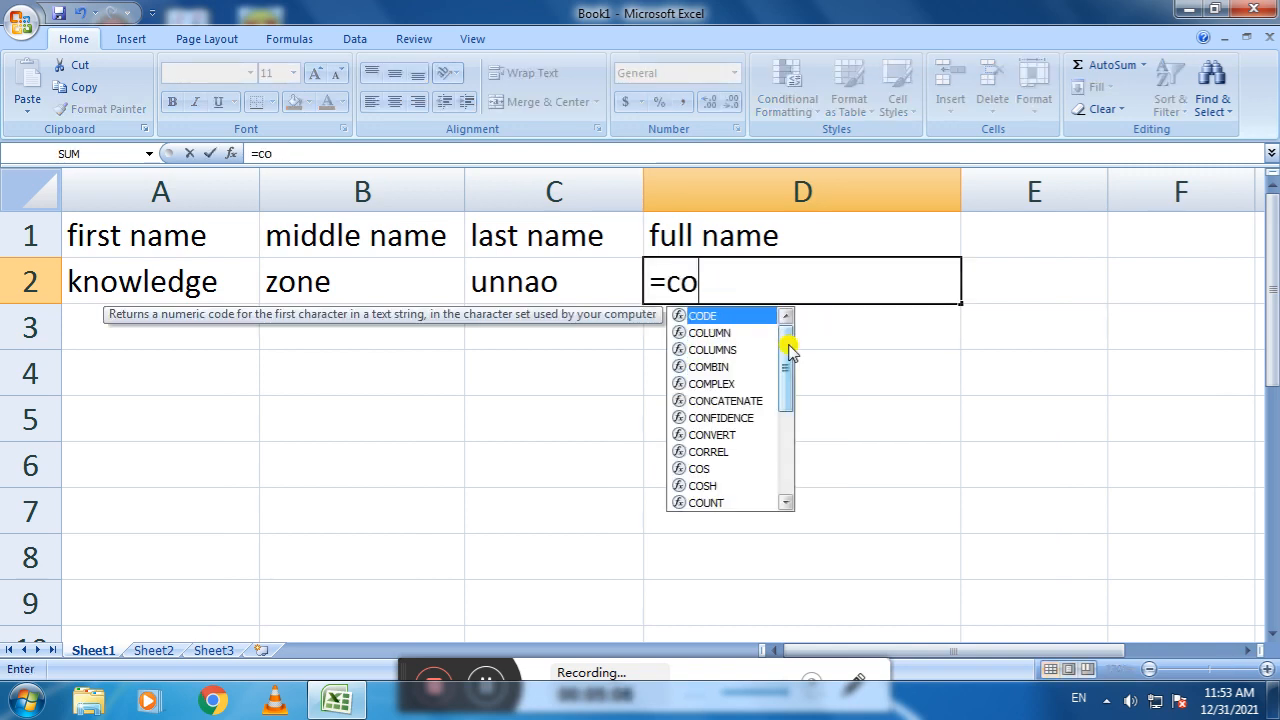
text(ncate)
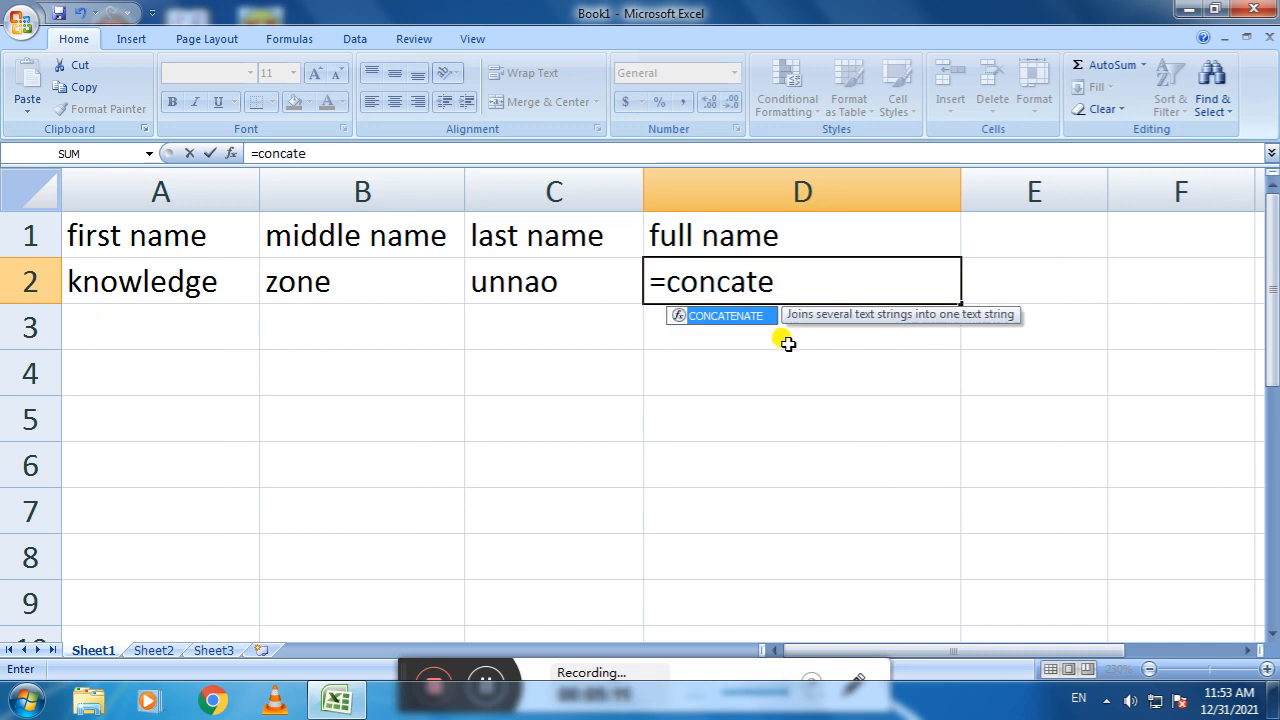
text(nate)
key(Tab)
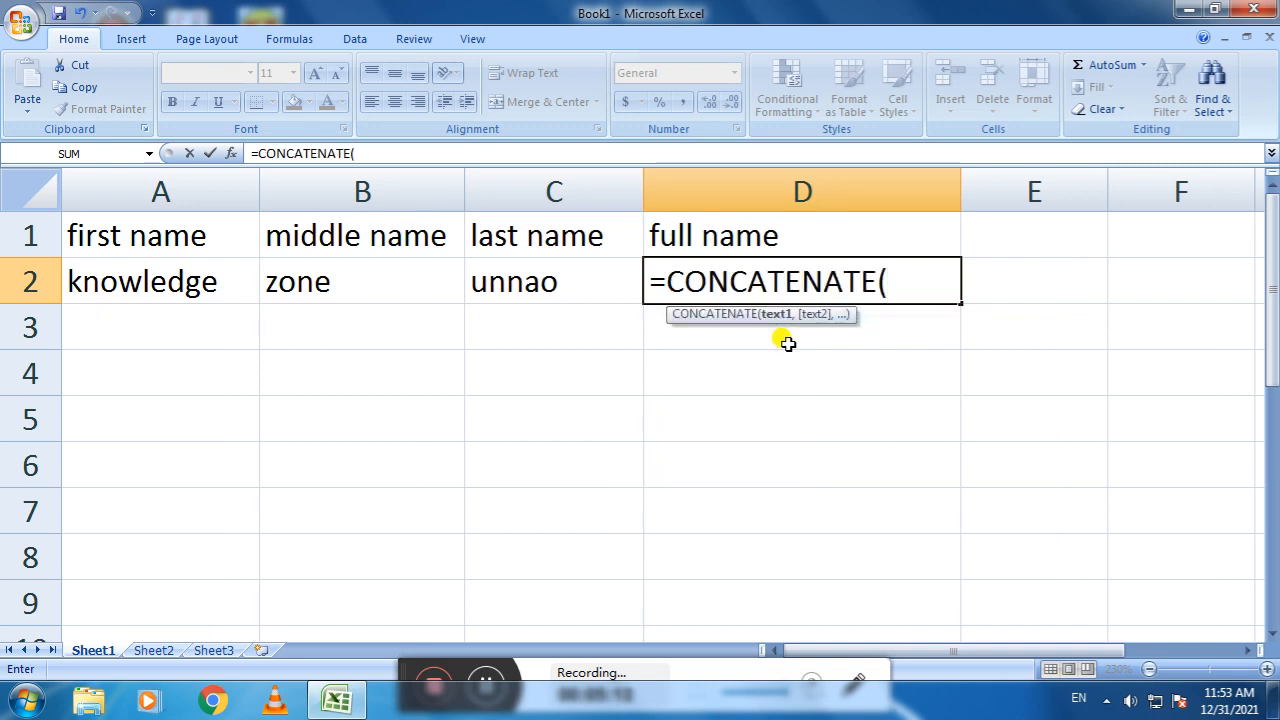
click(186, 270)
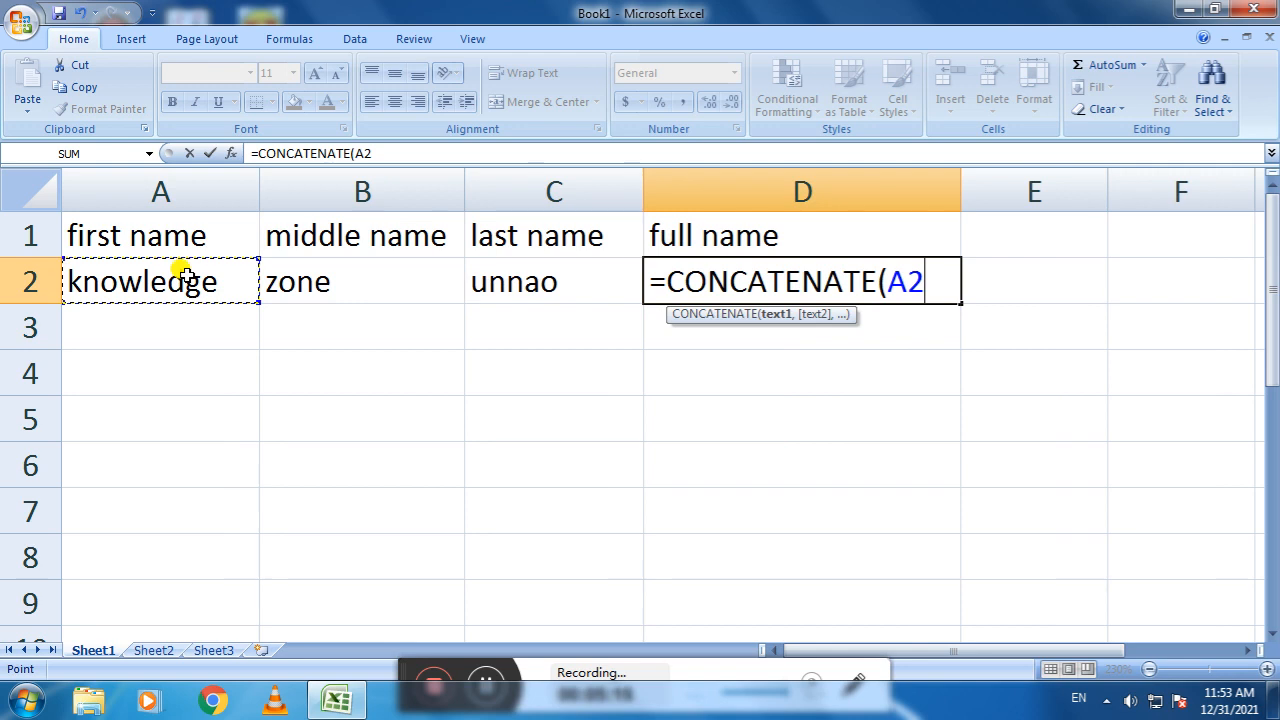
text(,)
click(289, 272)
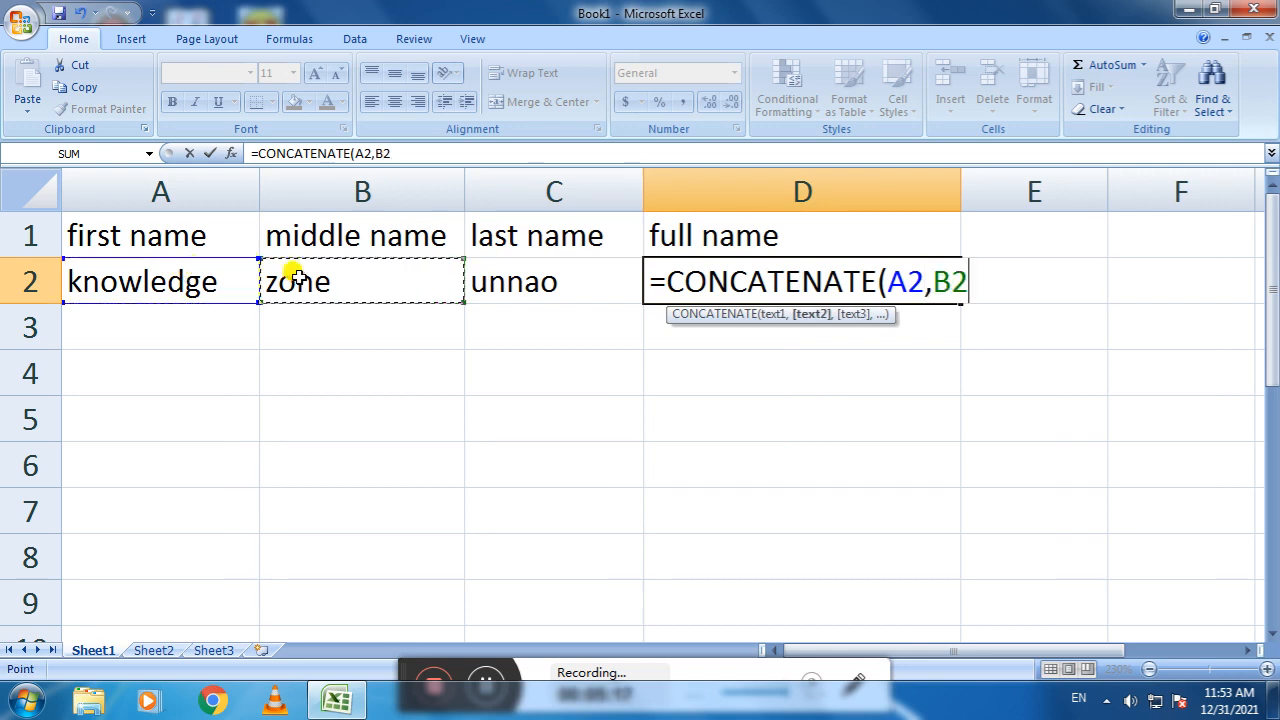
text(,)
click(480, 288)
key(Return)
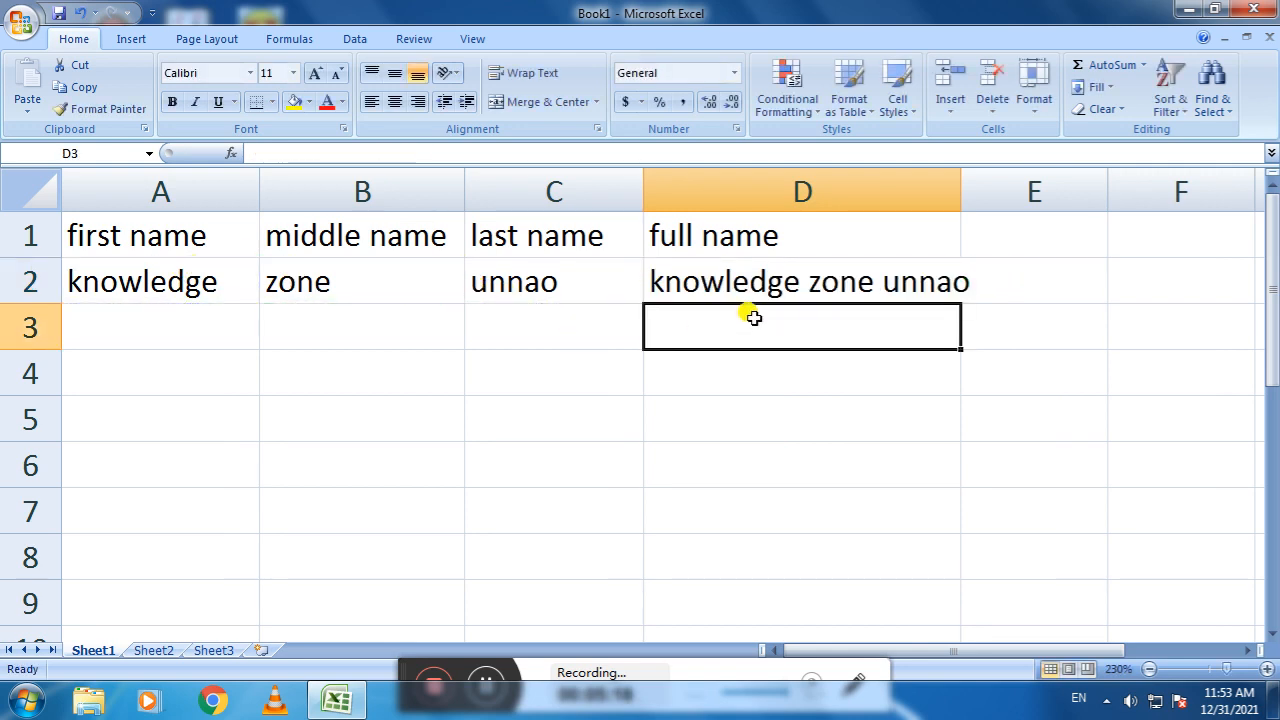
Step: Inspect D2's full-name formula in edit mode, re-committing it unchanged
click(768, 288)
click(816, 318)
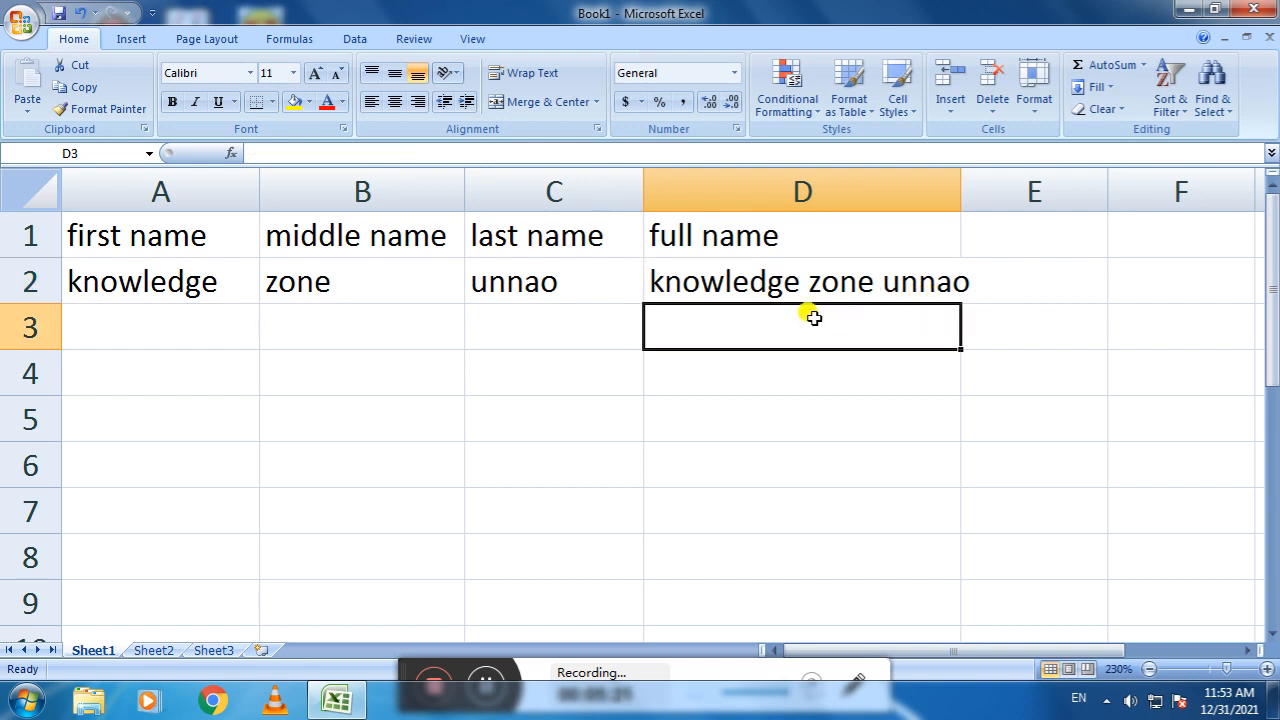
click(810, 290)
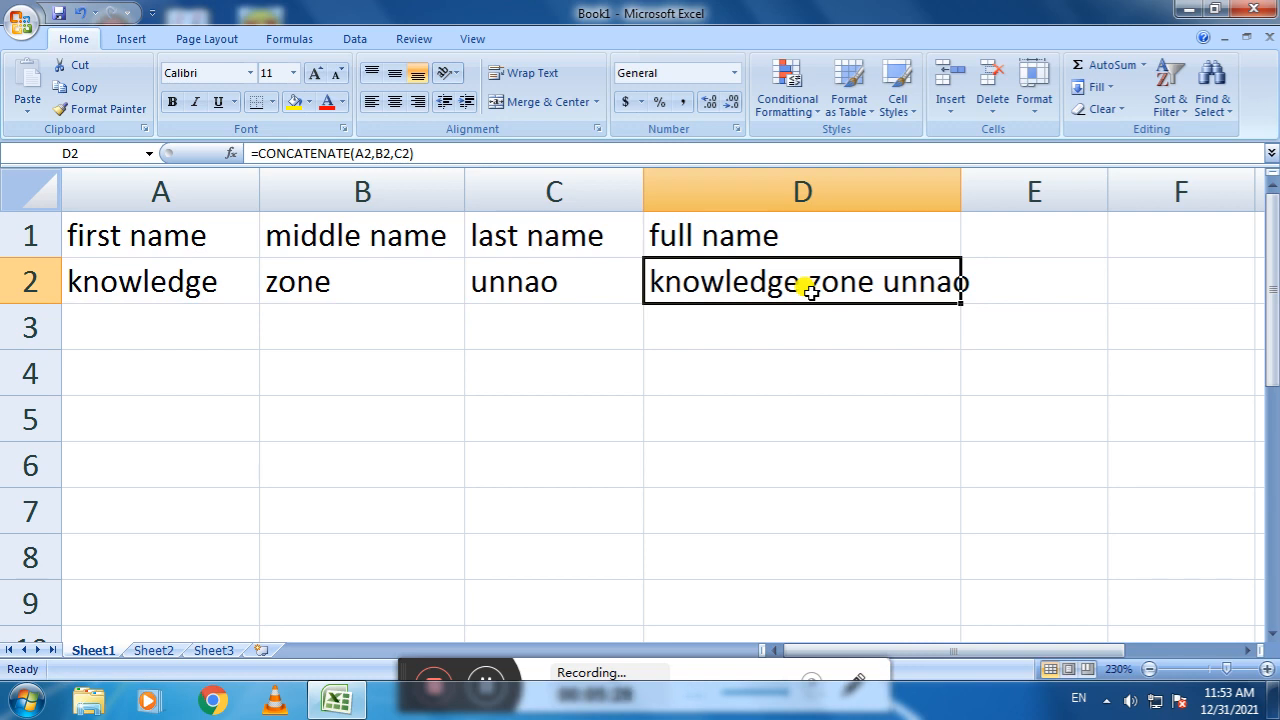
key(F2)
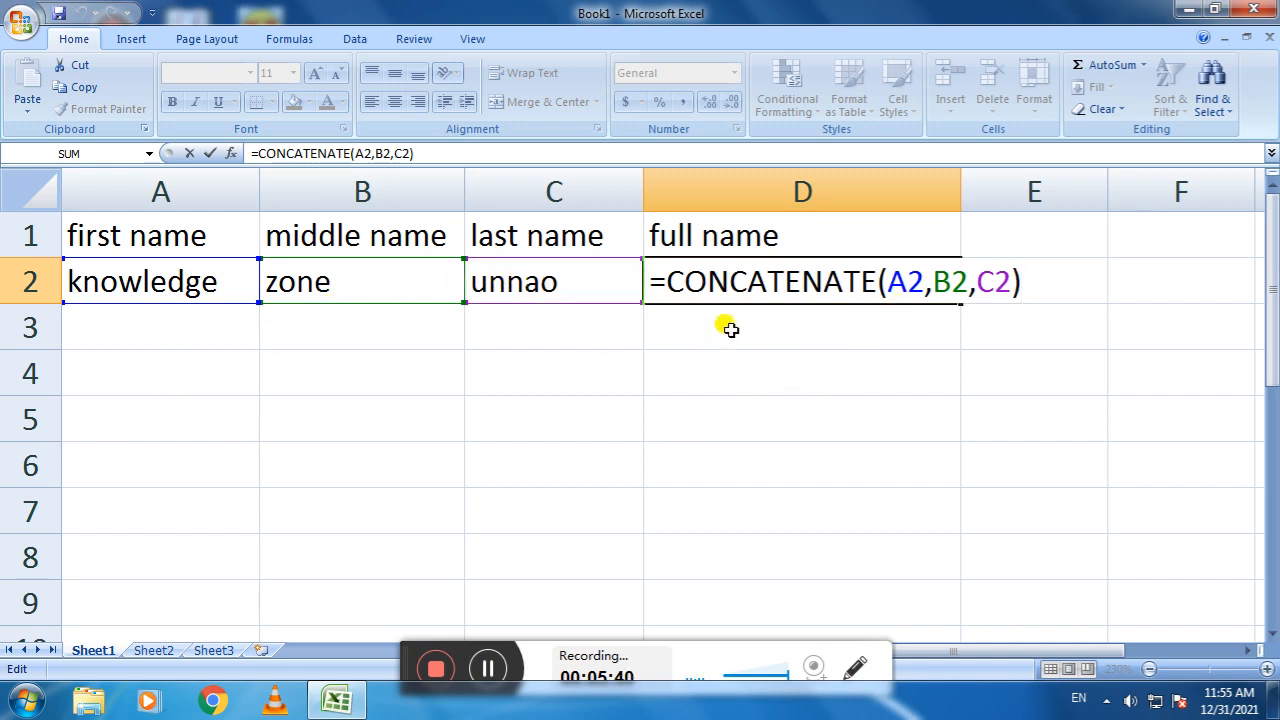
key(Return)
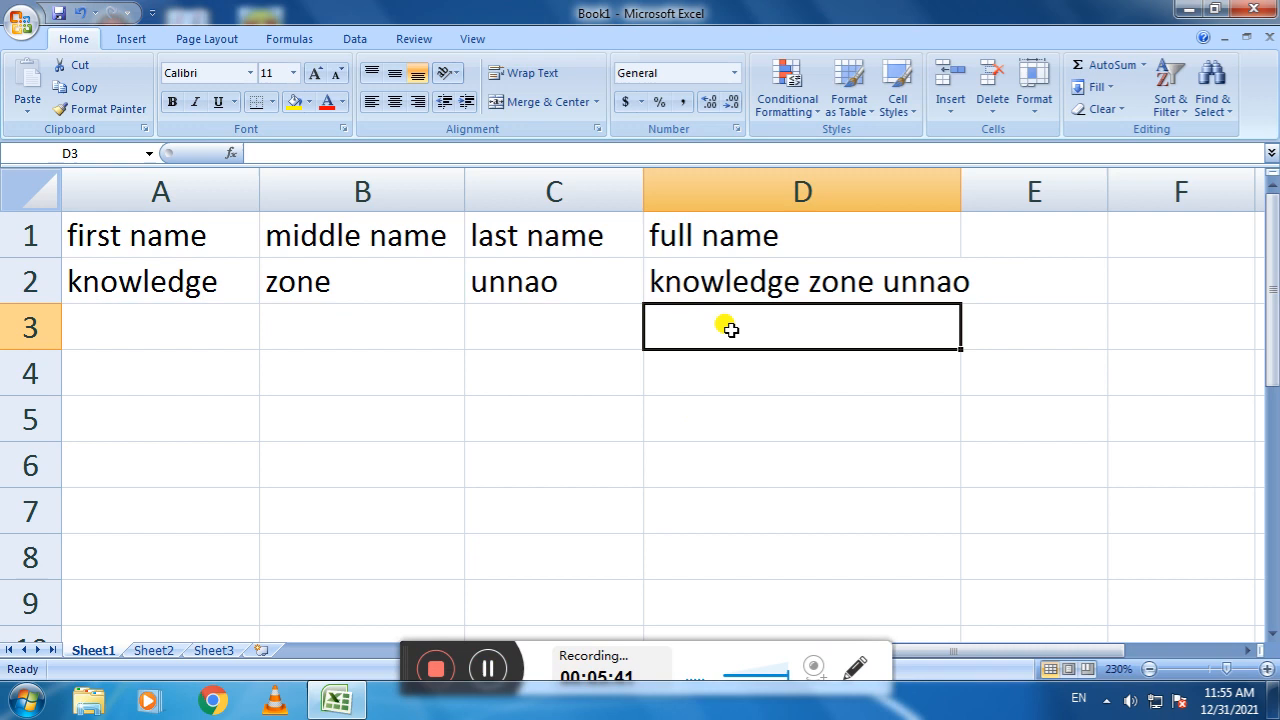
click(203, 332)
click(357, 318)
click(677, 326)
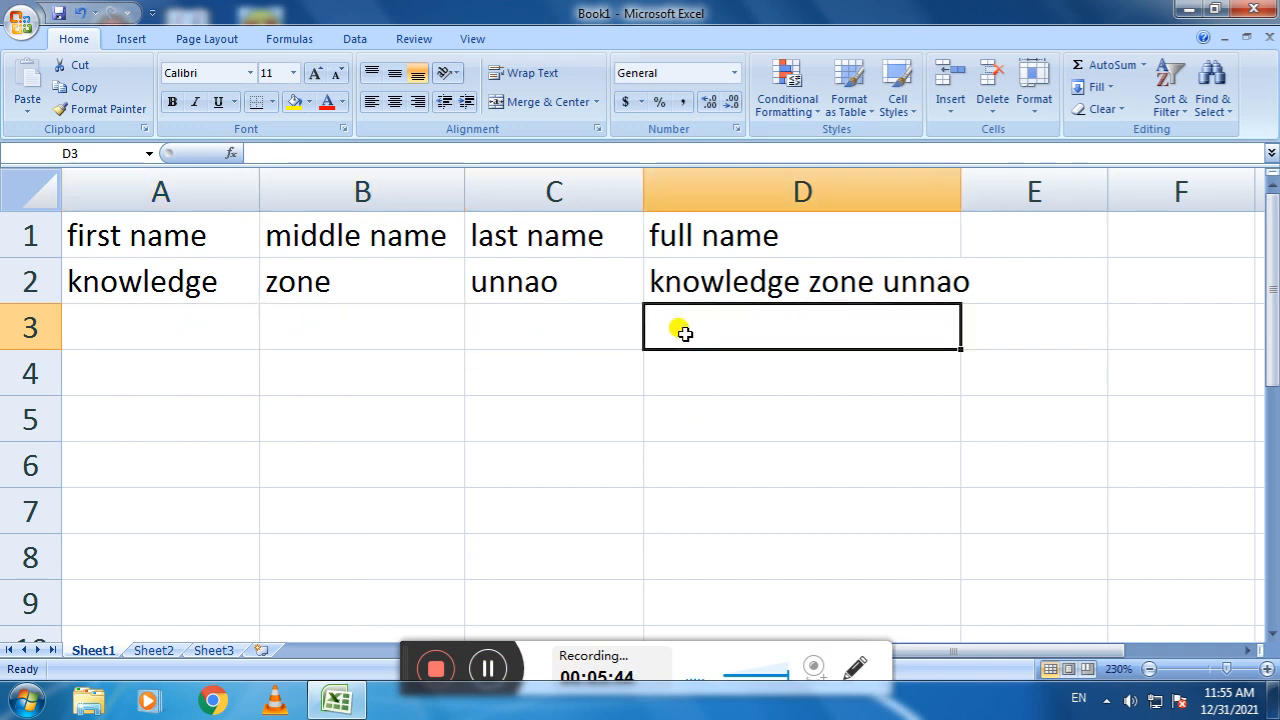
click(918, 295)
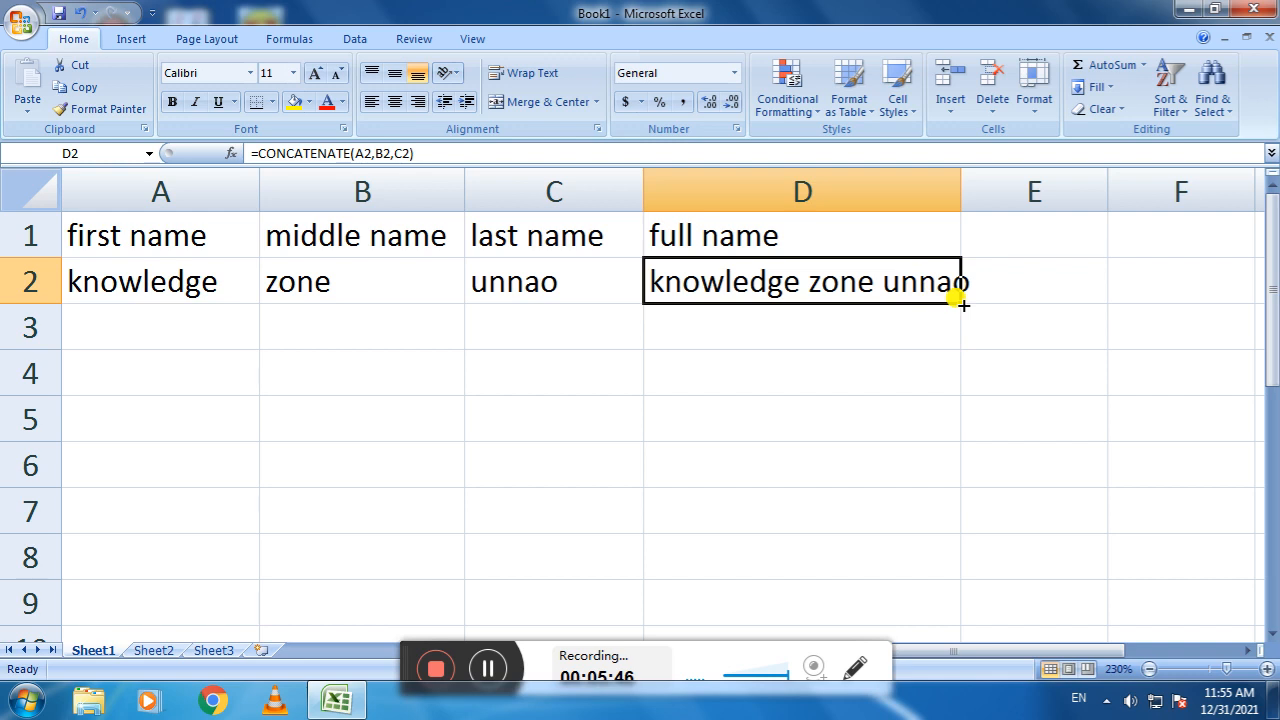
Step: Copy the full-name formula from D2 down through D6 with Ctrl+D
drag(960, 302, 966, 443)
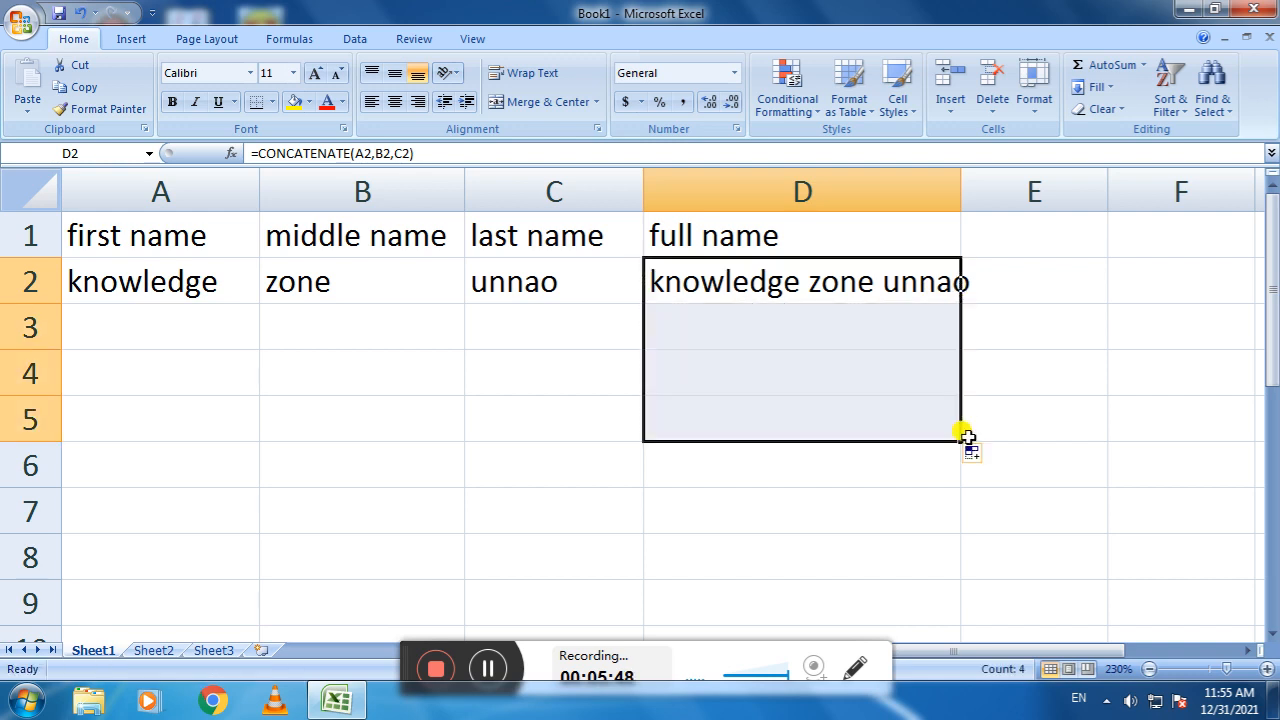
click(893, 335)
drag(809, 297, 810, 444)
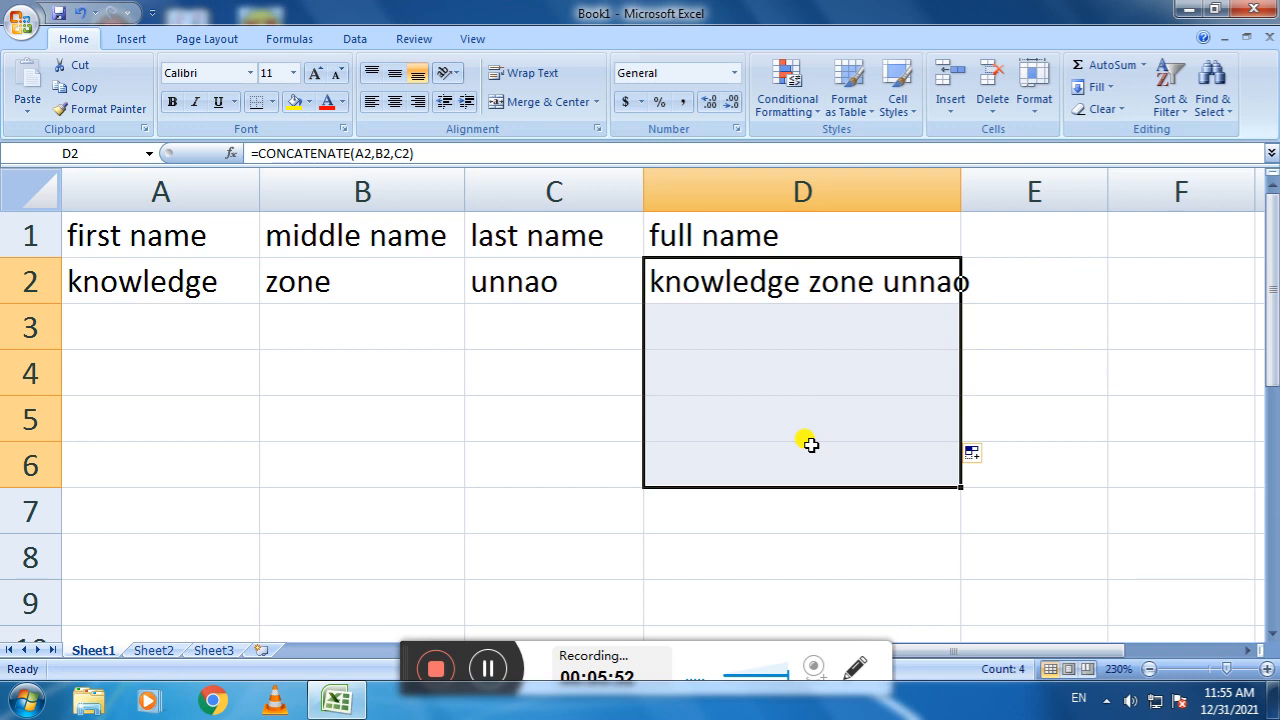
key(ctrl+d)
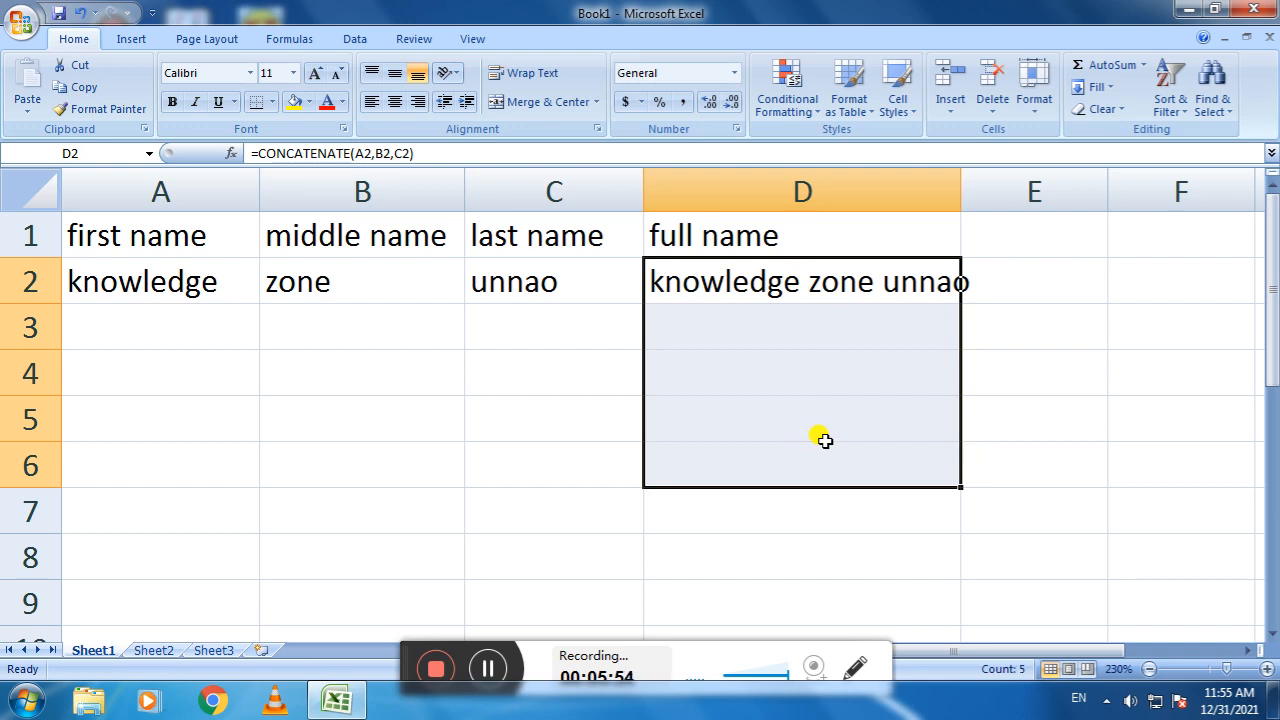
Step: Reselect D2:D5, look through the Clear and Fill options, then select A3
click(826, 338)
click(808, 288)
drag(808, 288, 826, 431)
click(1115, 108)
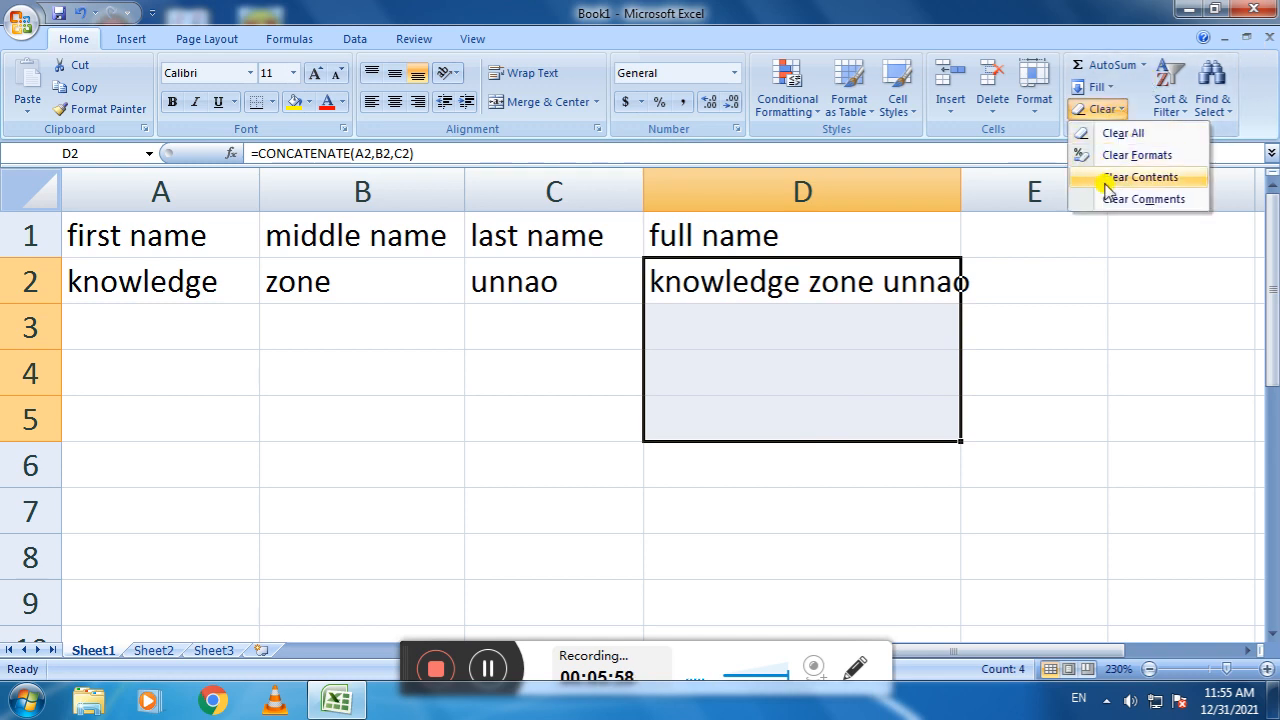
click(1100, 88)
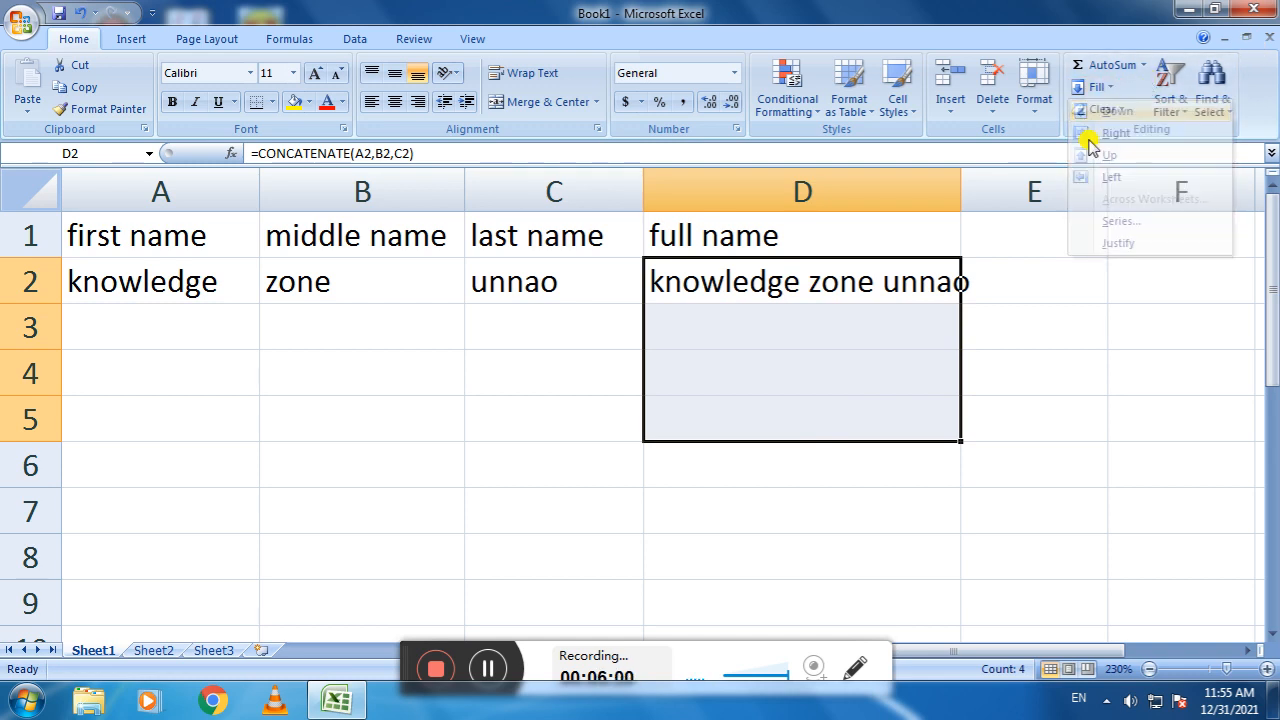
click(171, 340)
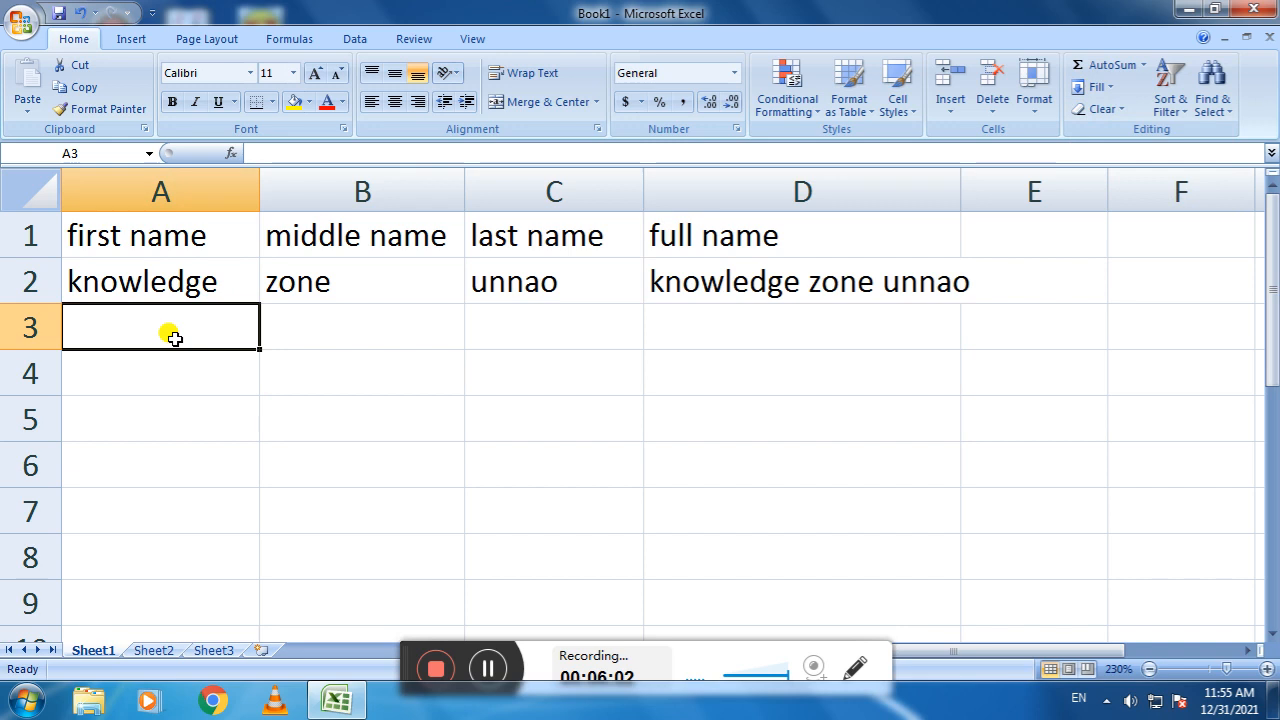
Step: Enter a person's first and last name in row 3
text(=)
key(BackSpace)
text(mohit)
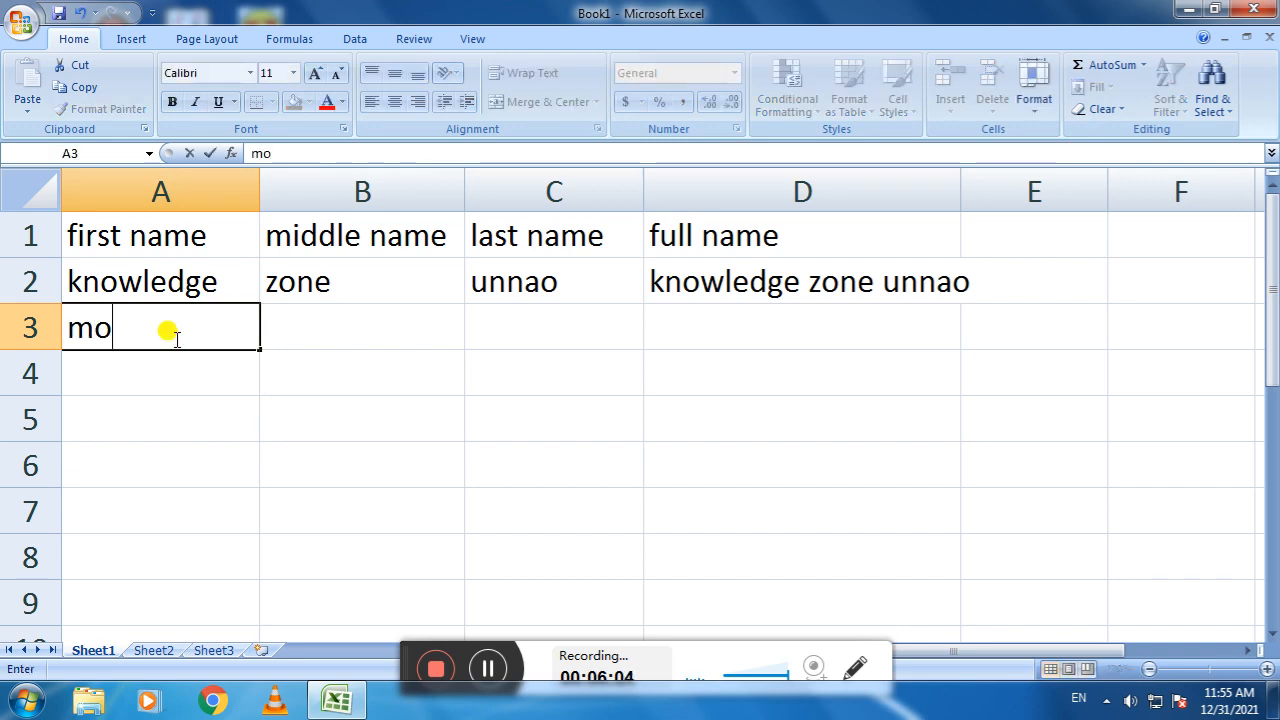
key(Tab)
key(Tab)
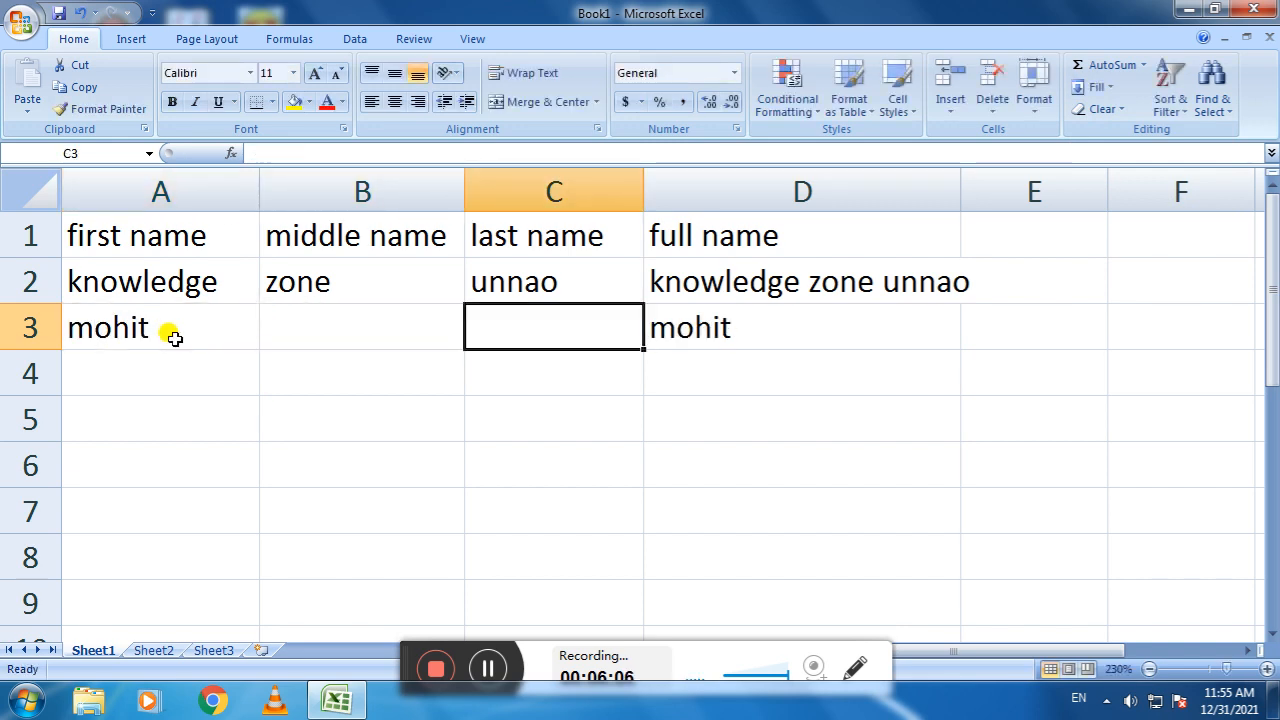
text(kuma)
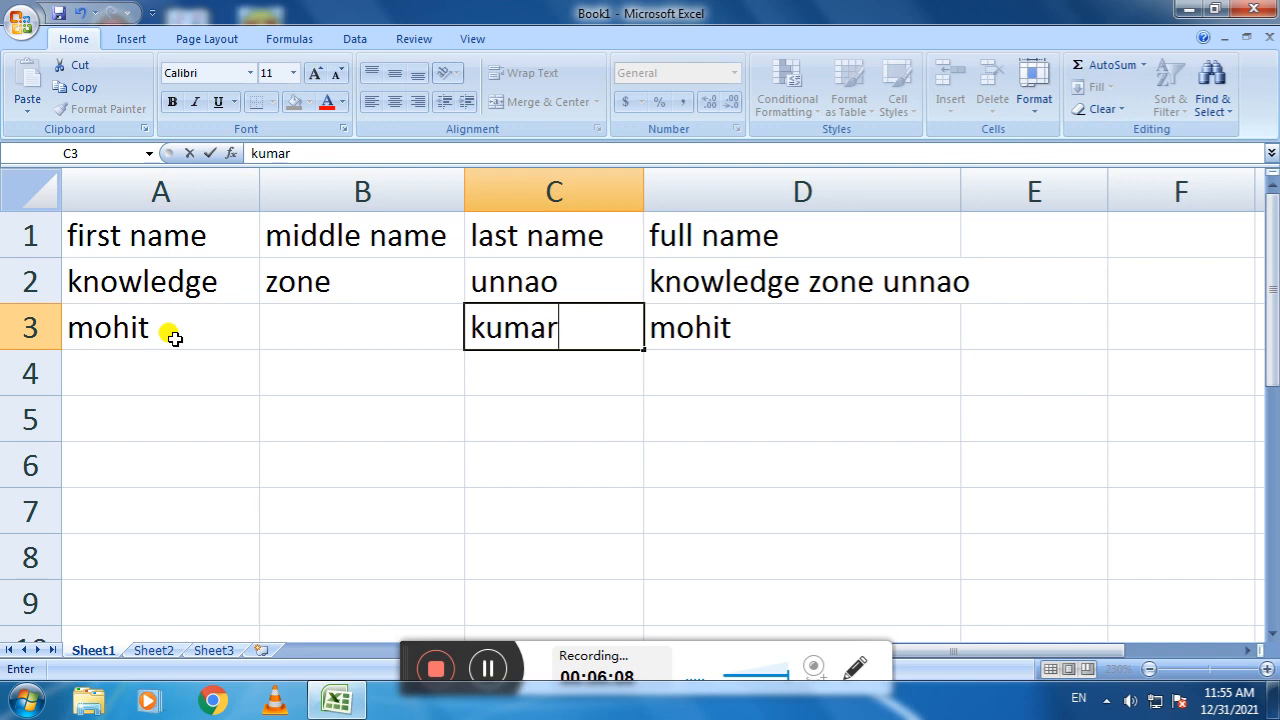
text(r)
key(Return)
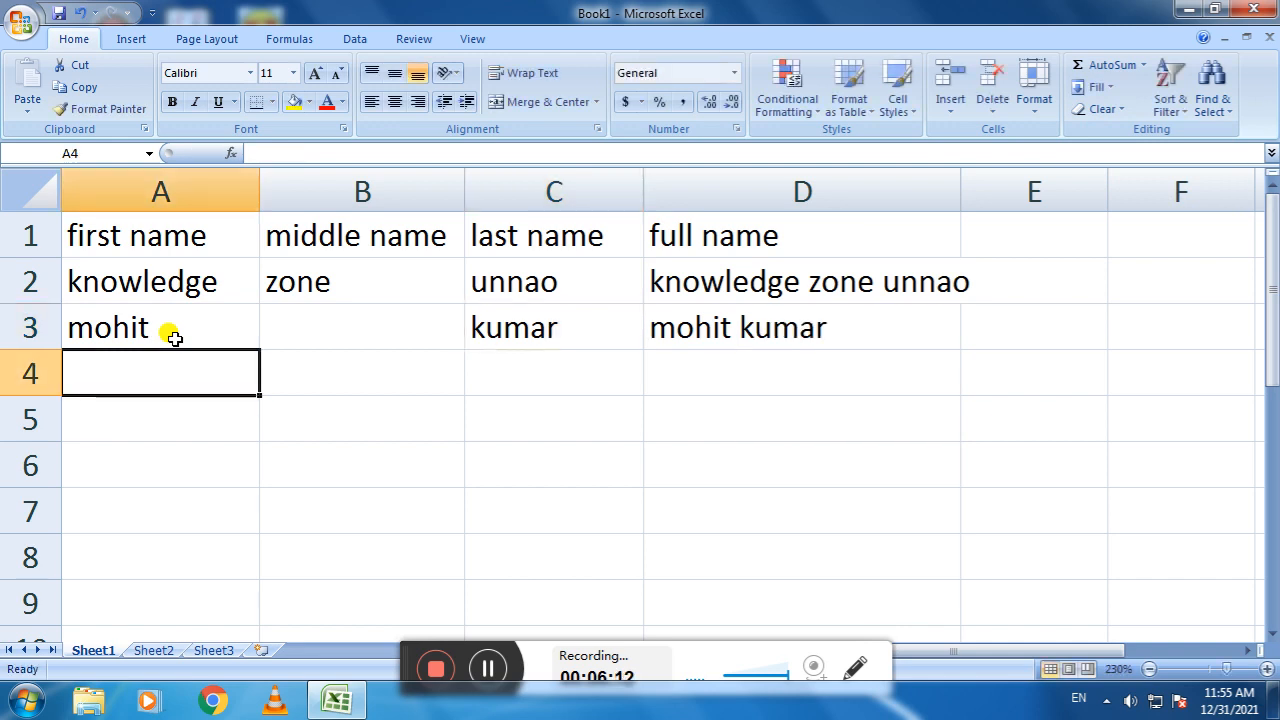
Step: Enter another person's first, middle and last name in A4:C4, fixing a typo in the last name
text(sh)
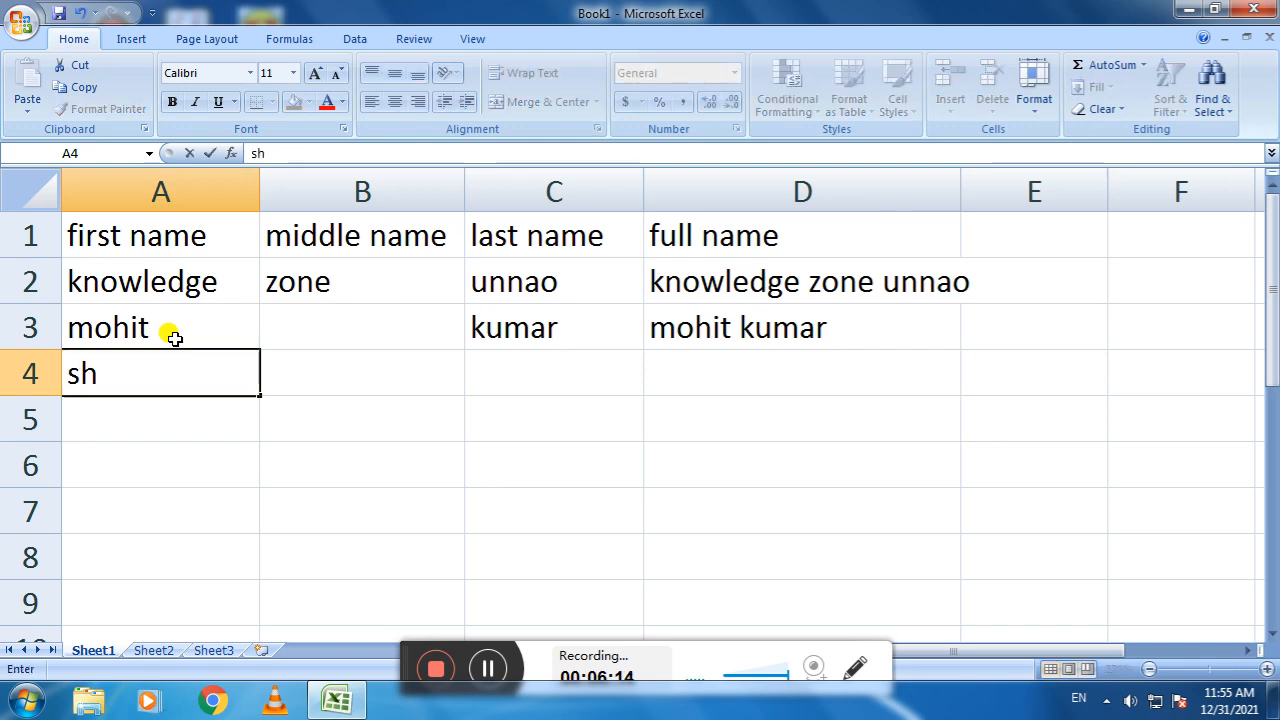
text(ivam)
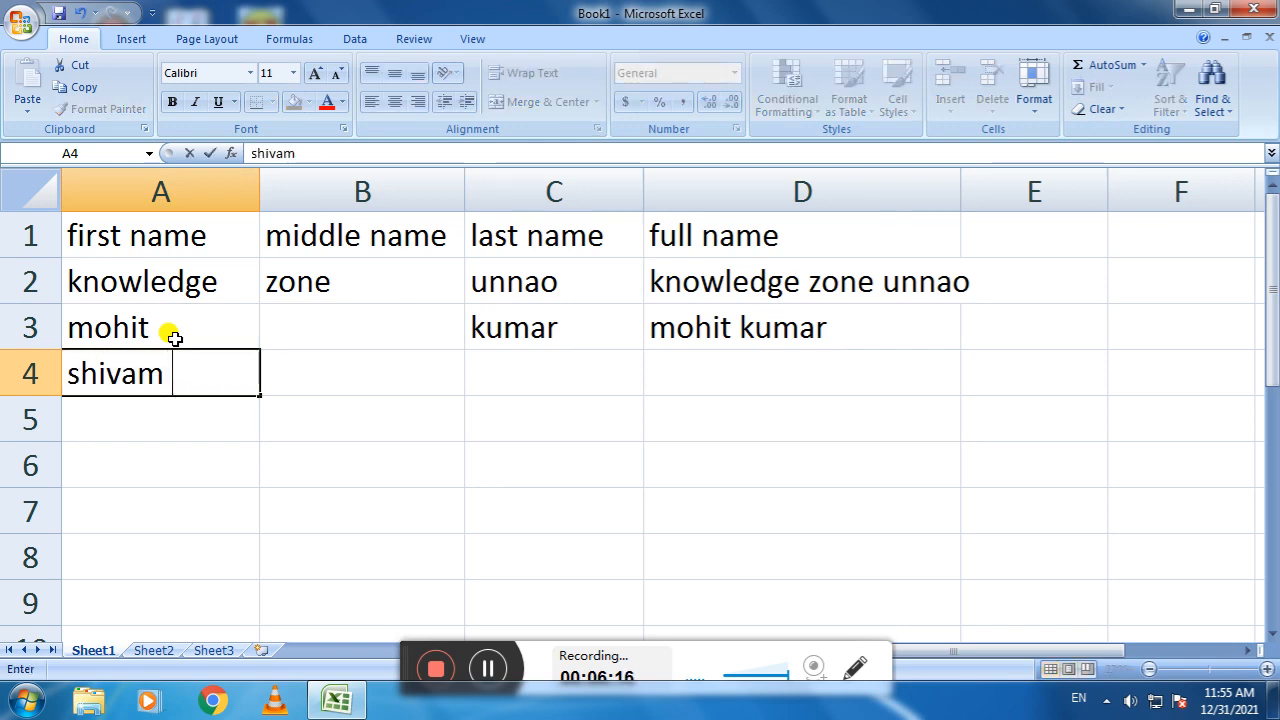
key(Tab)
text(singh)
key(Tab)
text(cah)
key(BackSpace)
key(BackSpace)
text(hau)
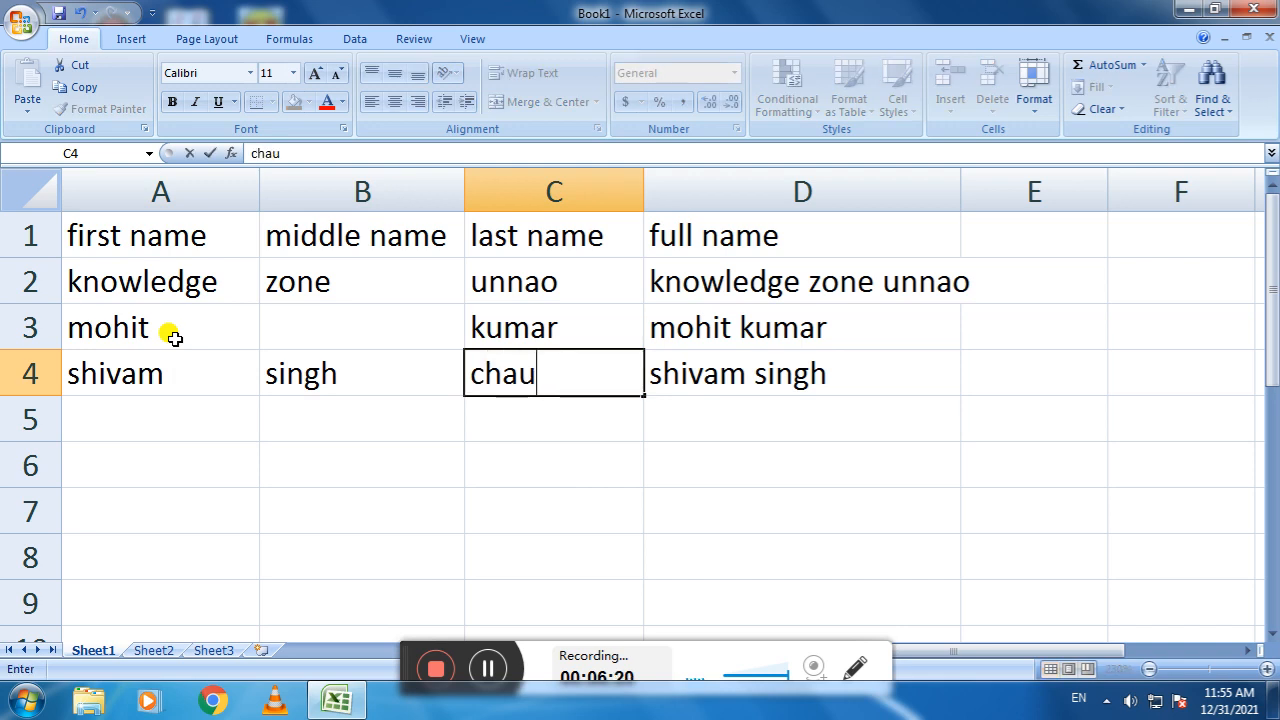
text(han)
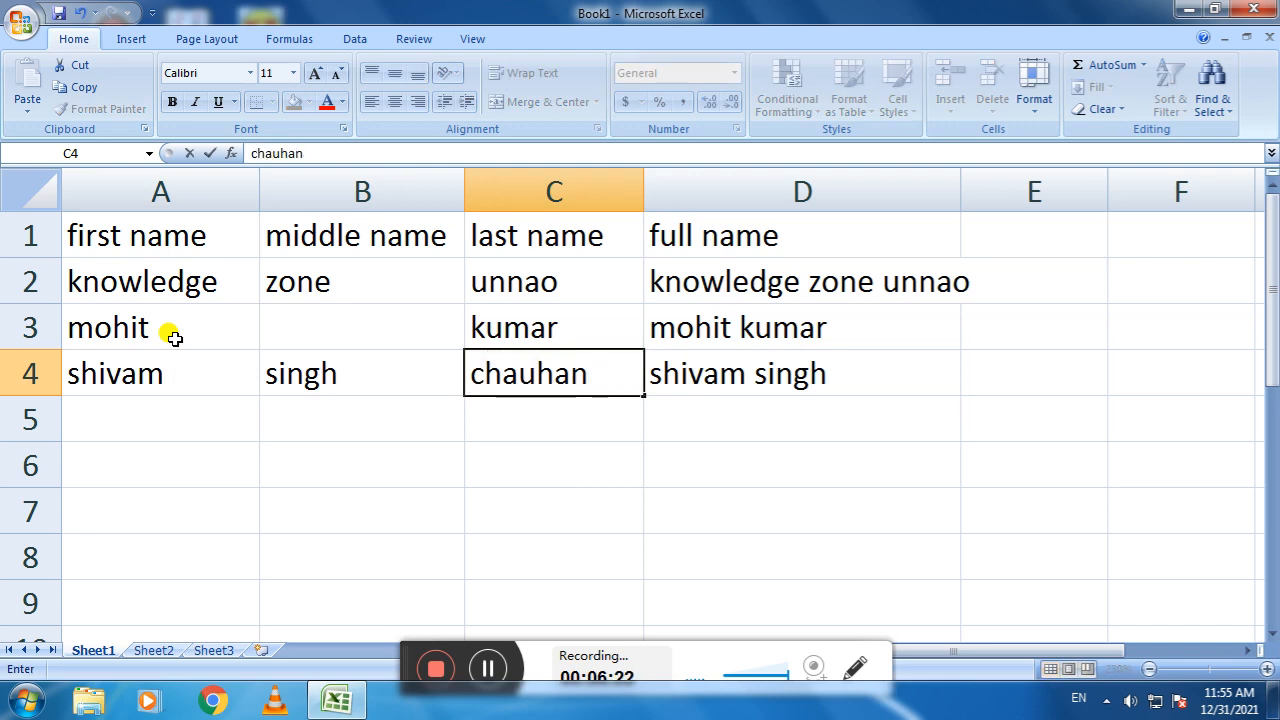
key(Return)
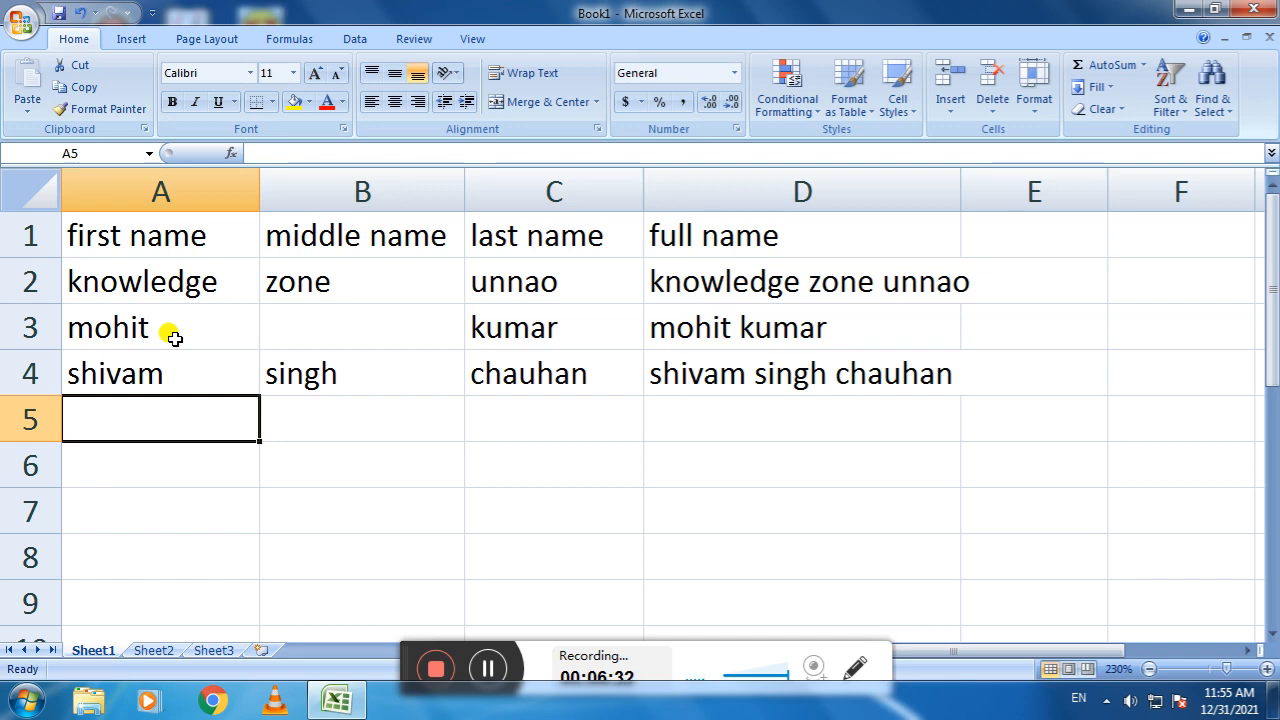
key(Right)
key(Down)
key(Right)
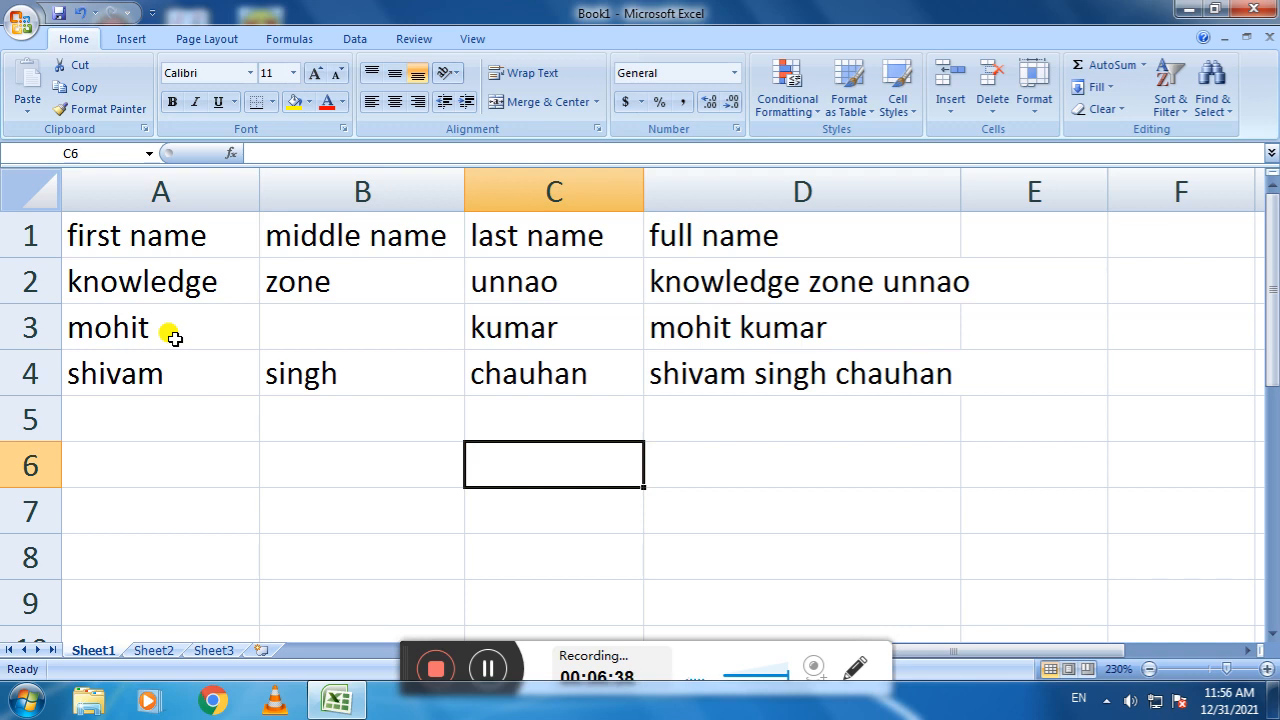
Step: Type the row-3 name into C6 with extra spaces between the two words
drag(403, 655, 406, 664)
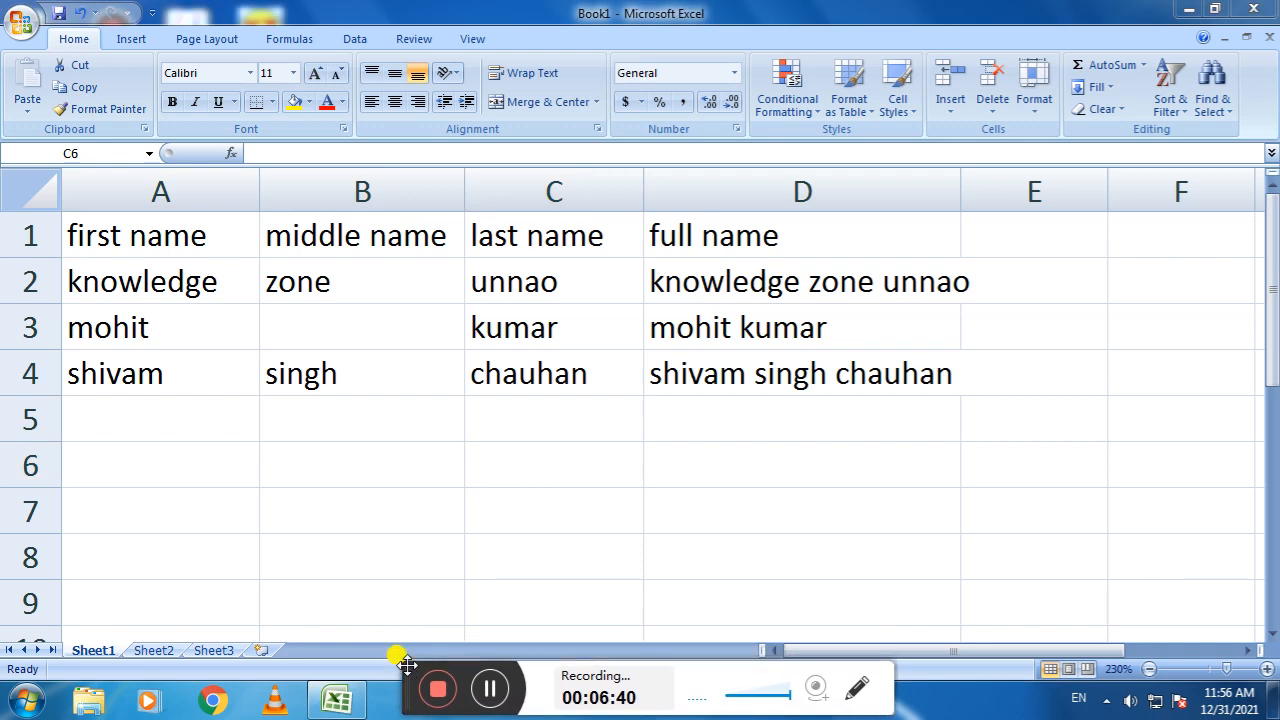
click(466, 484)
click(449, 463)
click(486, 468)
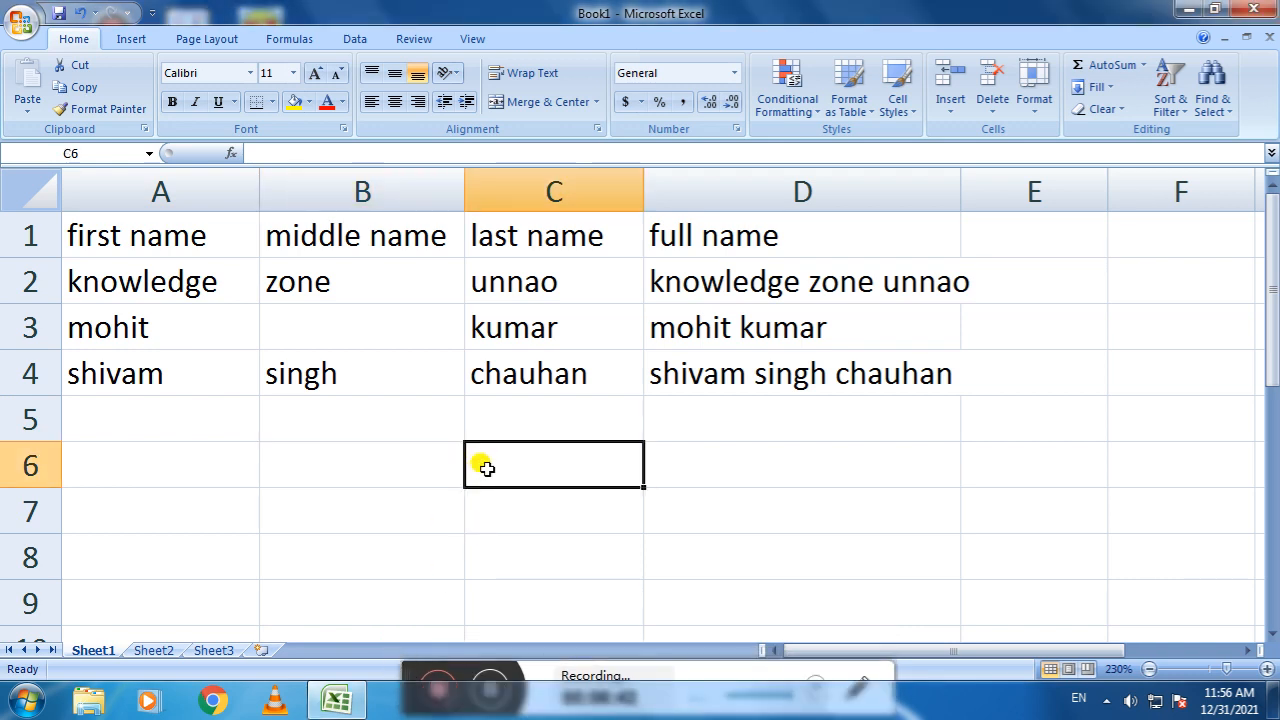
text(mohit)
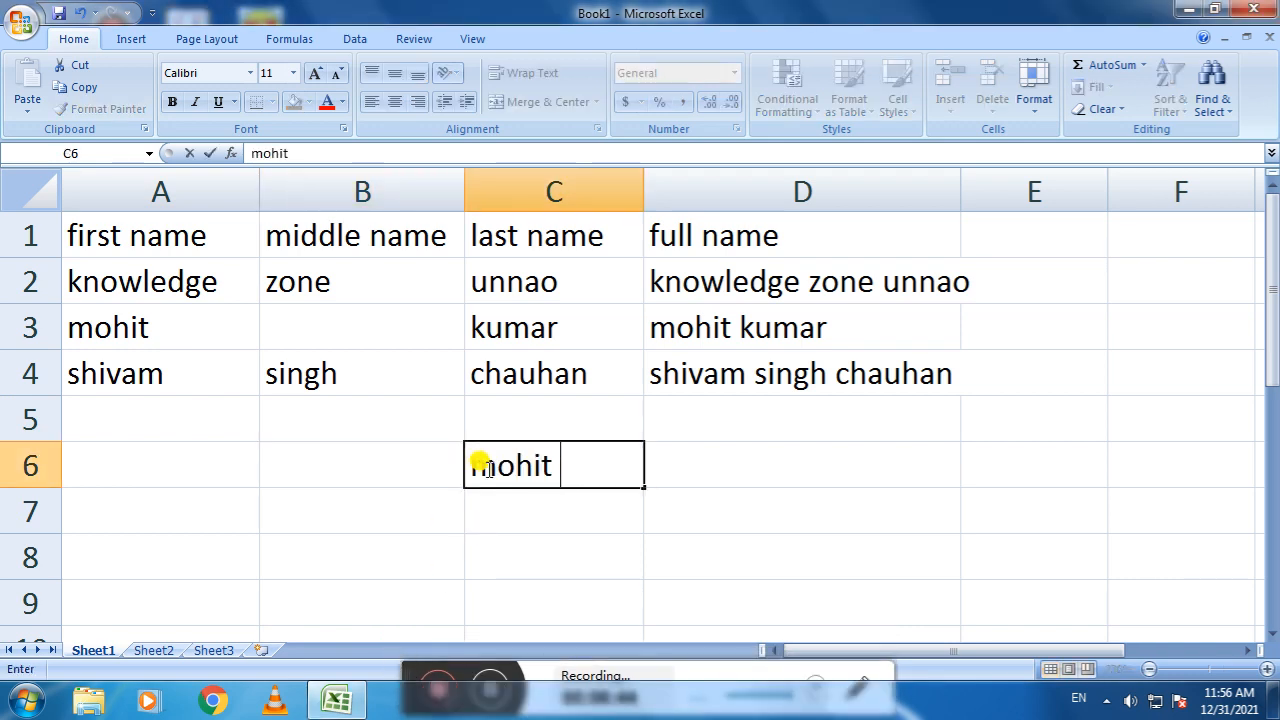
text(        kuma)
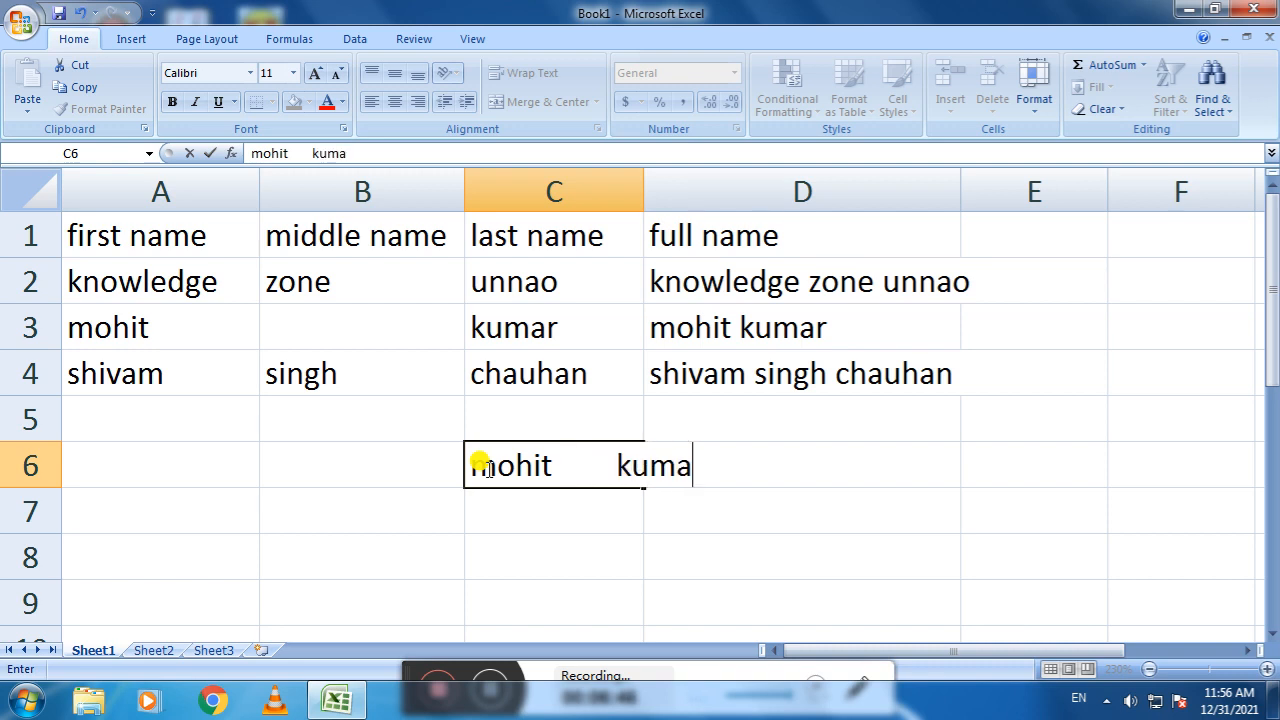
text(r)
key(Return)
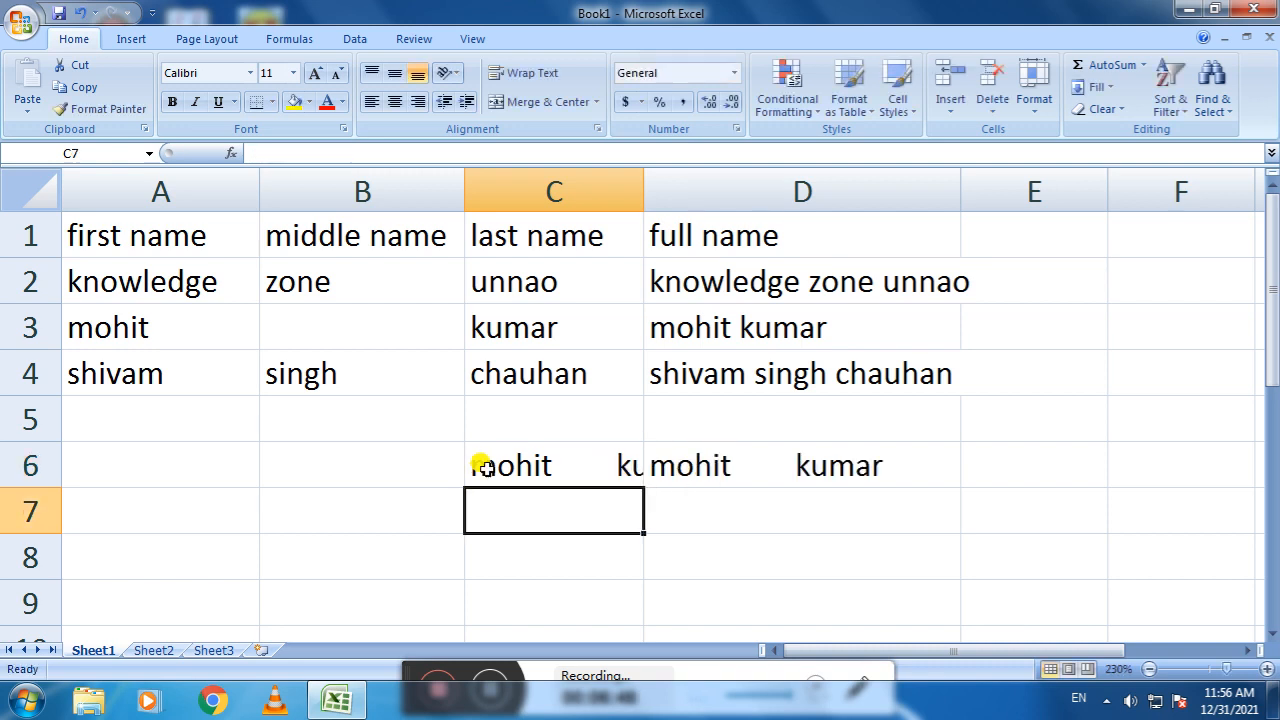
Step: Clear D6 and autofit column C so the spaced text shows fully
key(Down)
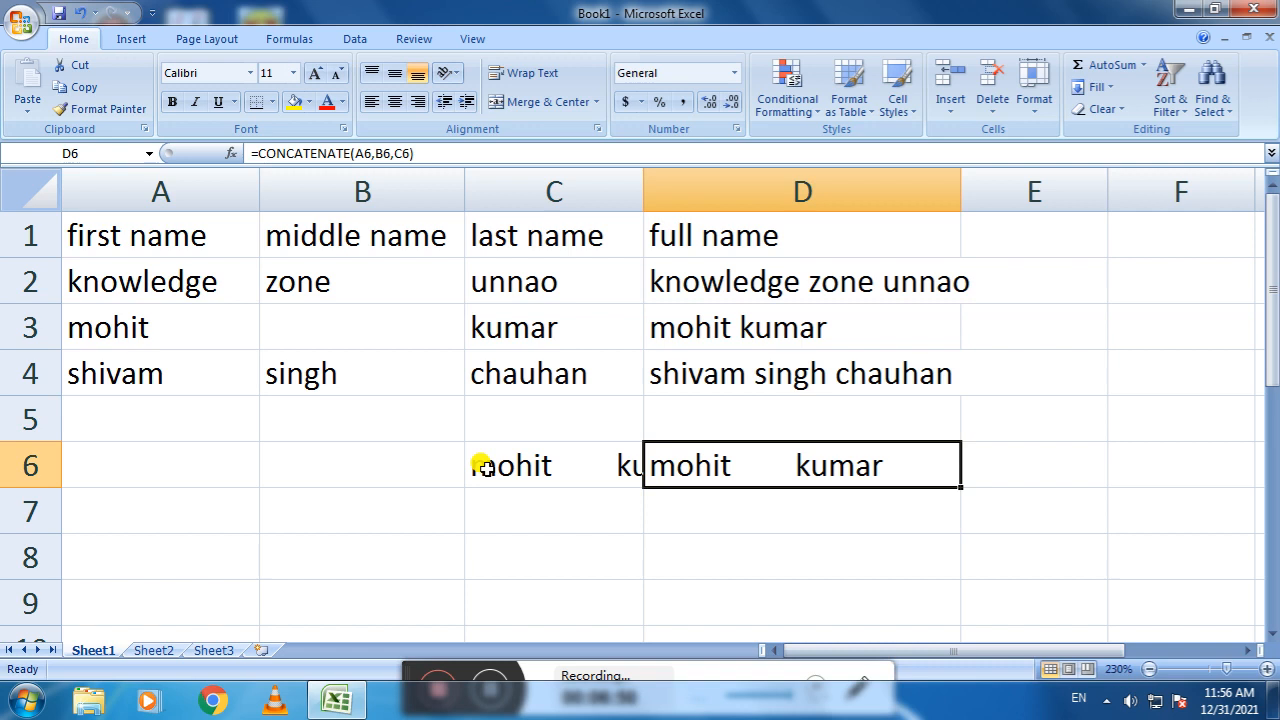
key(Delete)
key(Left)
key(Down)
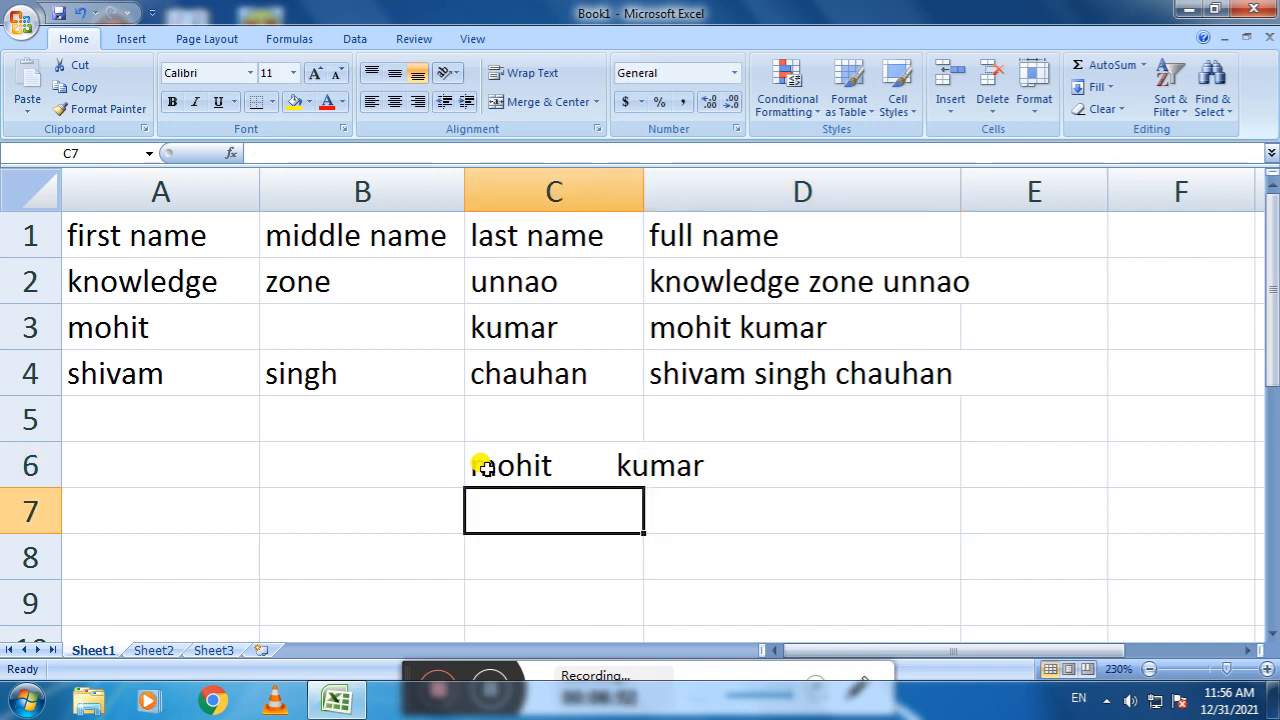
double_click(642, 190)
click(593, 460)
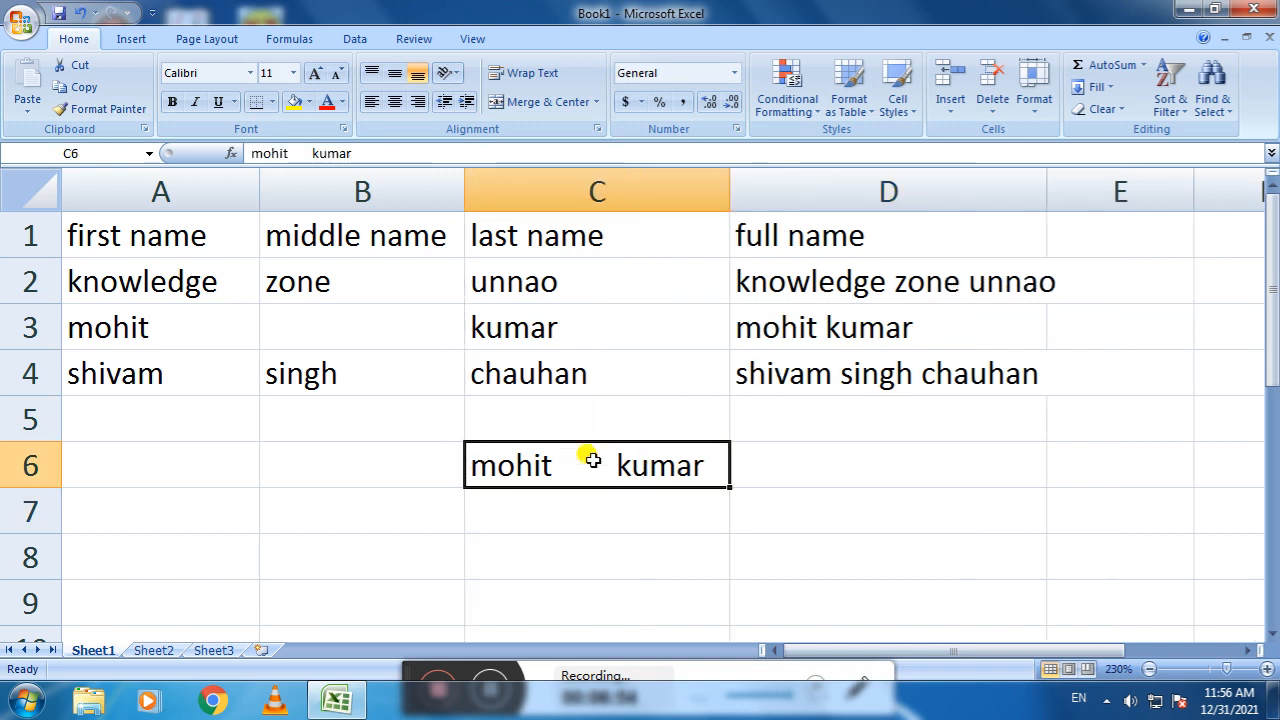
click(594, 522)
click(665, 565)
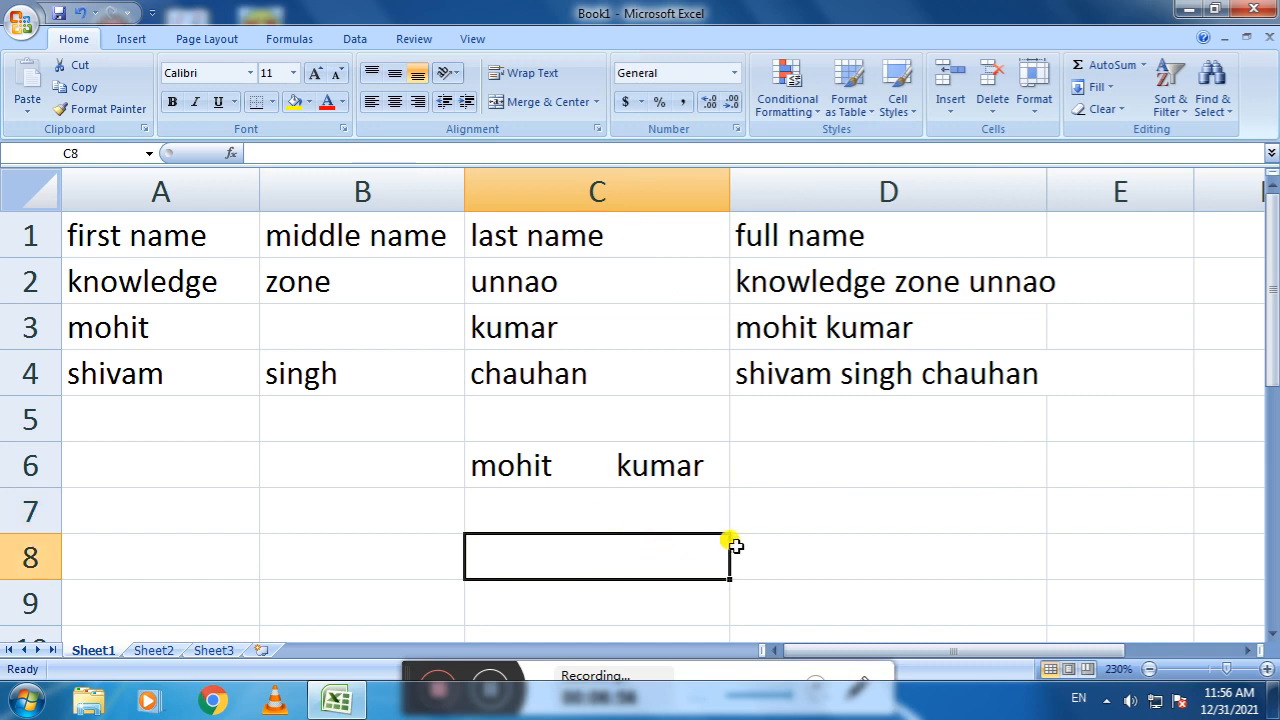
click(826, 507)
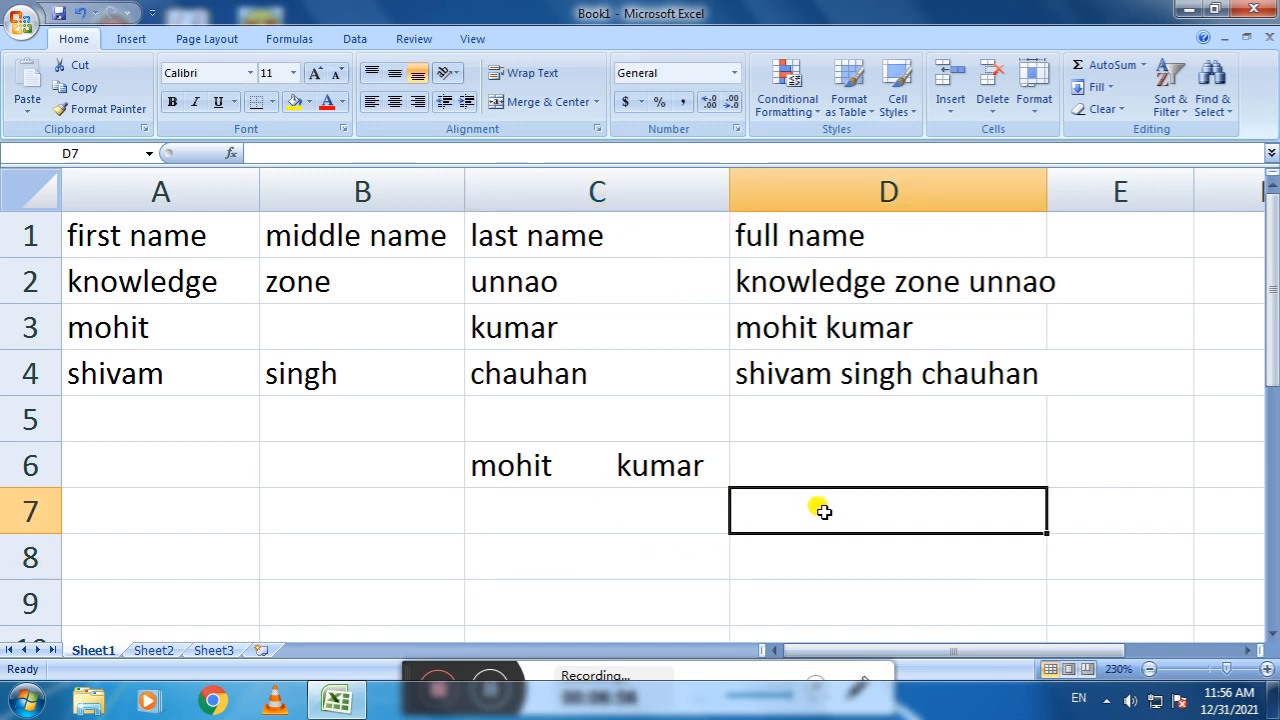
Step: Enter =TRIM(C6) in D7 to show the name with single spaces
text(=trim)
key(Tab)
key(Left)
key(Up)
key(Return)
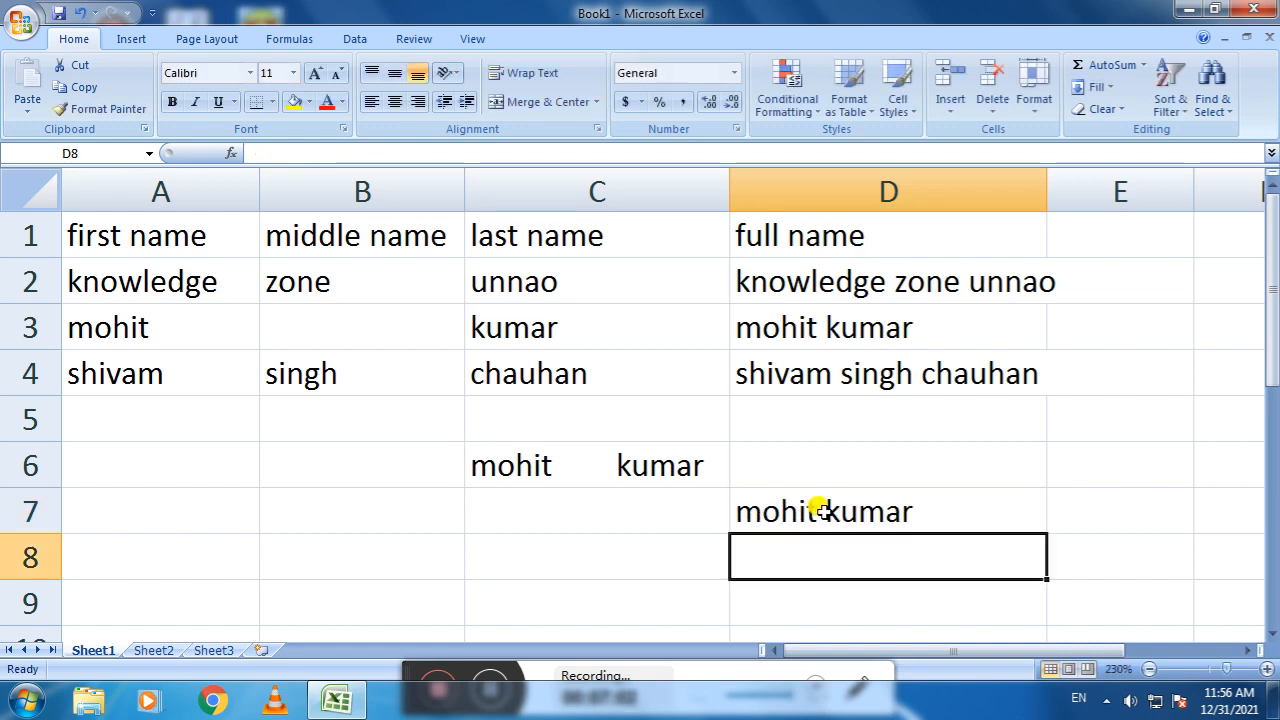
click(820, 510)
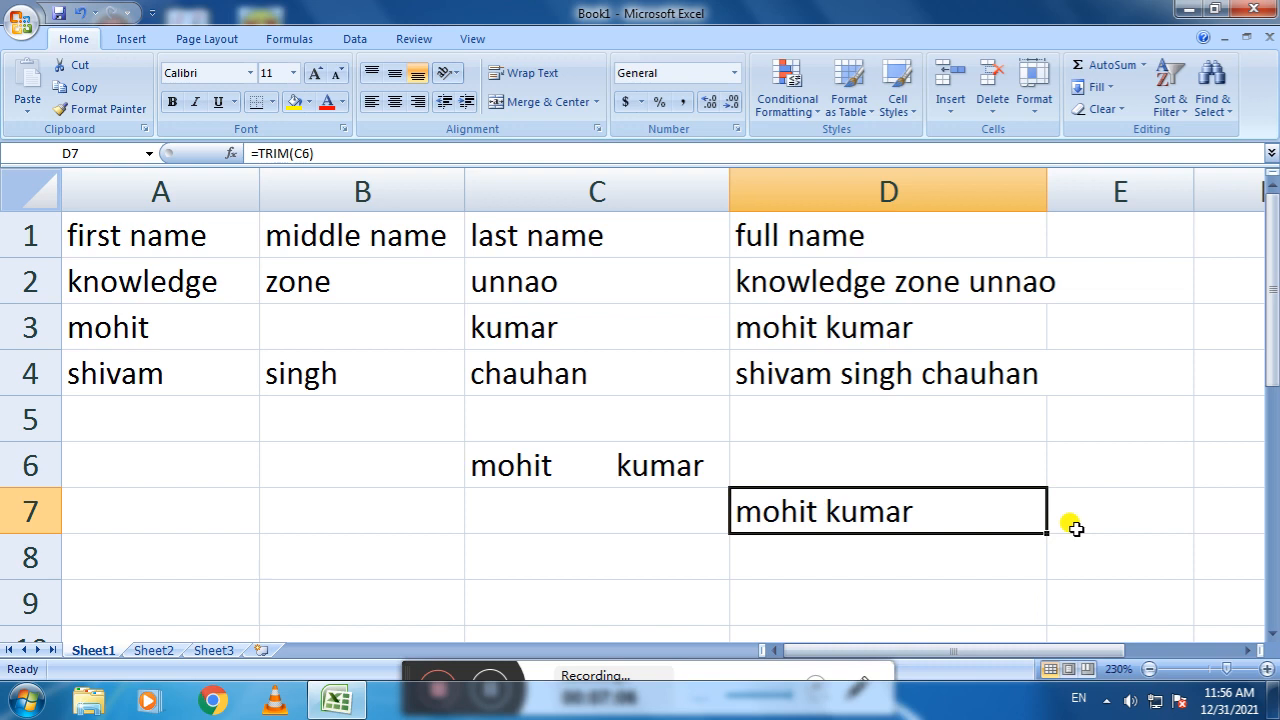
double_click(785, 490)
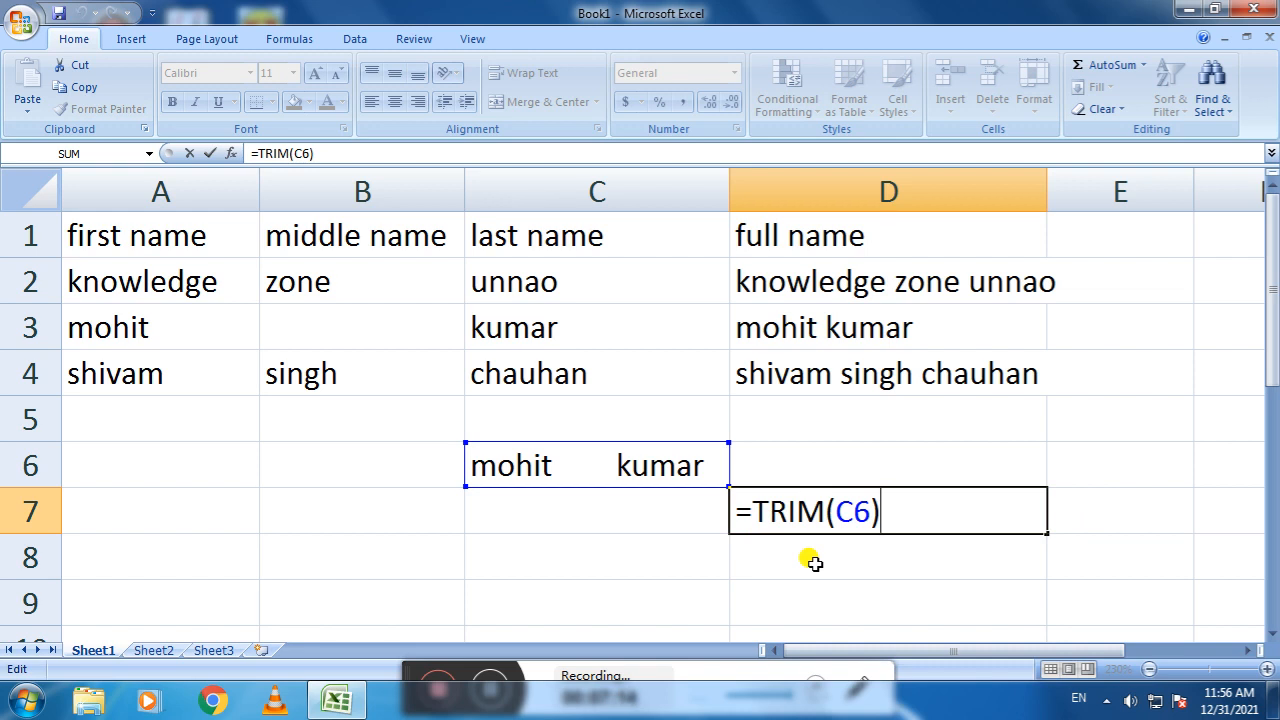
key(Return)
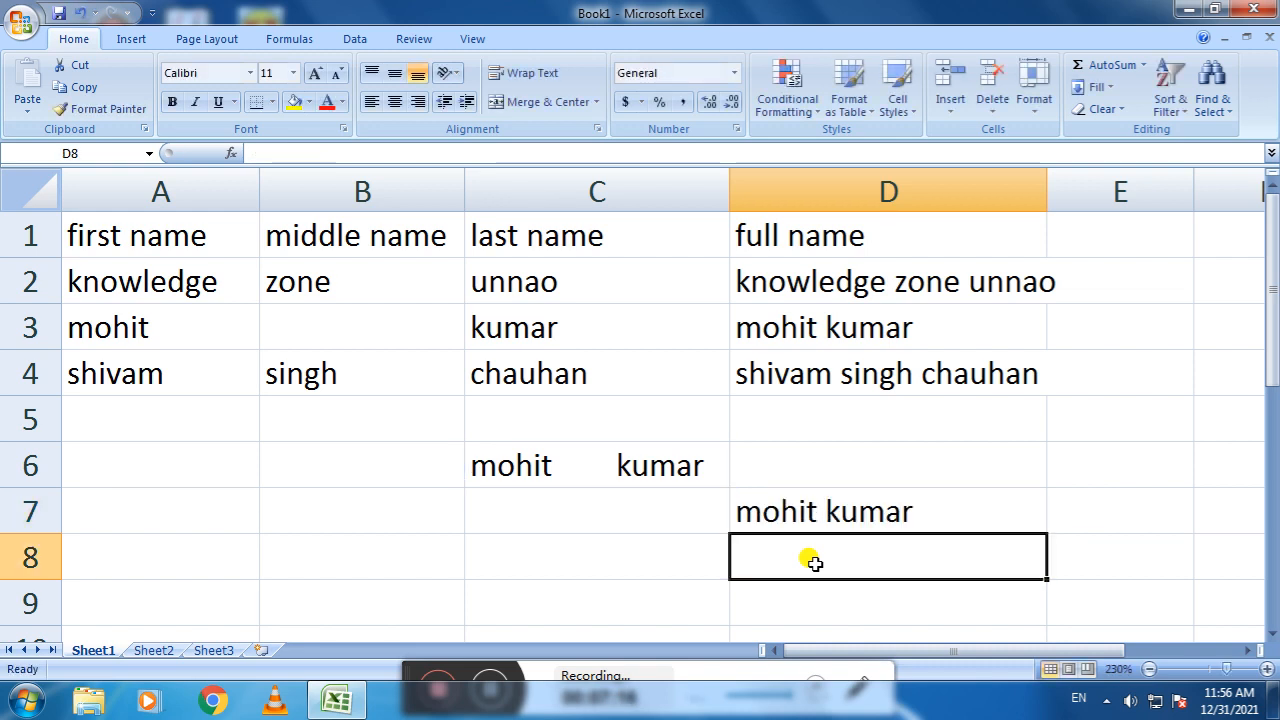
Step: Clear the contents of C6:D7
key(Up)
key(Up)
key(Left)
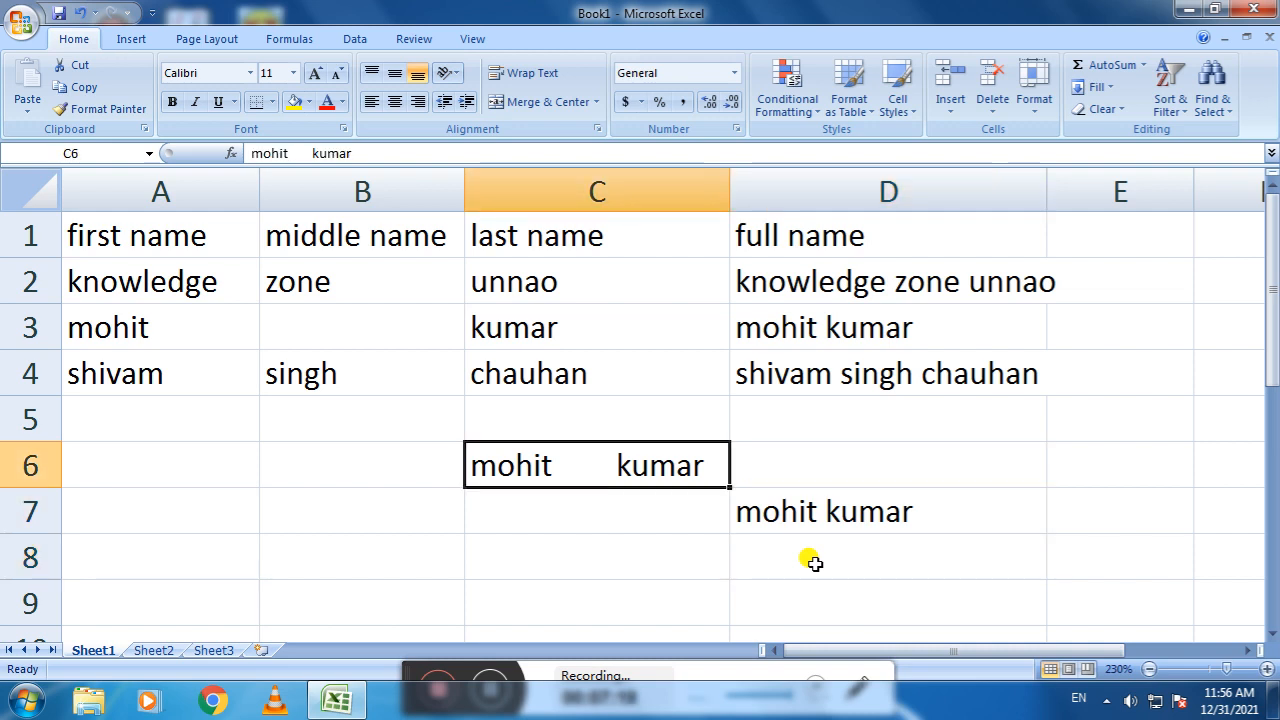
key(shift+Right)
key(shift+Down)
key(Delete)
key(Up)
key(Down)
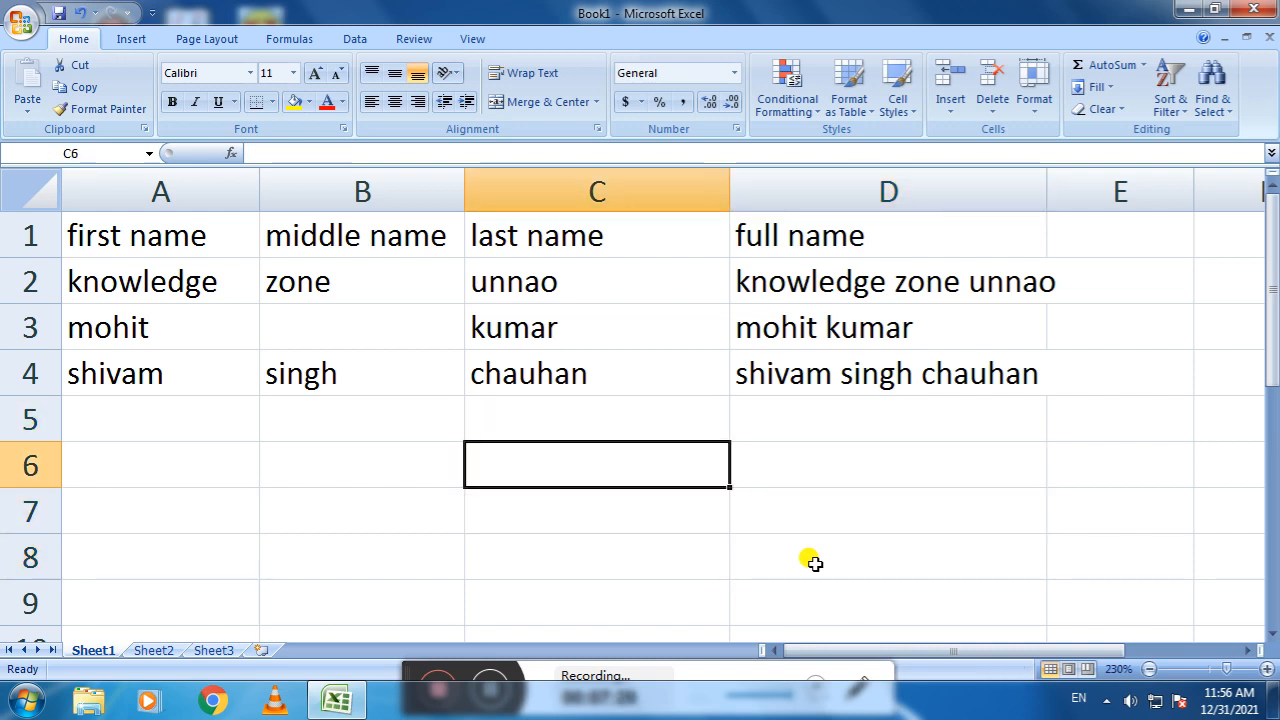
click(488, 686)
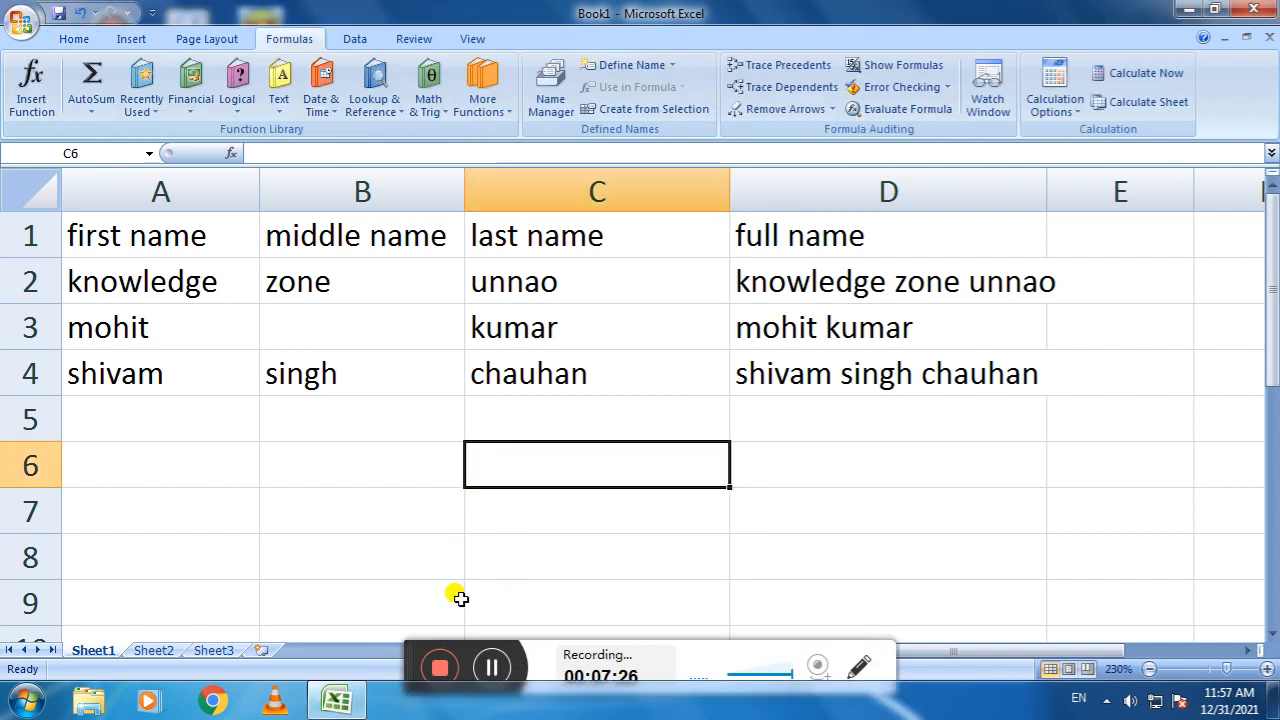
Step: Enter =FIND("o",D2) in C6 to locate the letter o in the full name
drag(407, 656, 410, 665)
double_click(508, 463)
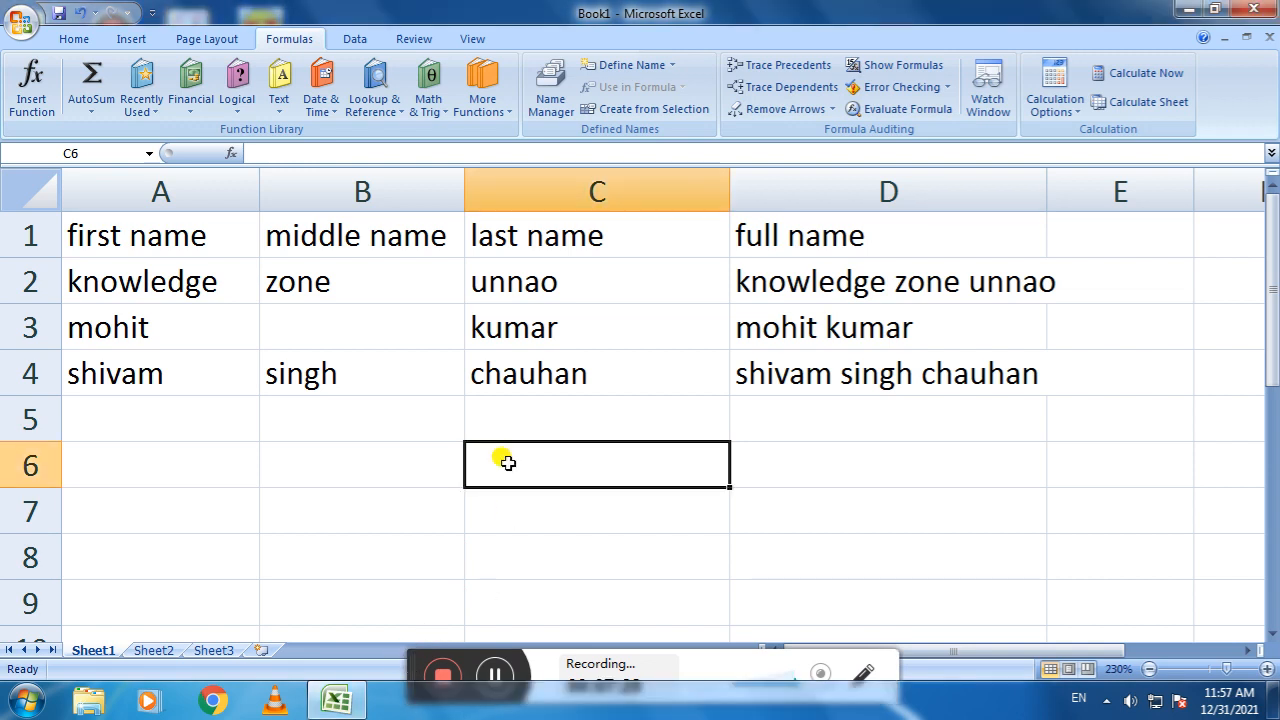
click(564, 544)
click(554, 461)
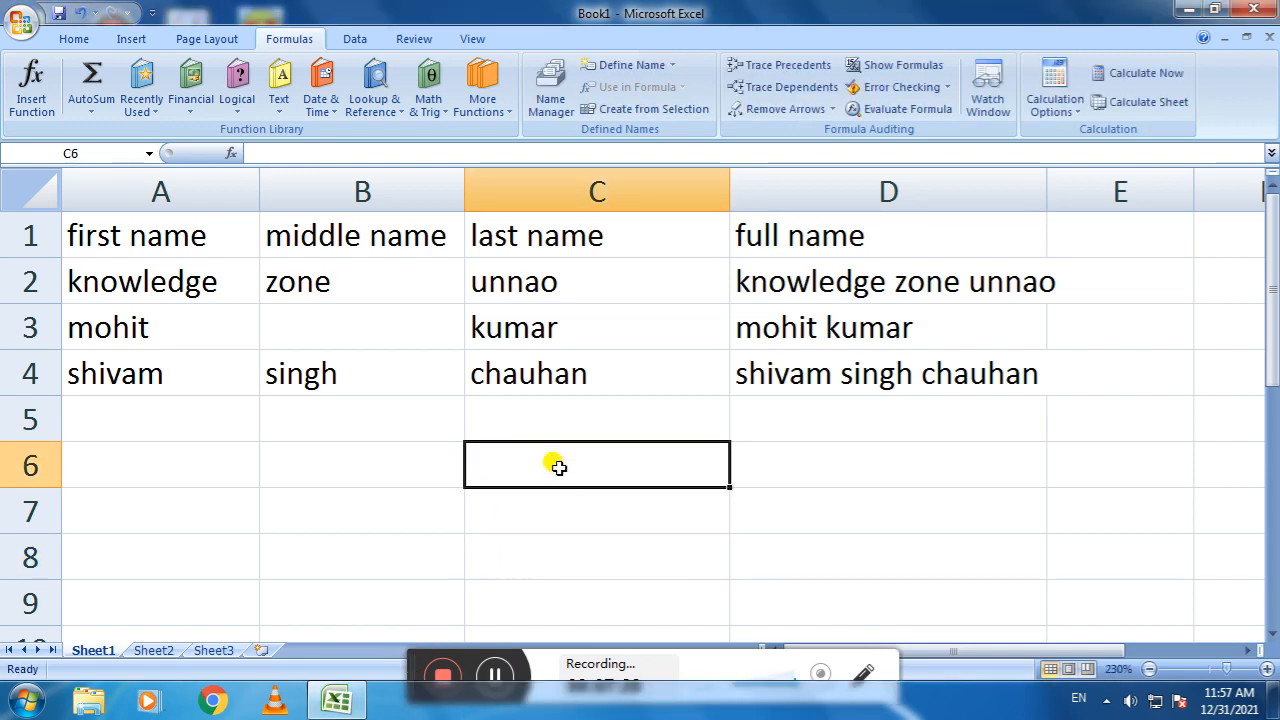
text(=)
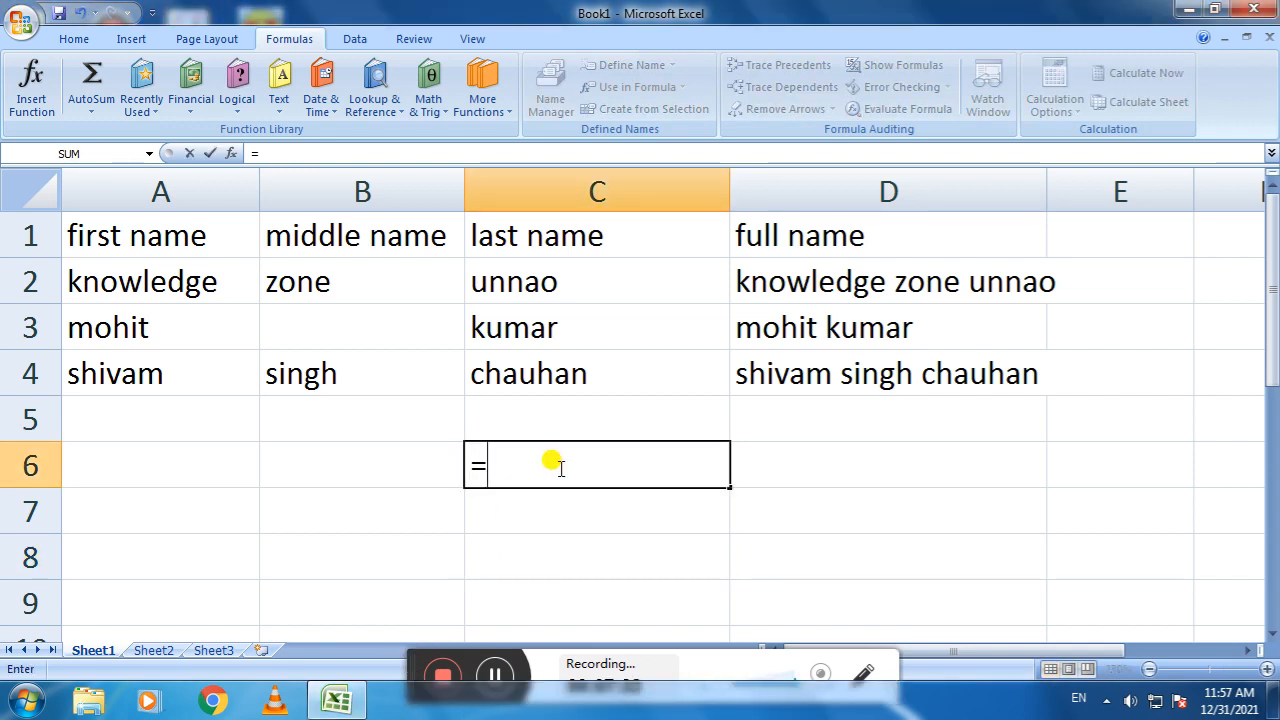
text(find)
key(Tab)
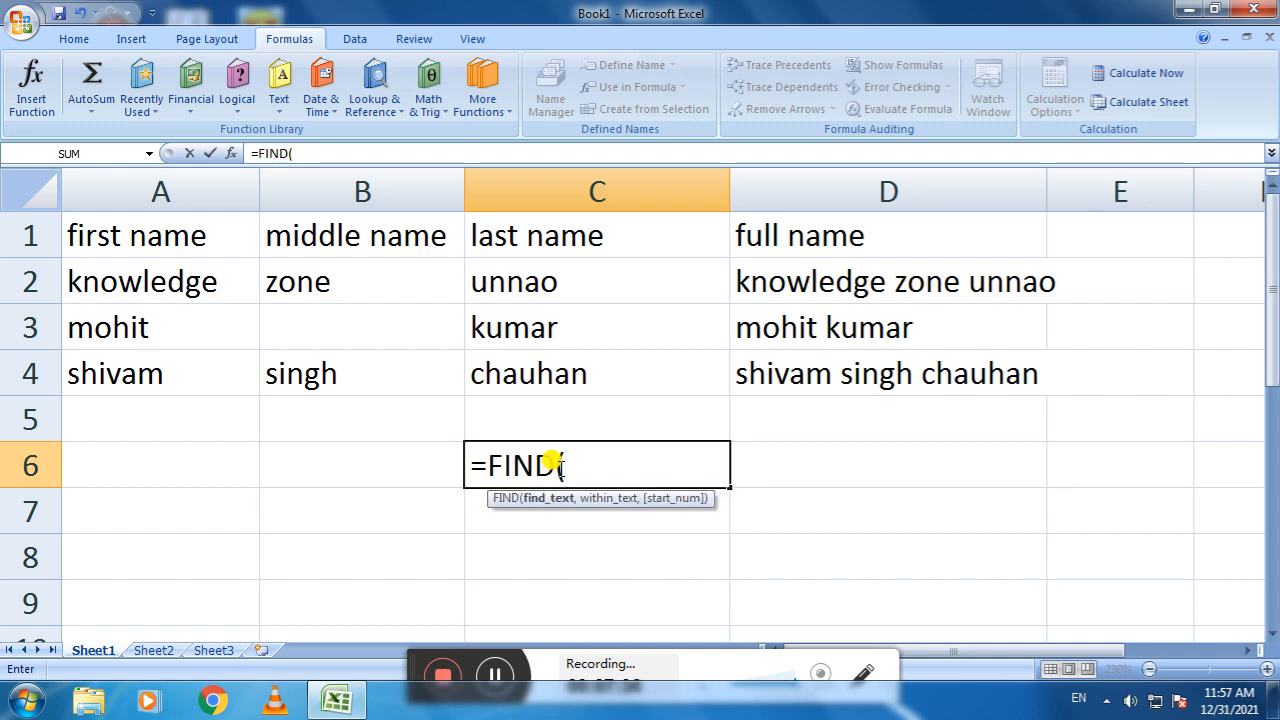
text(")
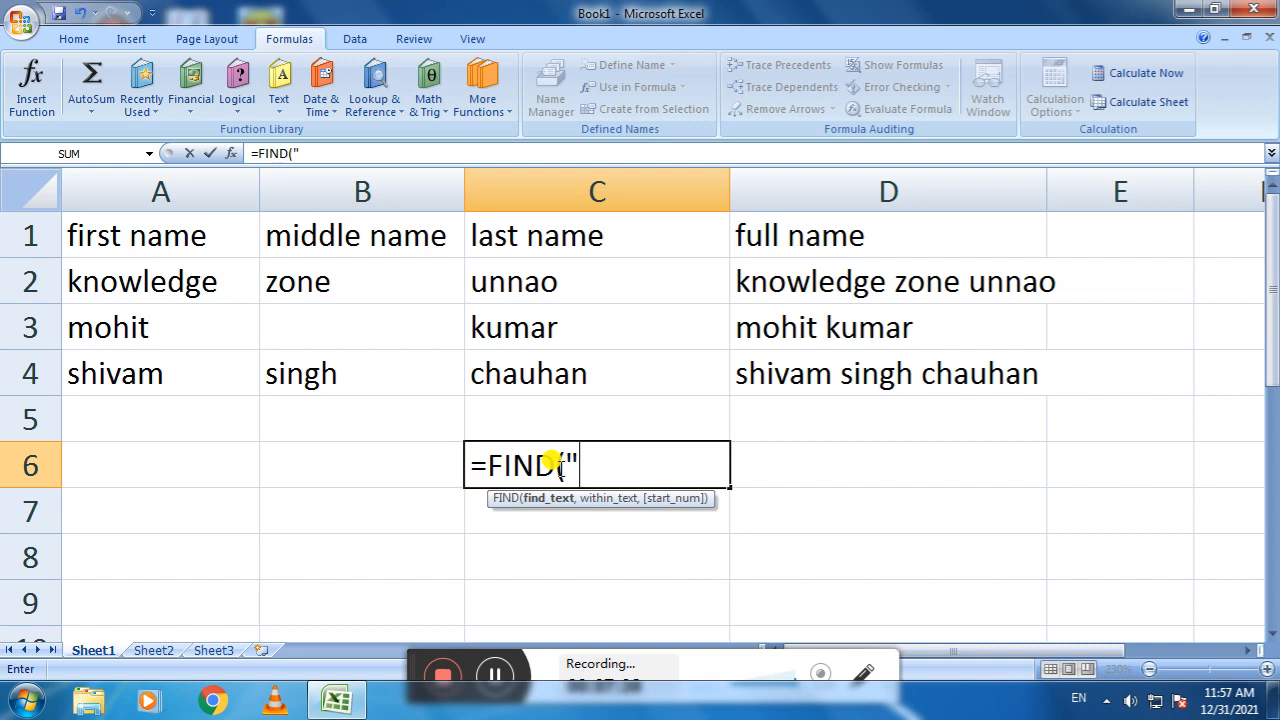
text(o)
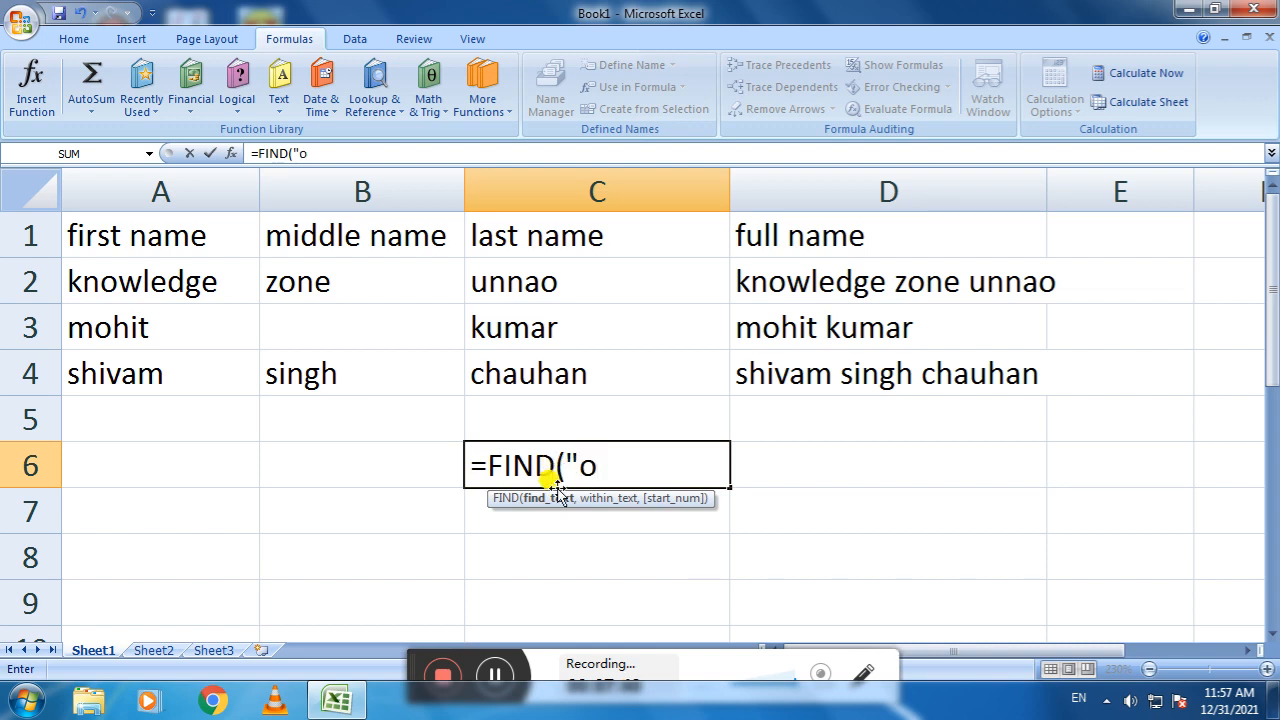
text(",)
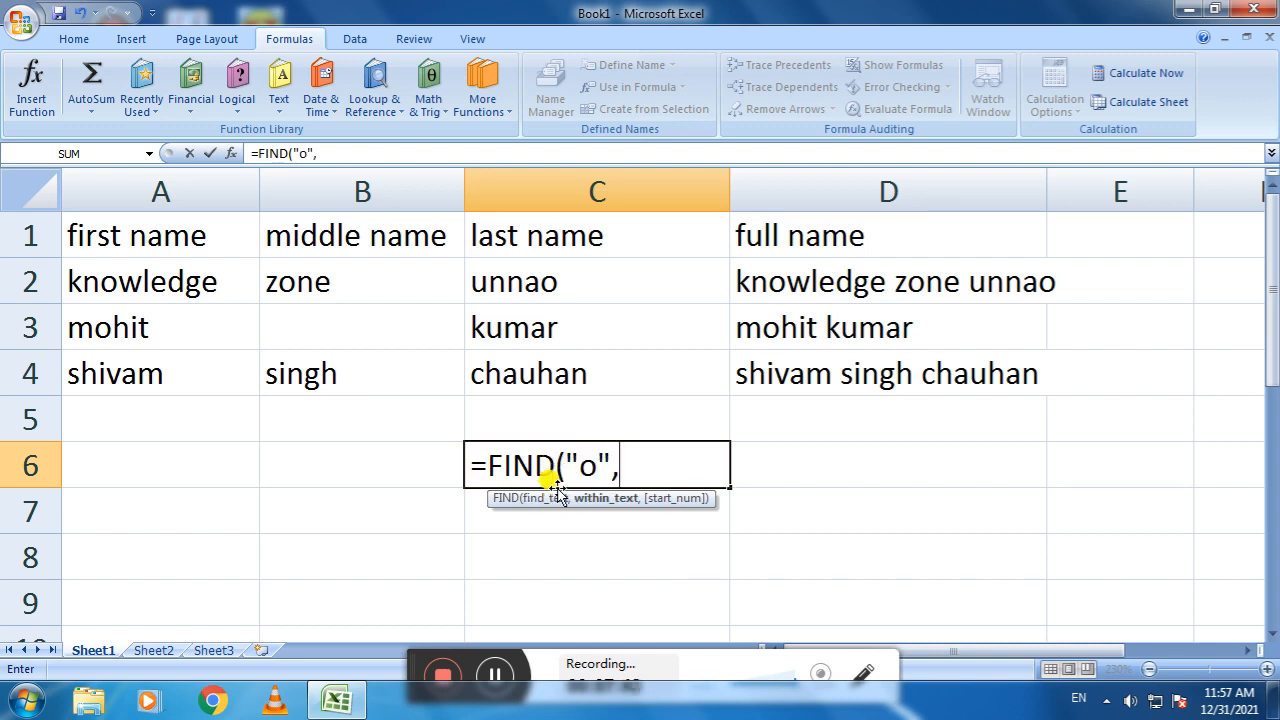
click(790, 289)
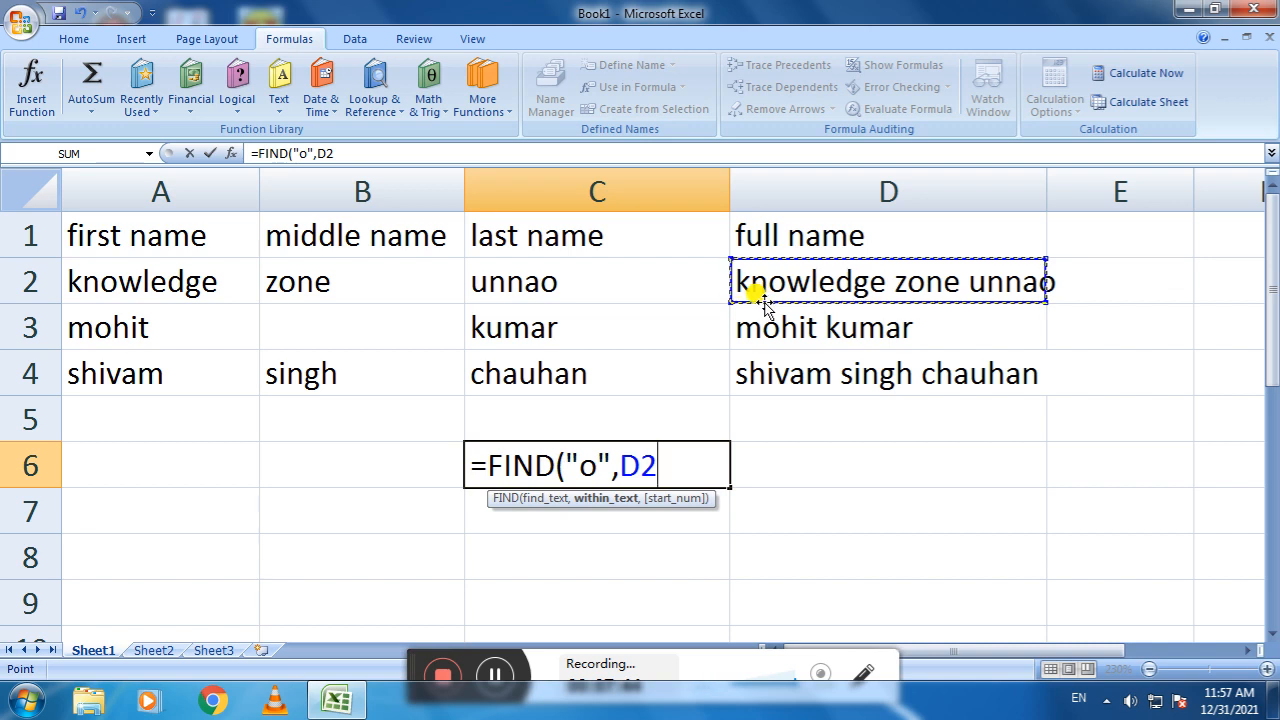
text())
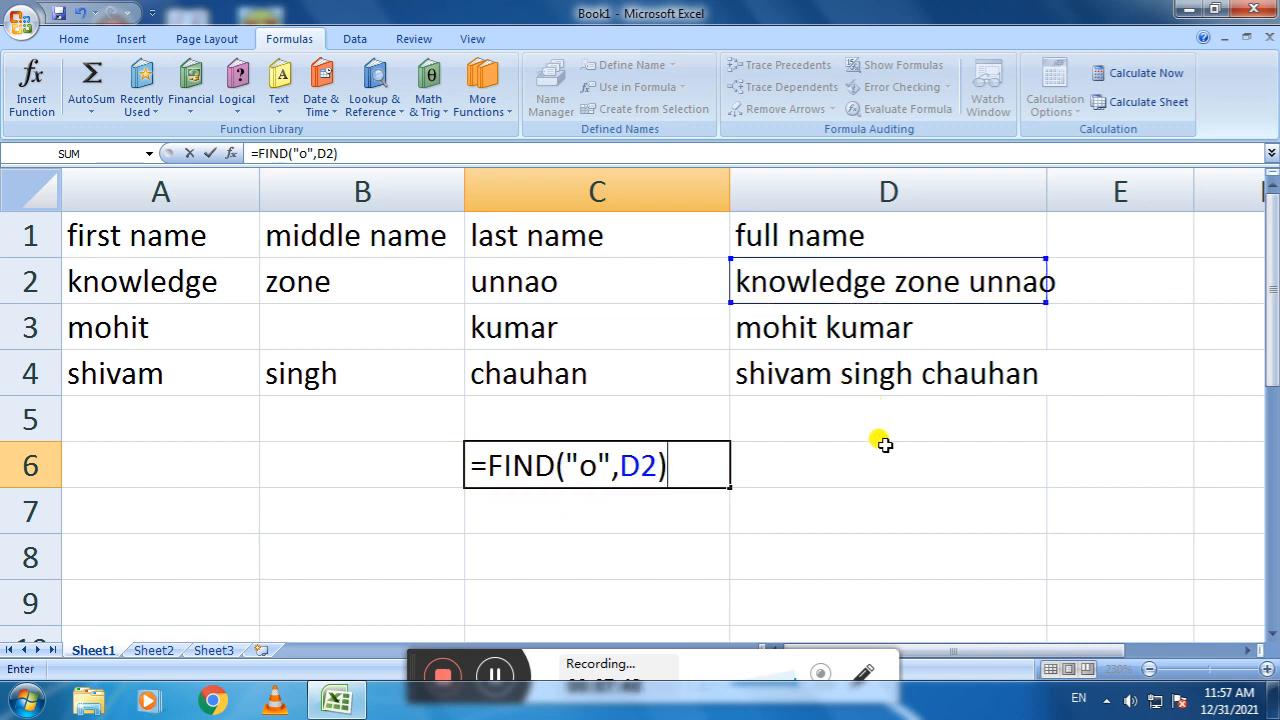
key(Return)
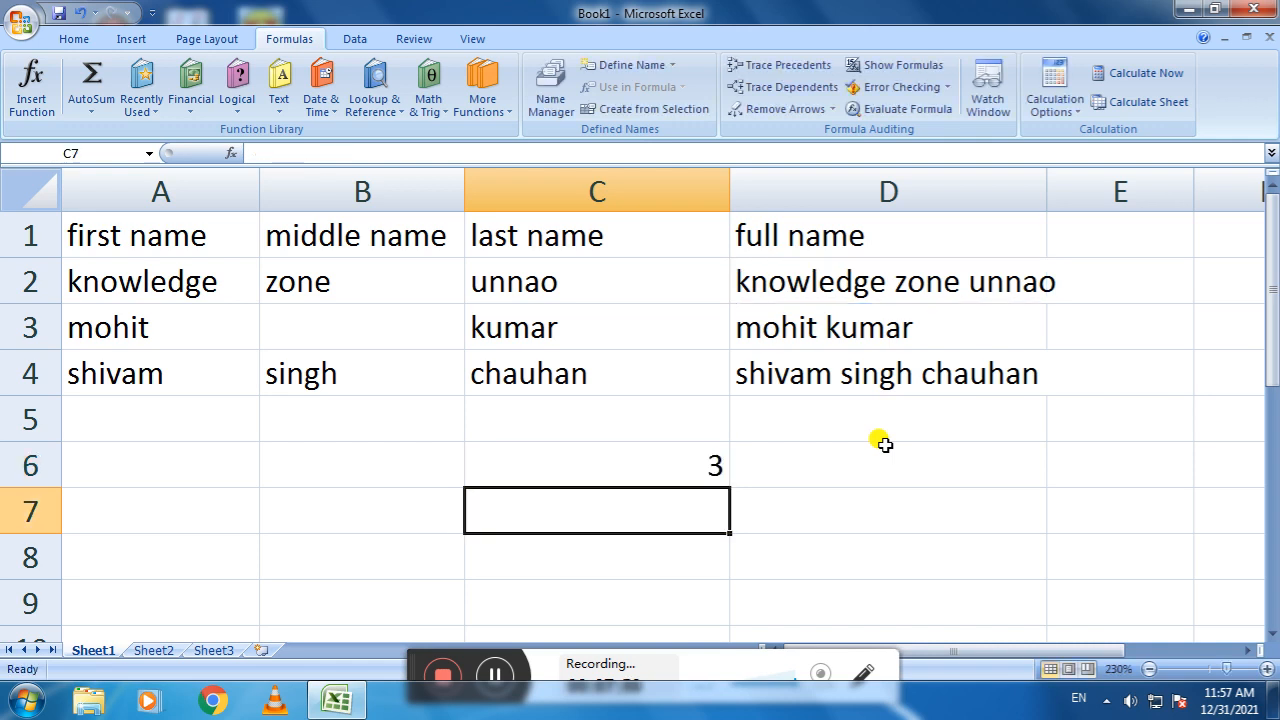
Step: Add start position 4 so C6 reads =FIND("o",D2,4) and returns 12
click(683, 466)
double_click(686, 459)
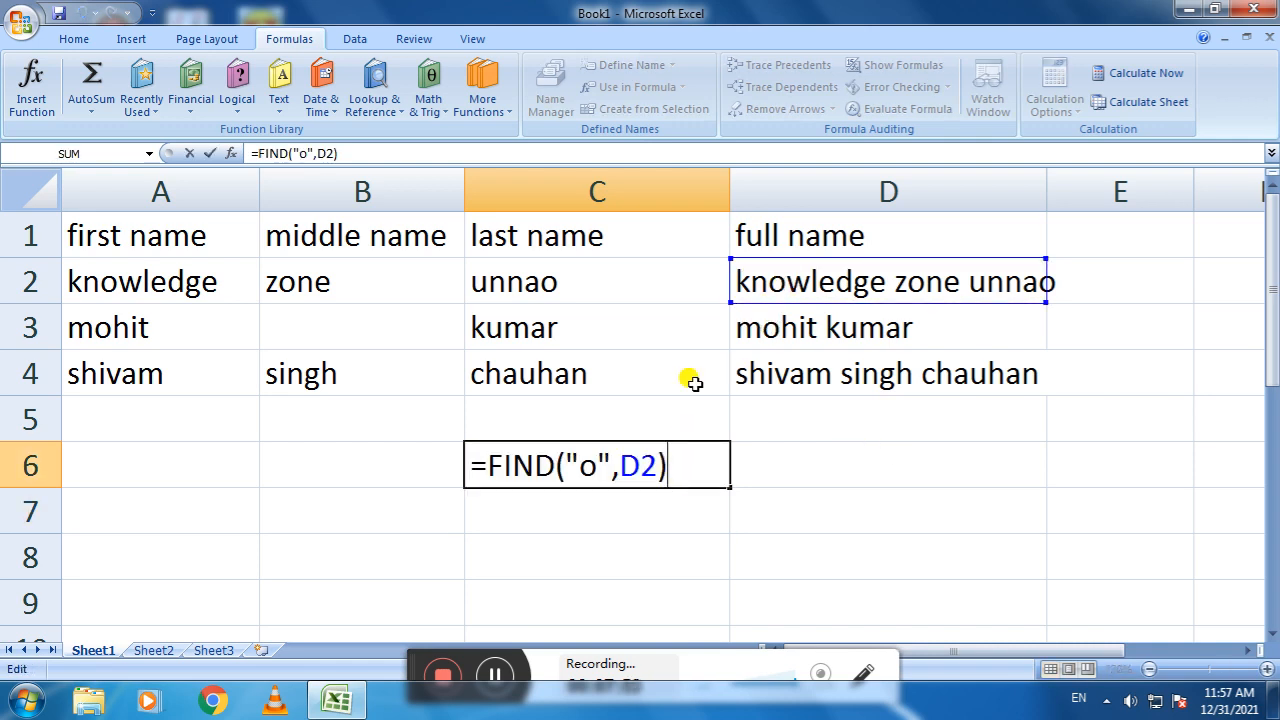
click(656, 464)
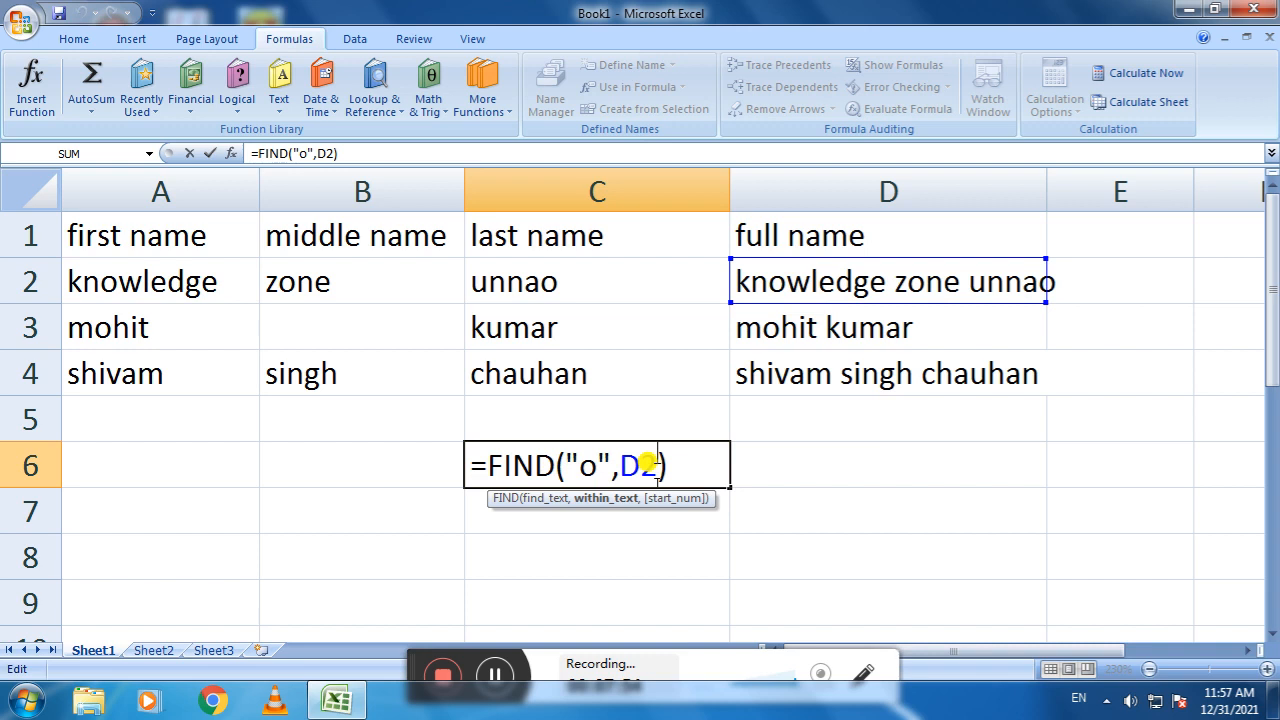
text(,)
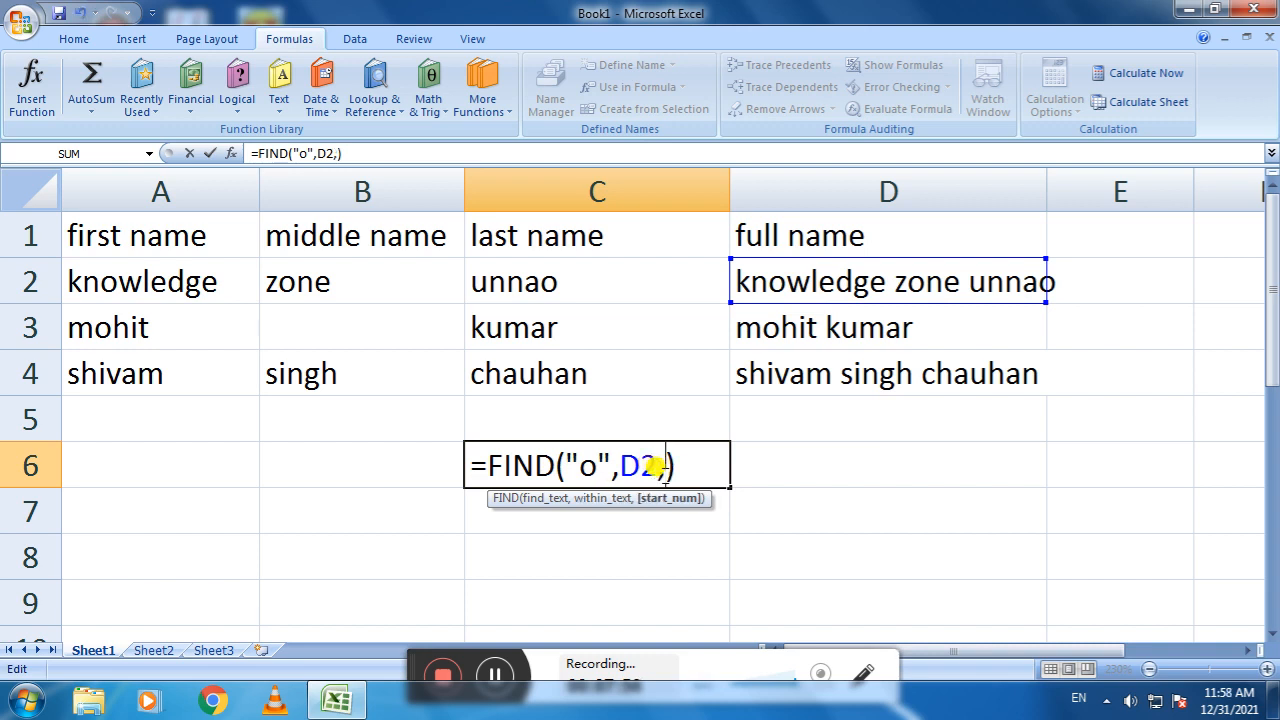
text(4)
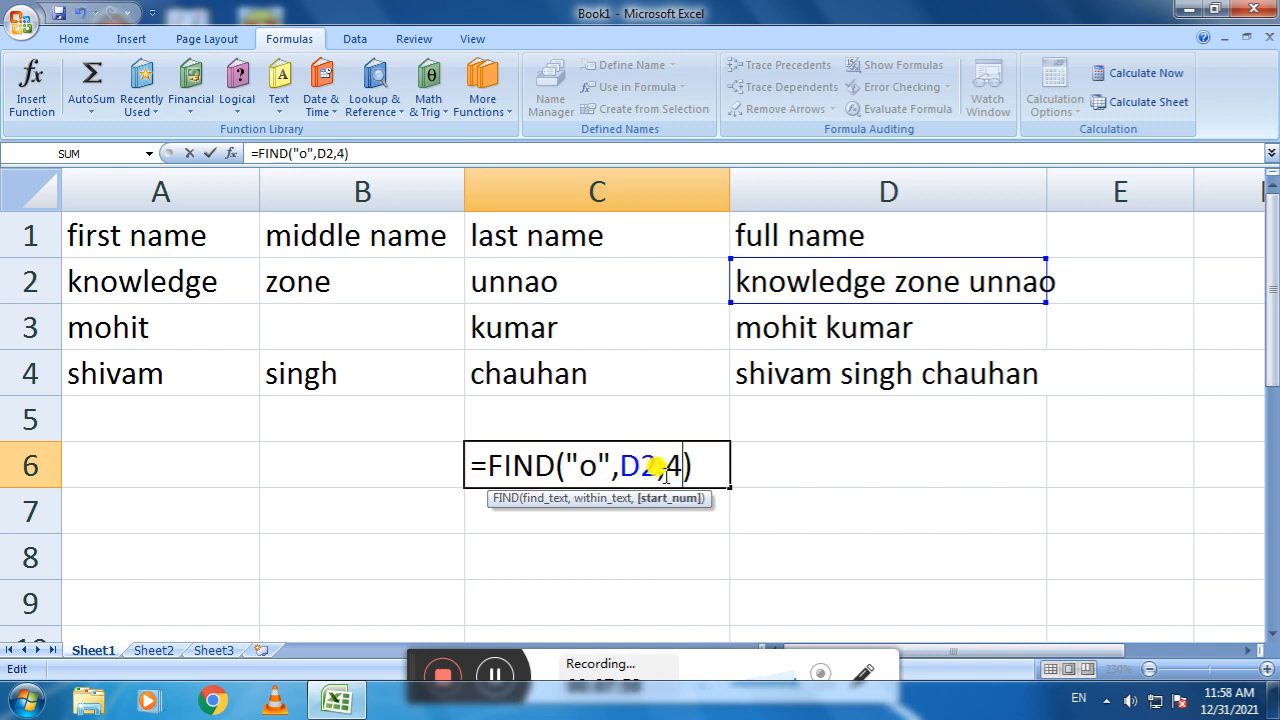
key(Return)
click(664, 470)
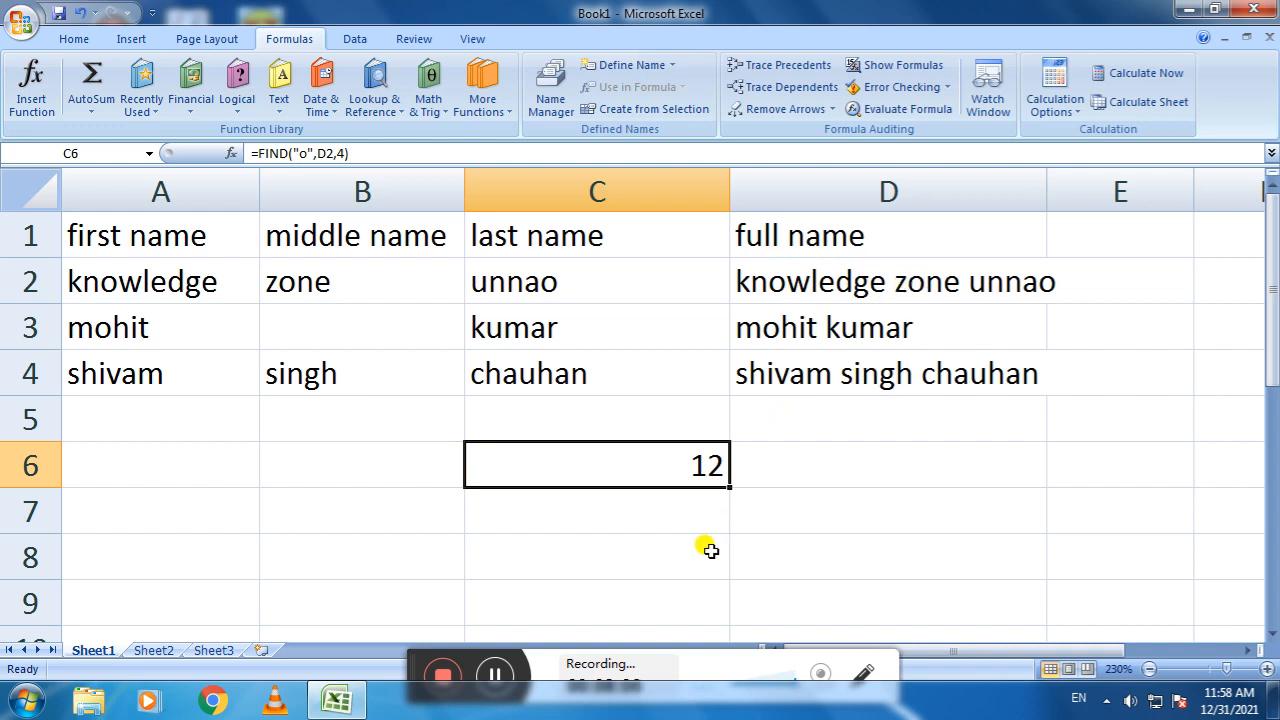
double_click(665, 475)
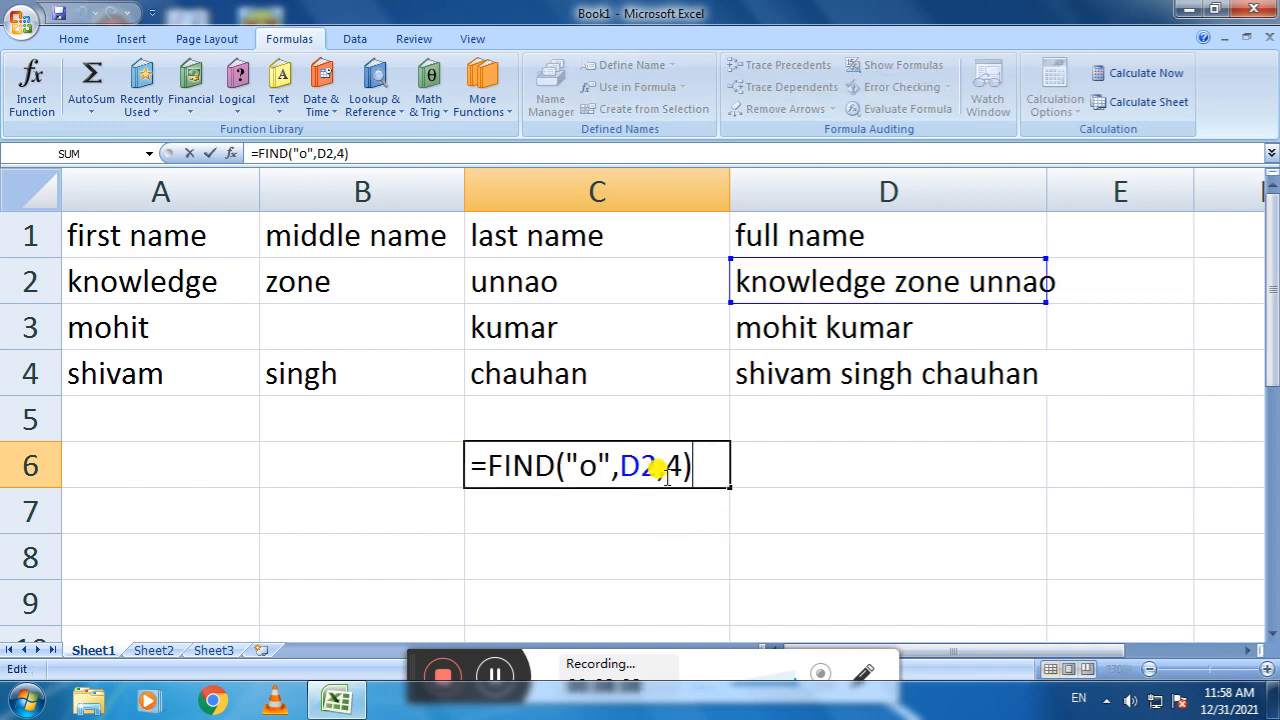
key(Return)
click(632, 472)
click(625, 511)
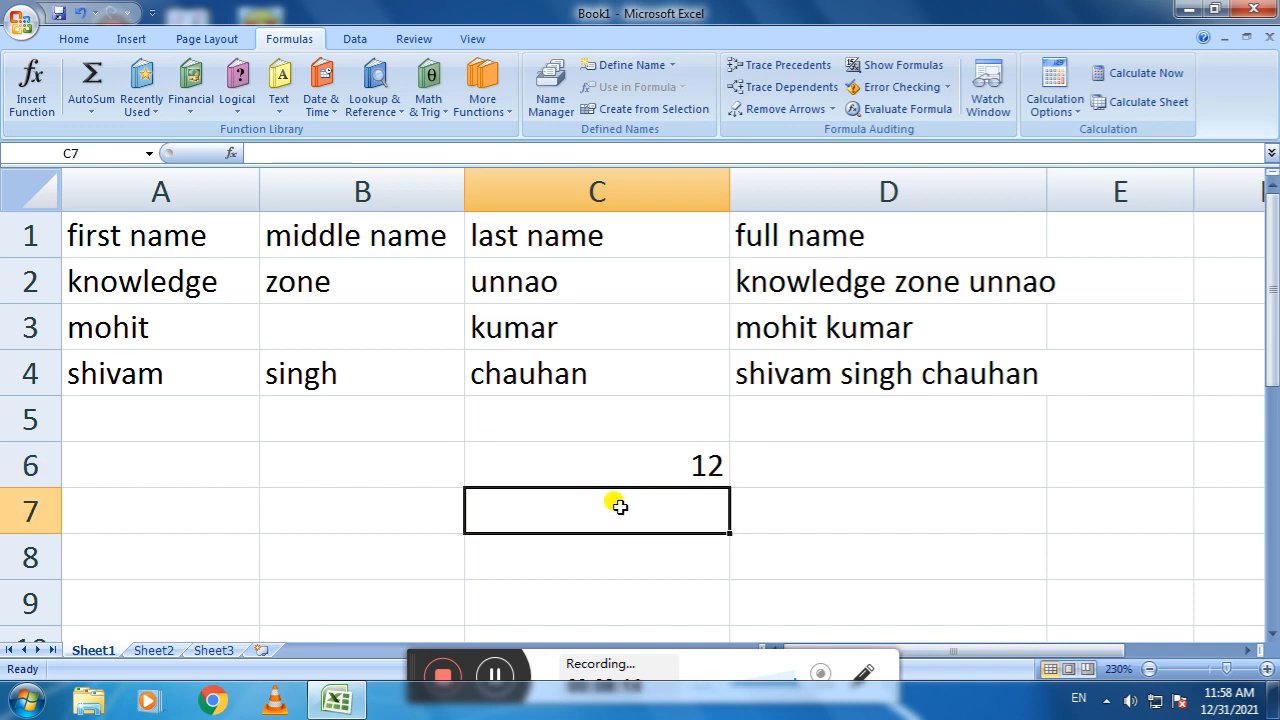
click(664, 468)
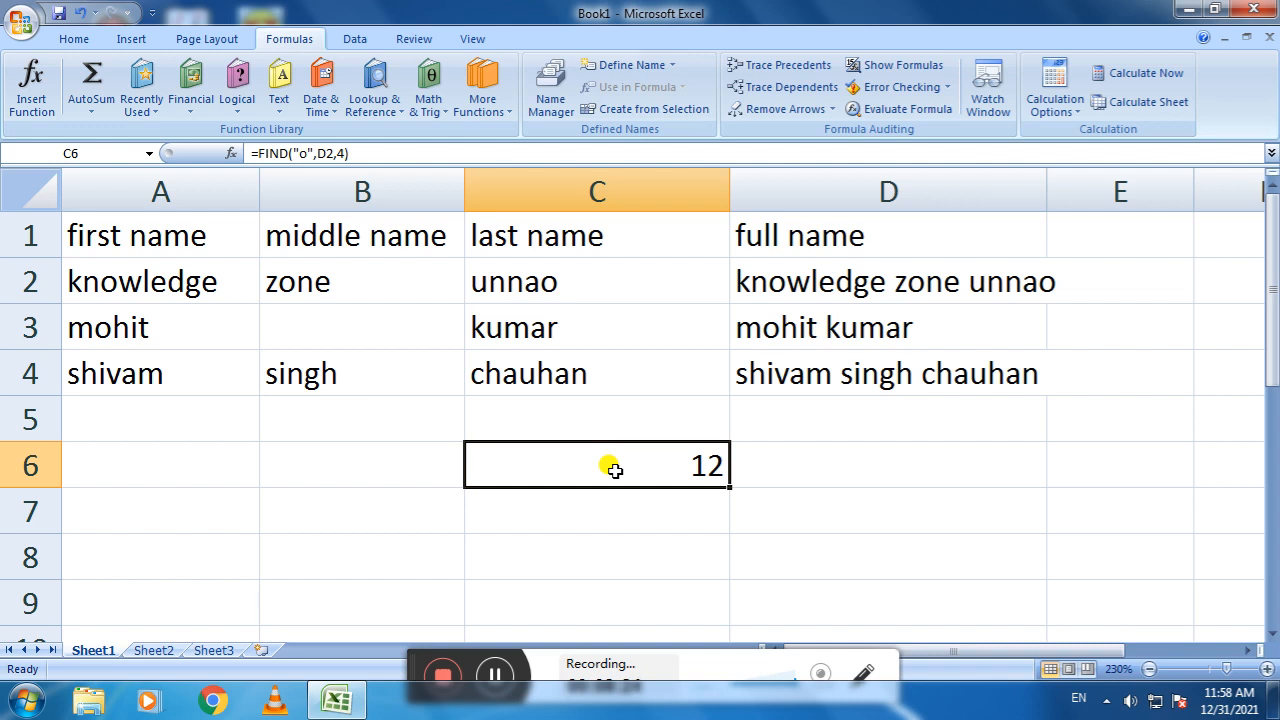
Step: Clear C6 and enter the letters A and a in B7 and B8
key(Delete)
key(Return)
click(614, 470)
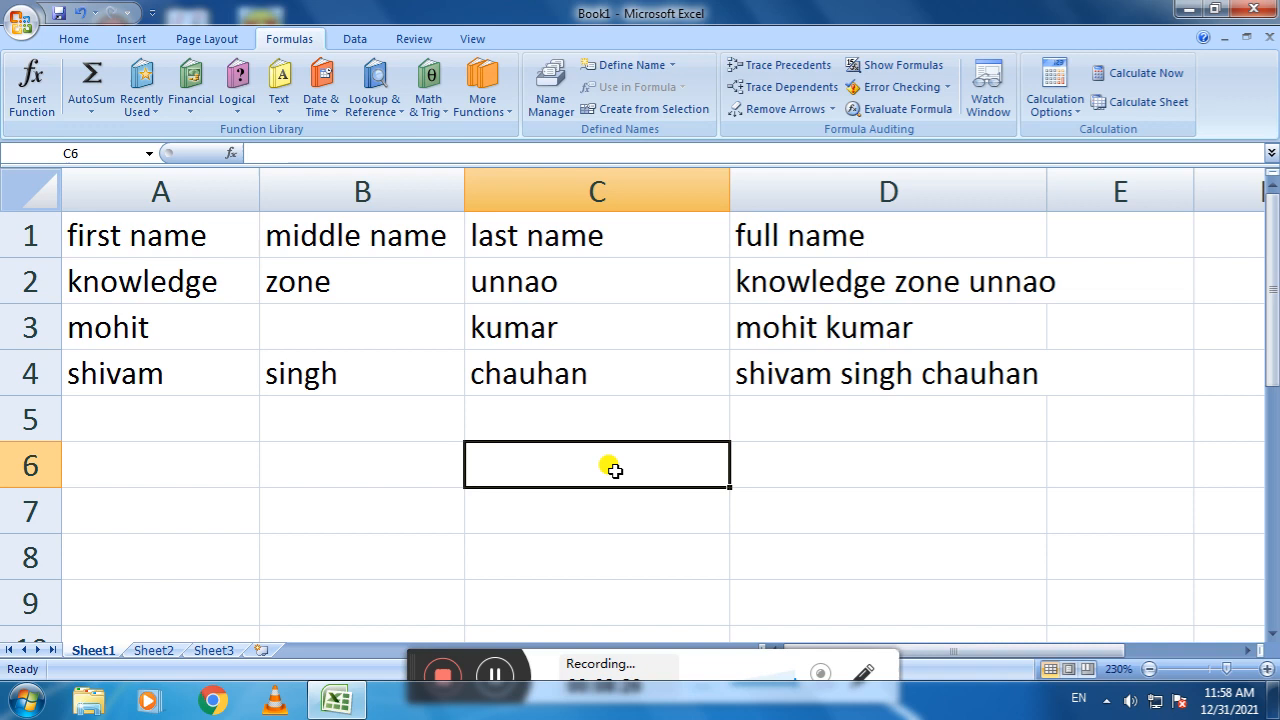
key(Down)
key(Down)
key(Left)
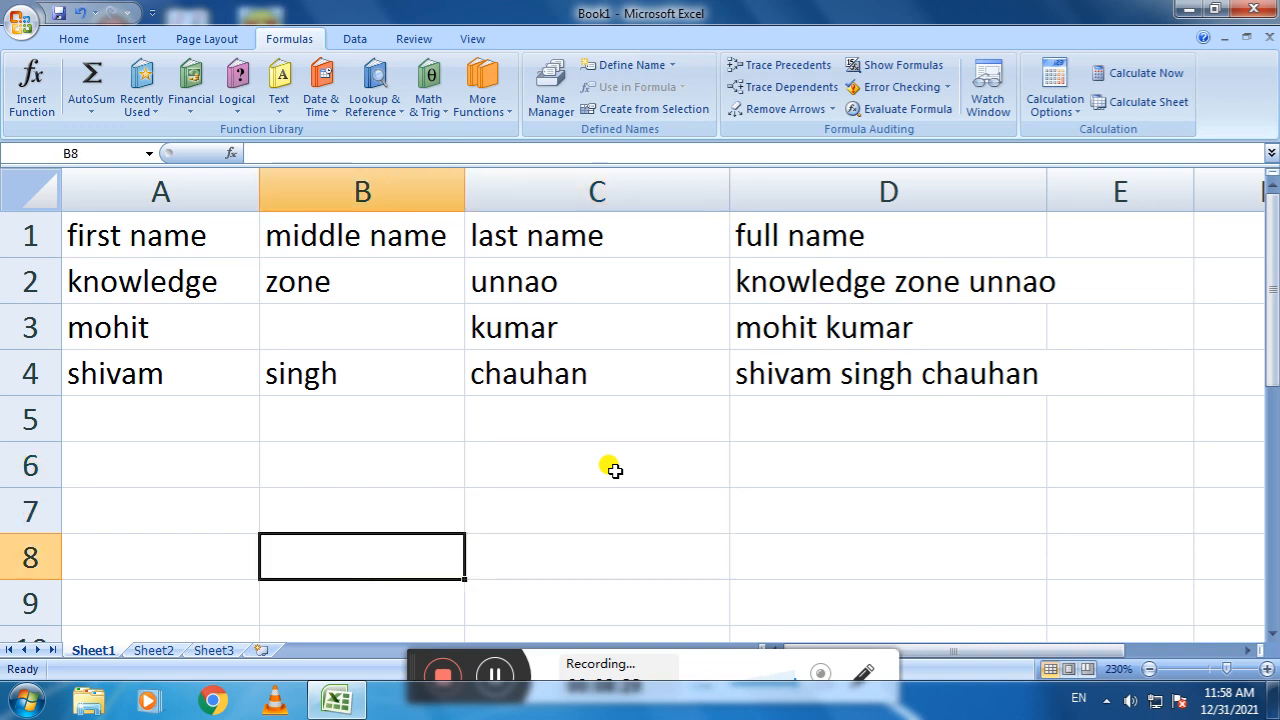
text(a)
key(Return)
key(Up)
key(Up)
text(A)
key(Tab)
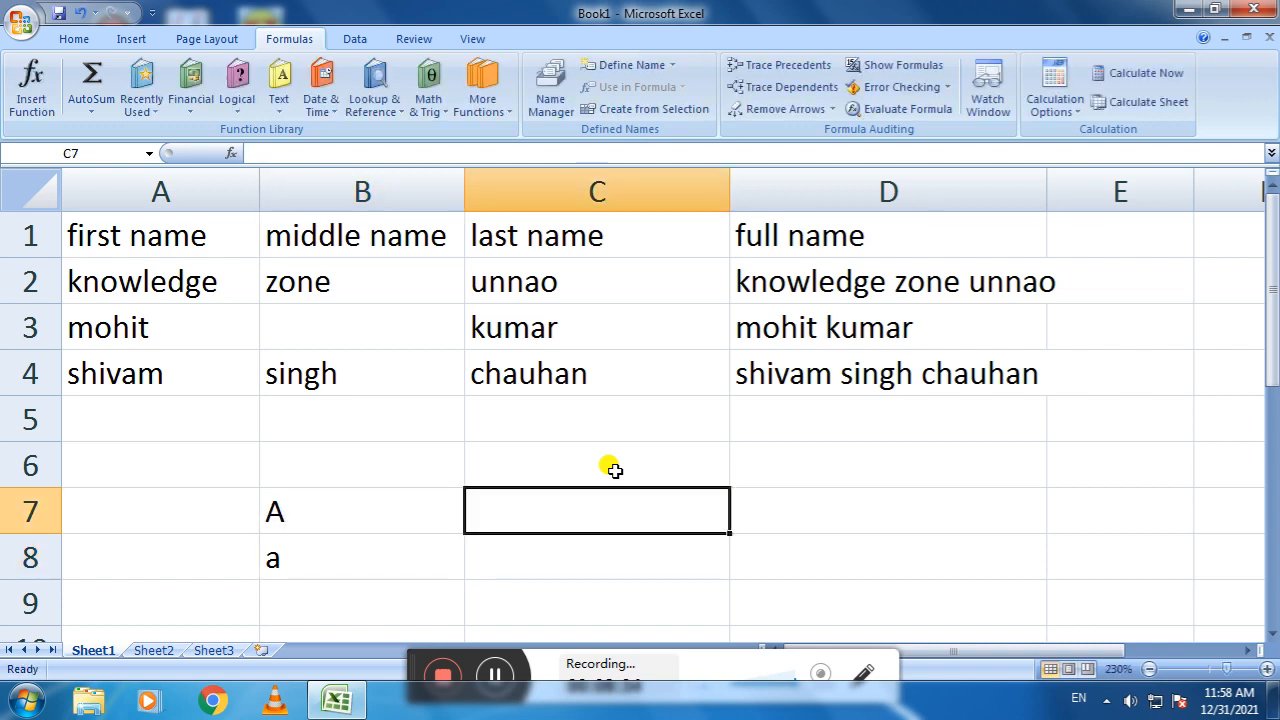
Step: Enter =CODE(B7) and =CODE(B8) in C7 and C8
text(=code)
key(Tab)
key(Left)
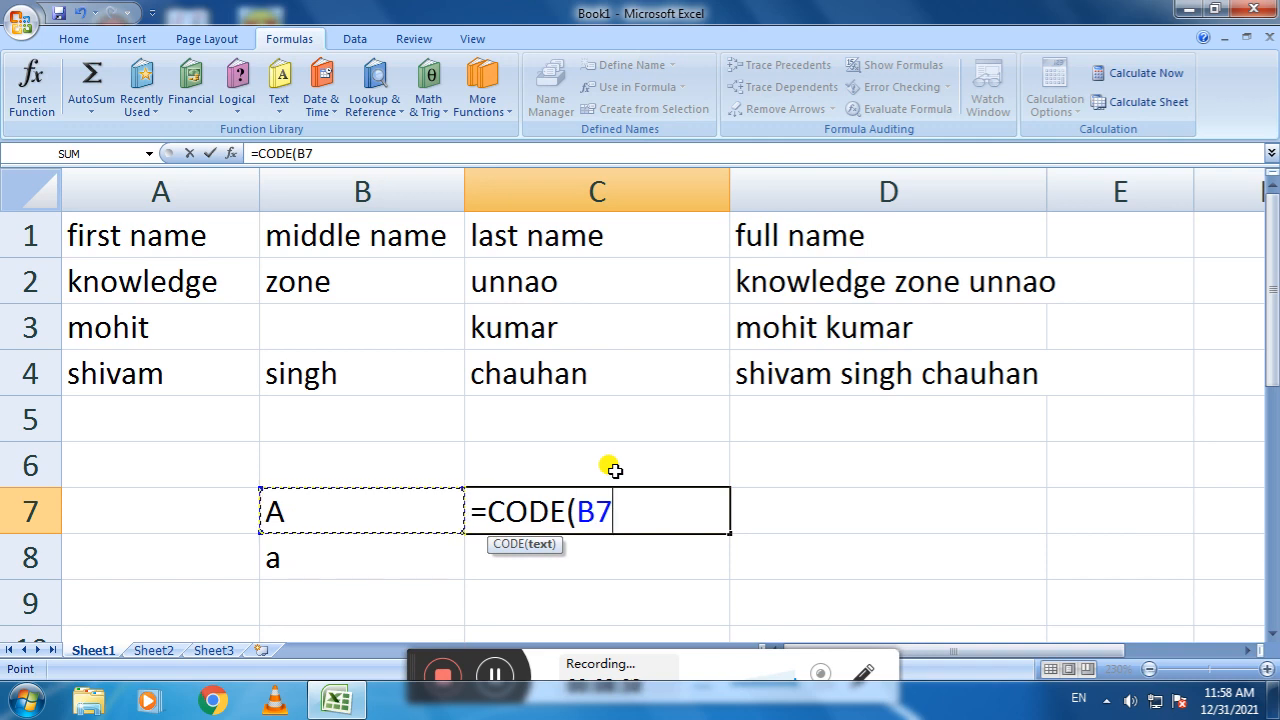
key(Return)
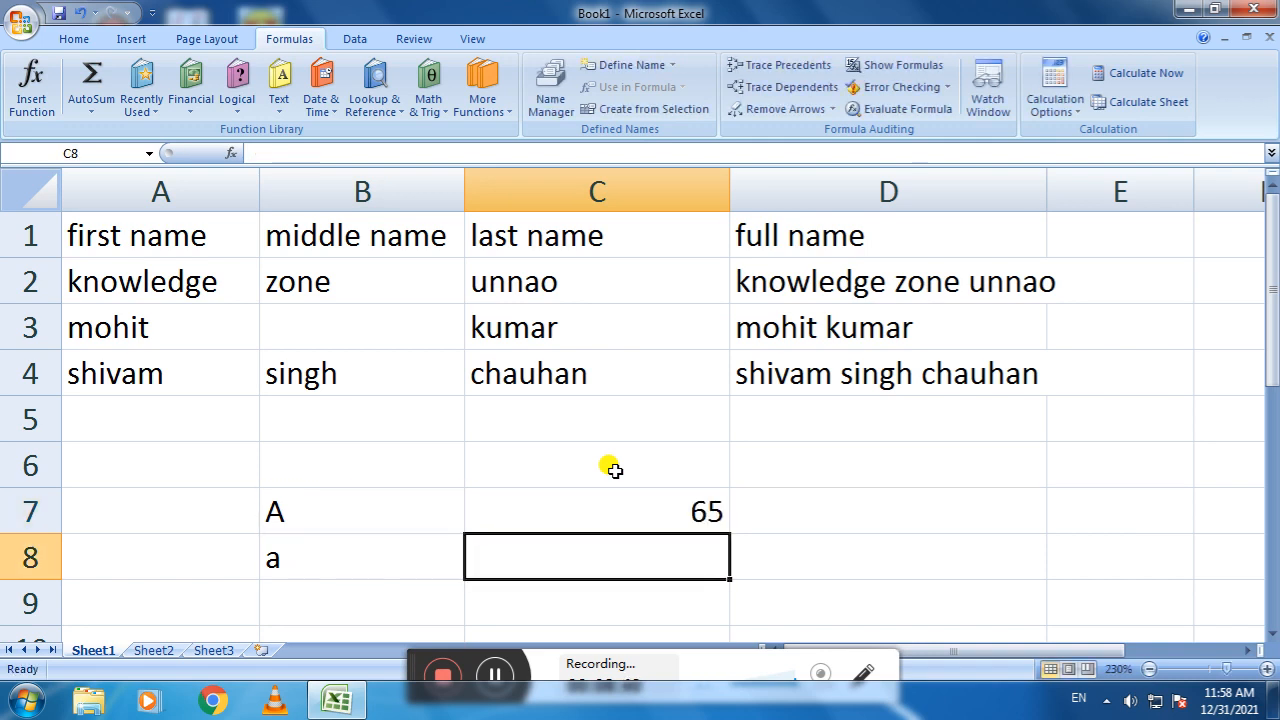
text(=code)
key(Tab)
key(Left)
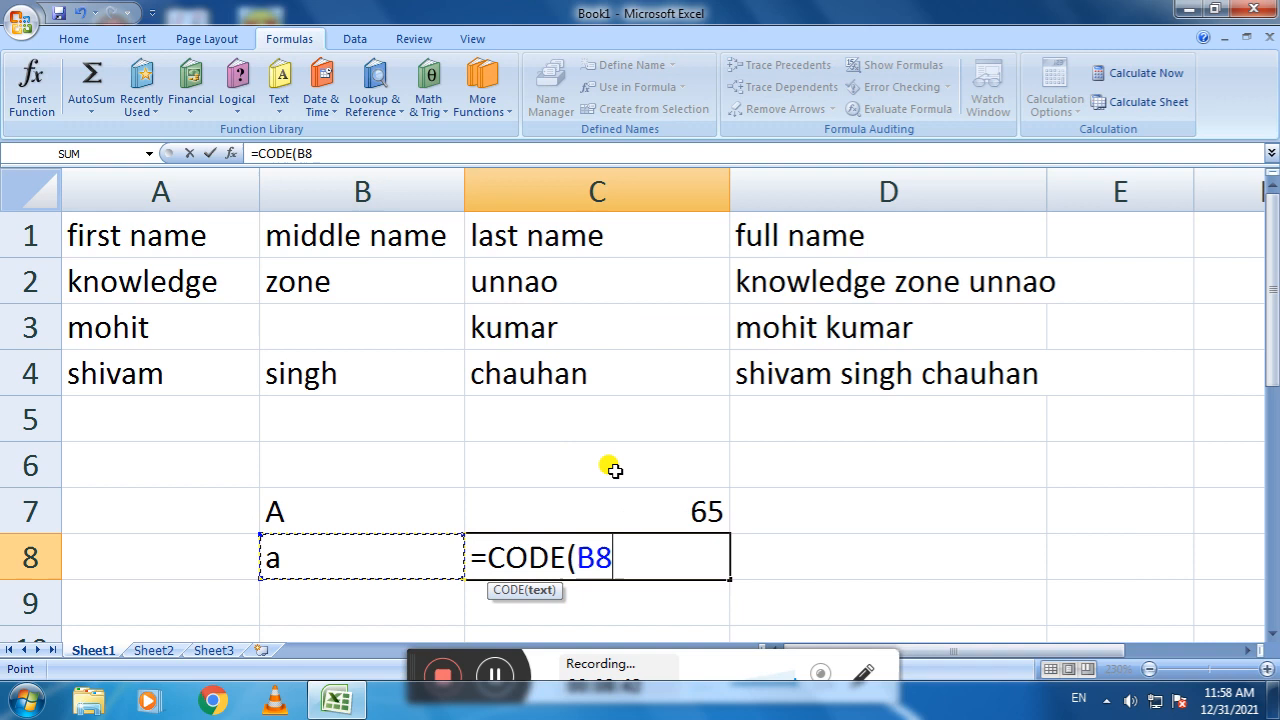
key(Return)
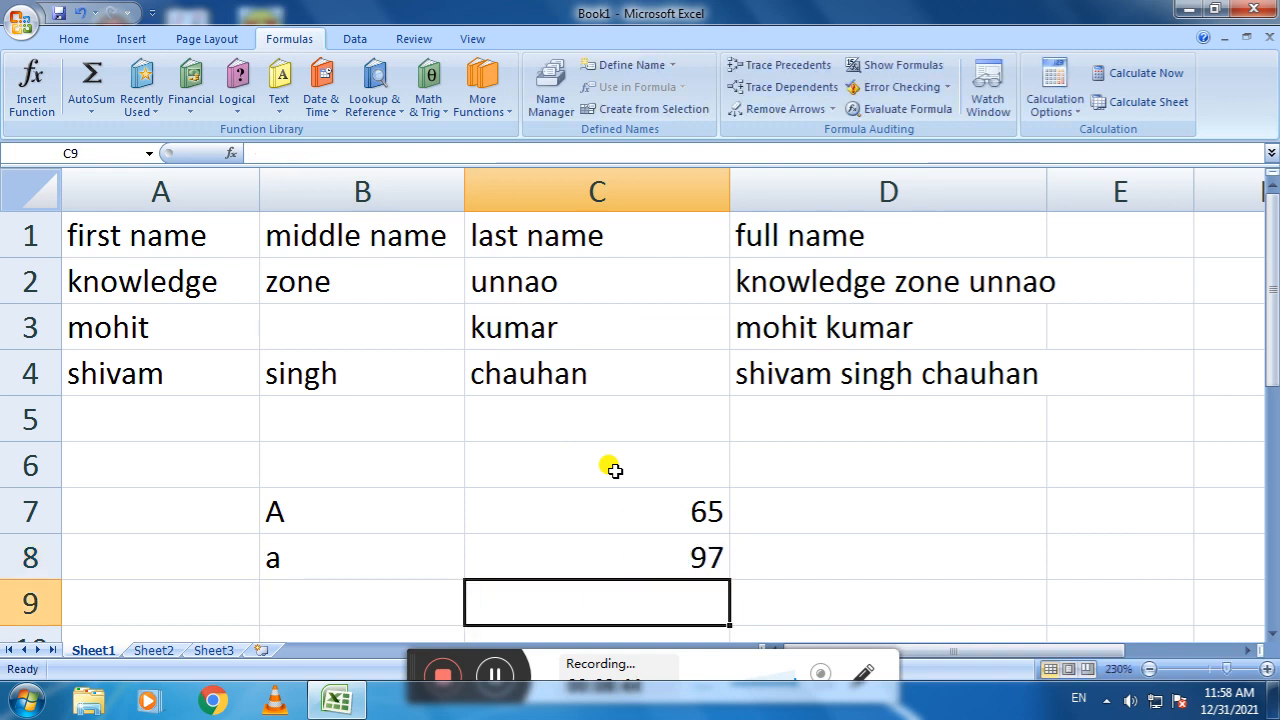
Step: Change the letters to Z and z so the codes show 90 and 122
key(Left)
key(Up)
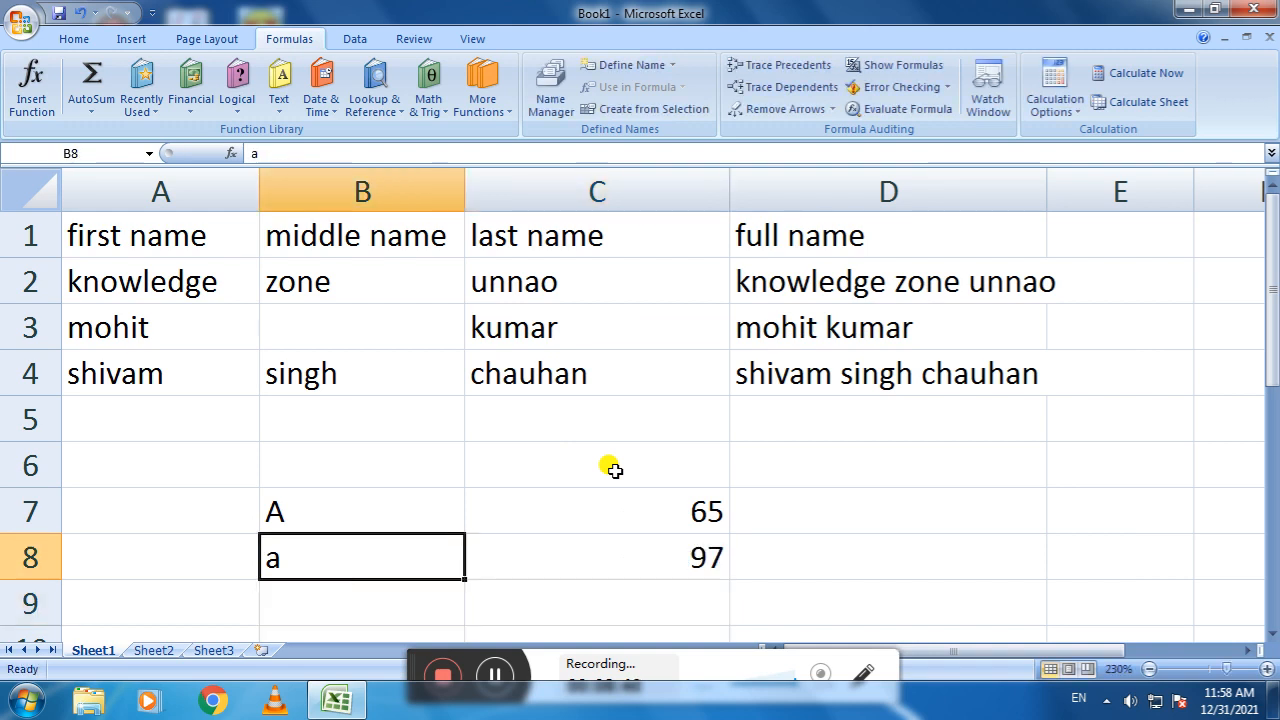
text(z)
key(Return)
key(Up)
key(Up)
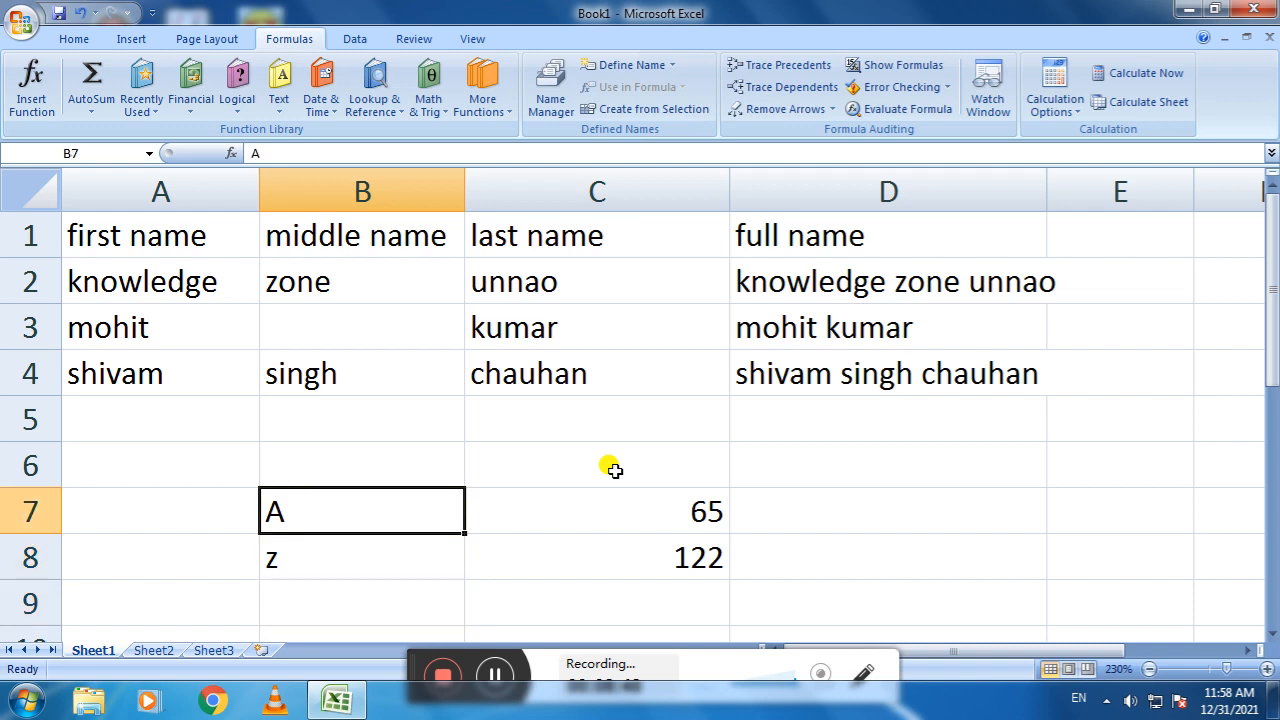
text(Z)
key(Return)
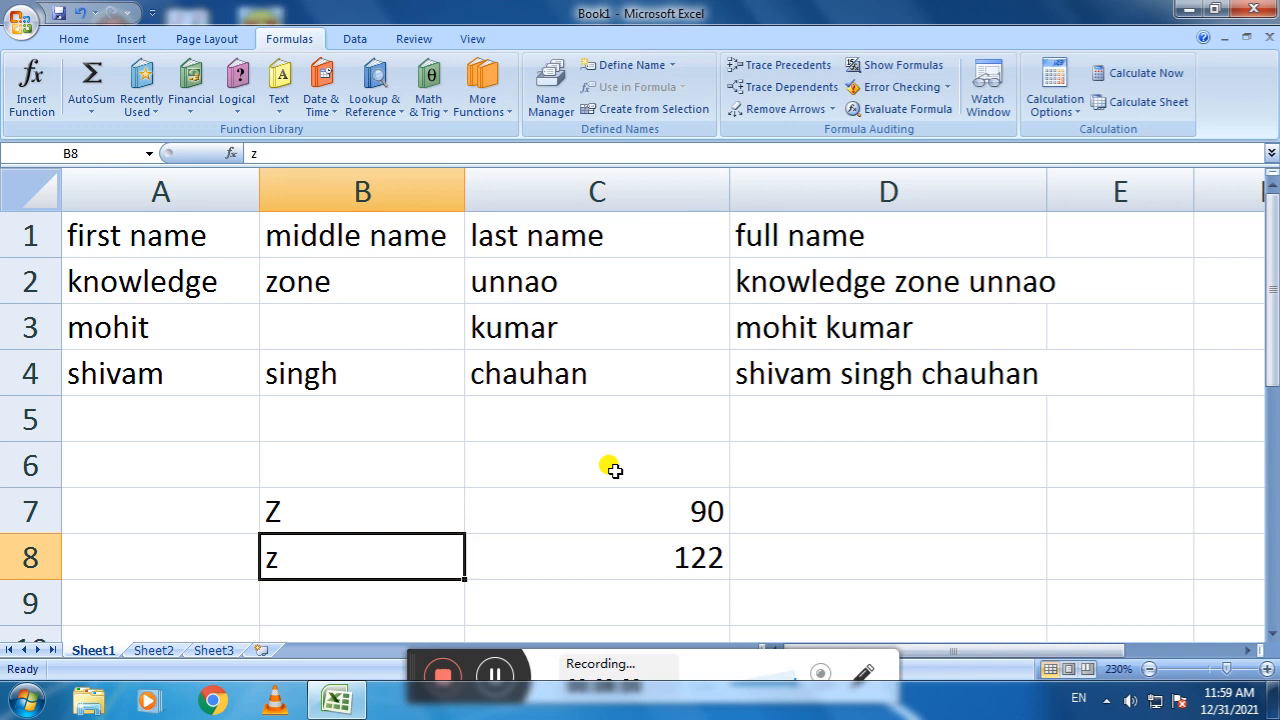
key(Down)
key(Up)
key(Up)
key(Up)
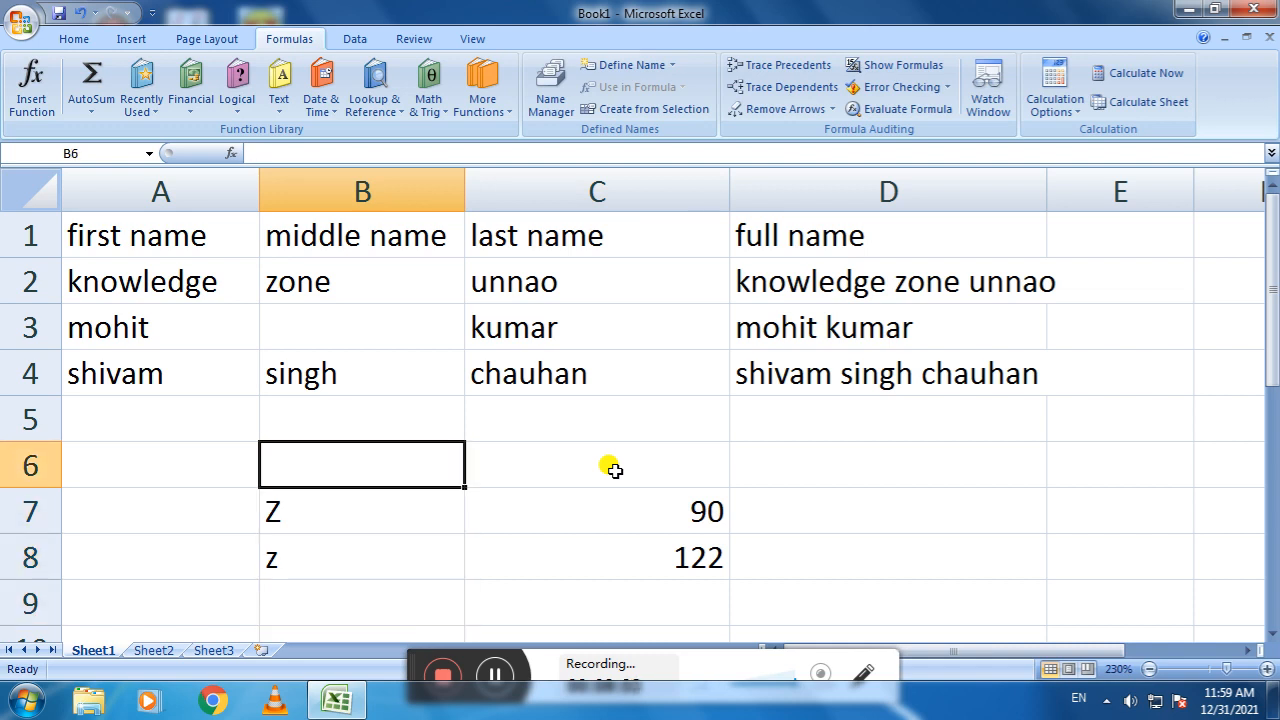
key(Right)
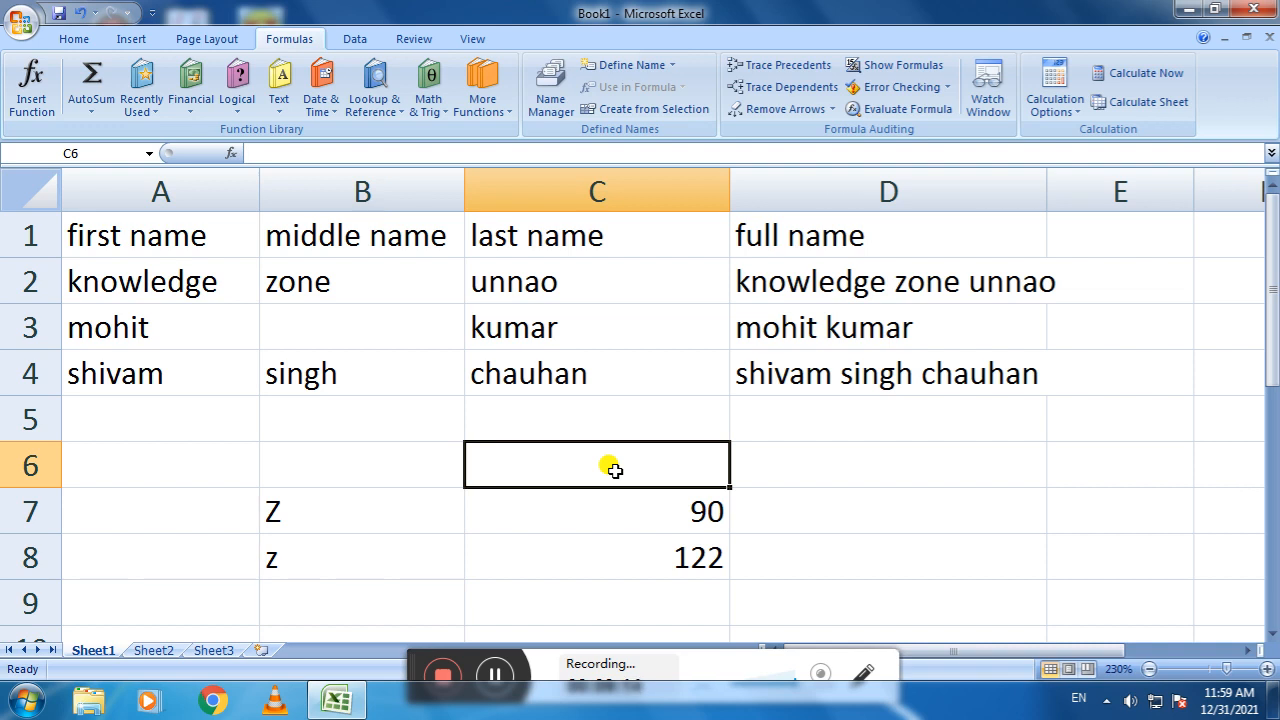
text(W)
key(BackSpace)
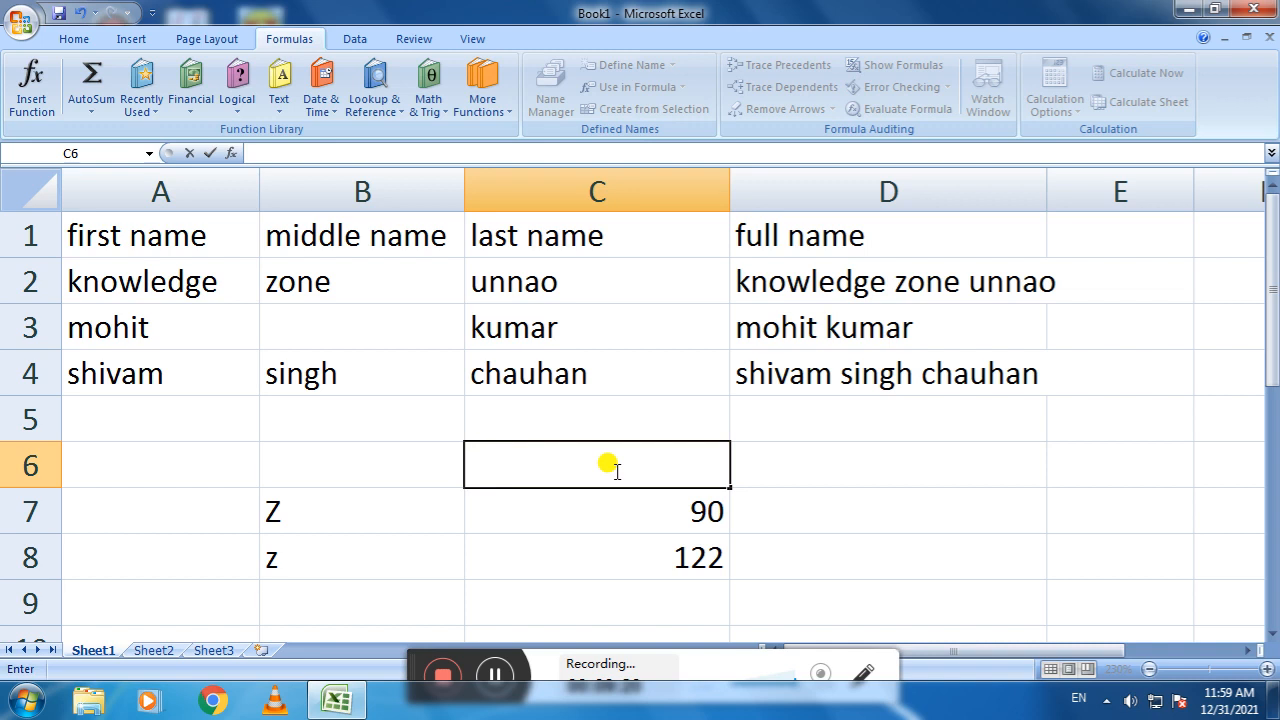
text(M)
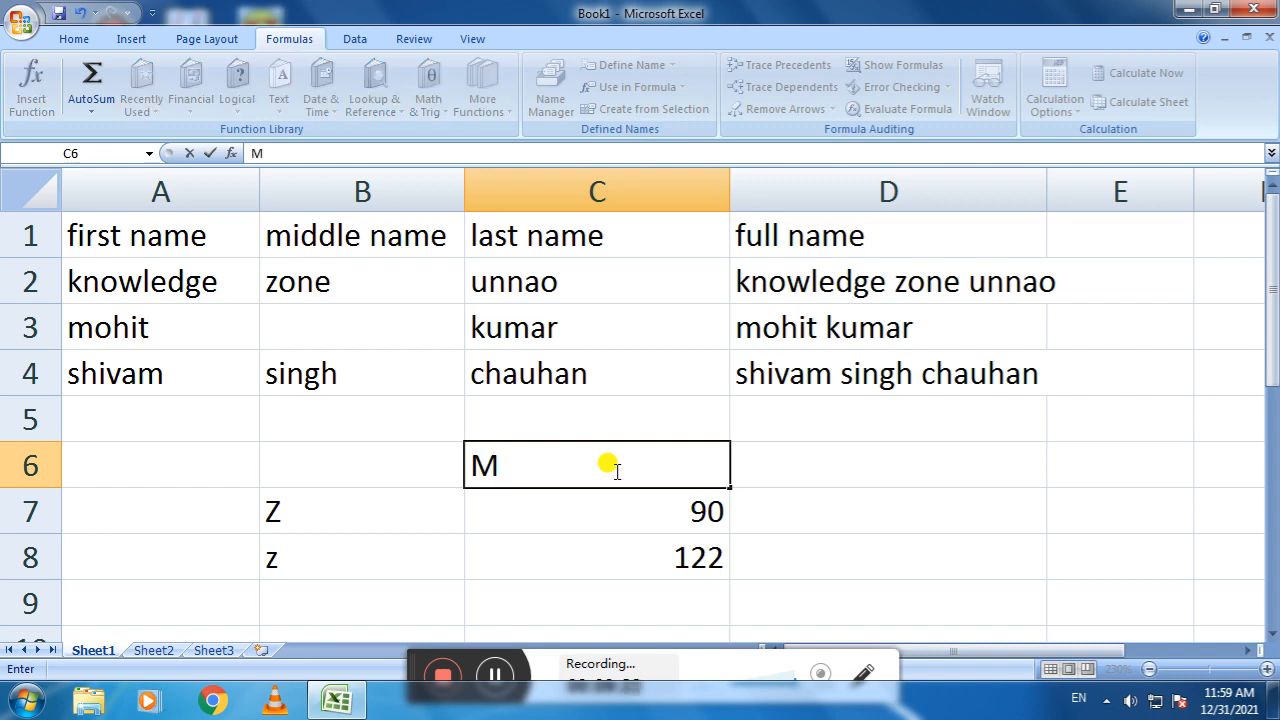
key(Return)
click(613, 469)
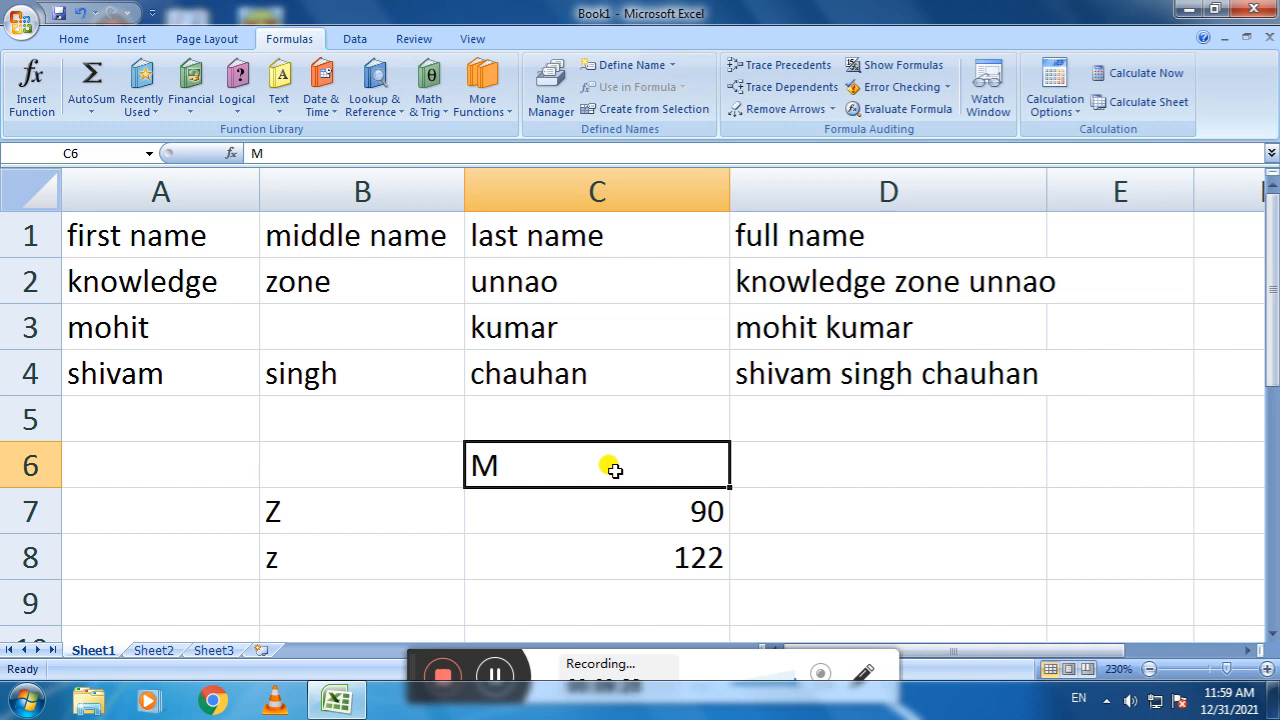
key(Down)
key(Up)
key(Right)
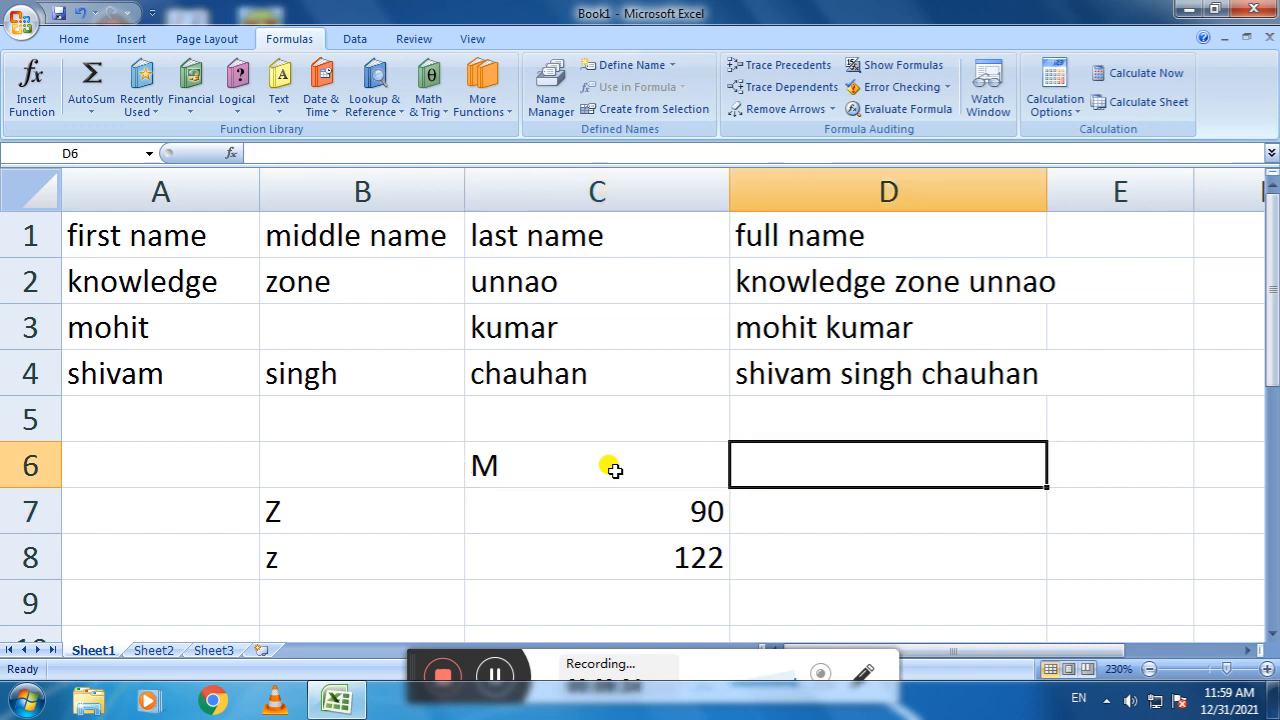
text(Y)
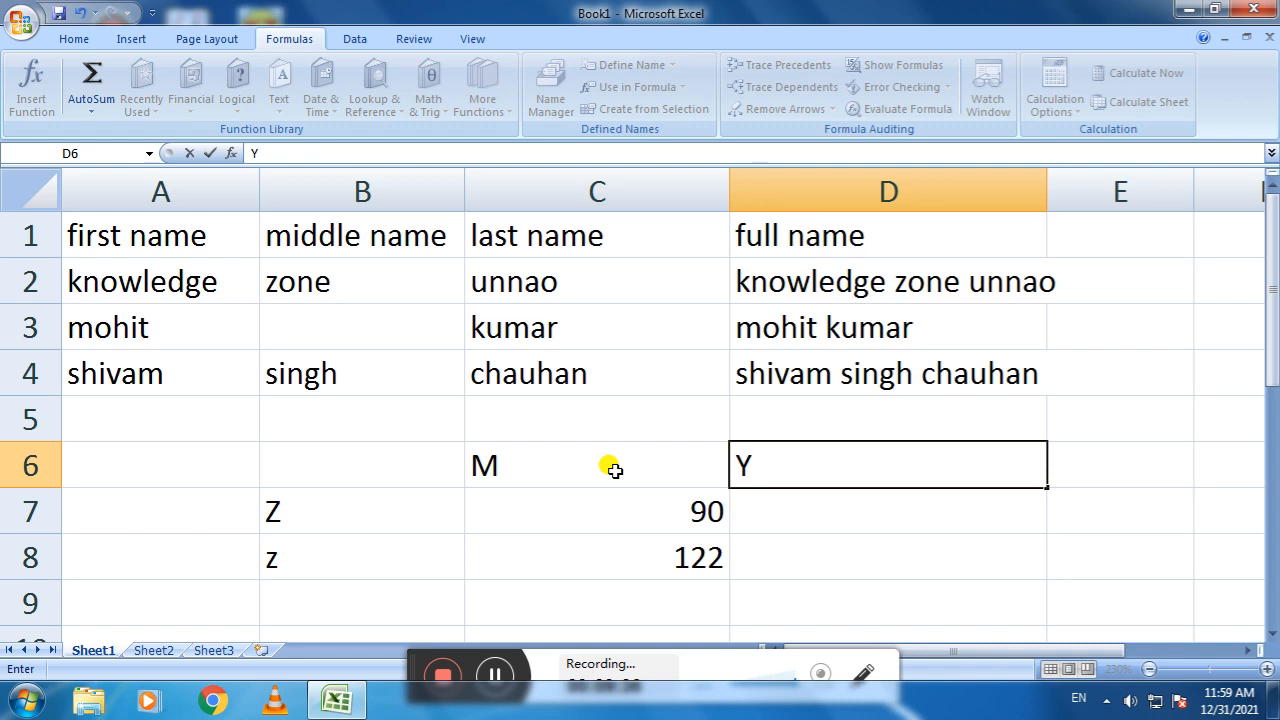
key(Return)
key(Up)
key(Delete)
key(Left)
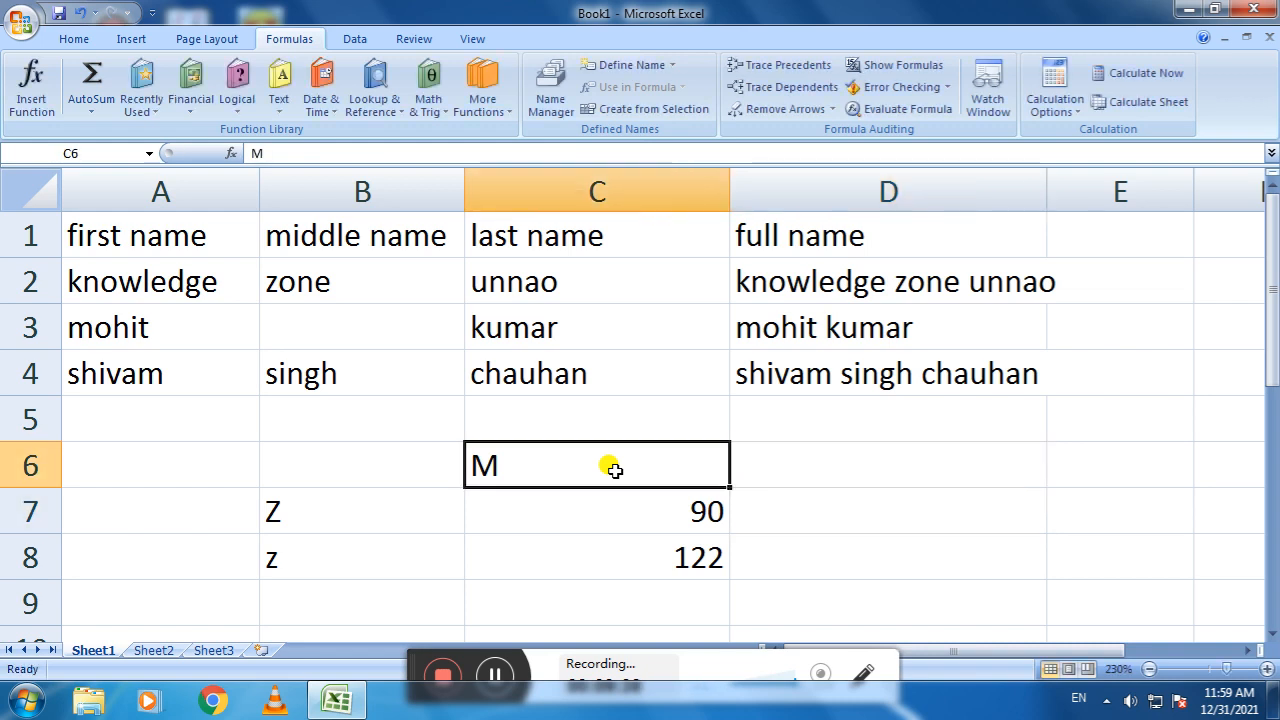
key(Delete)
key(Left)
key(Down)
key(Right)
key(Up)
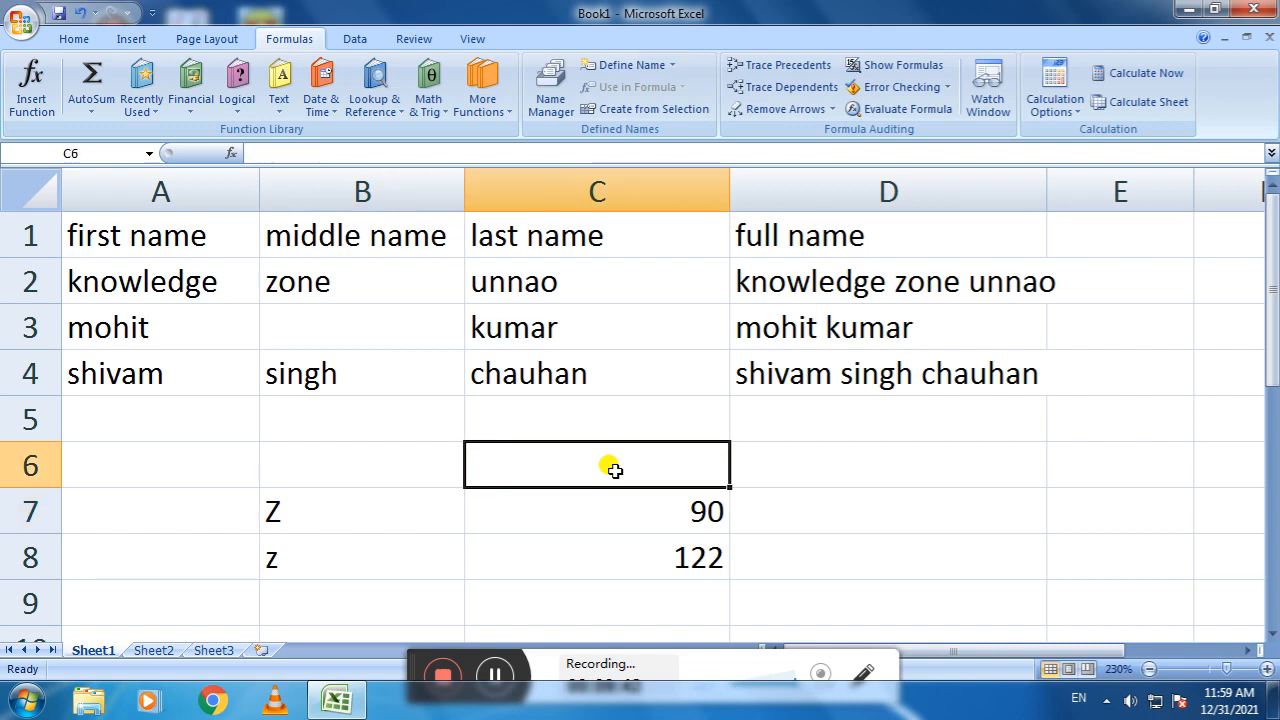
key(Right)
Step: Enter =CHAR(67) in D6 so it displays the letter C
text(=cha)
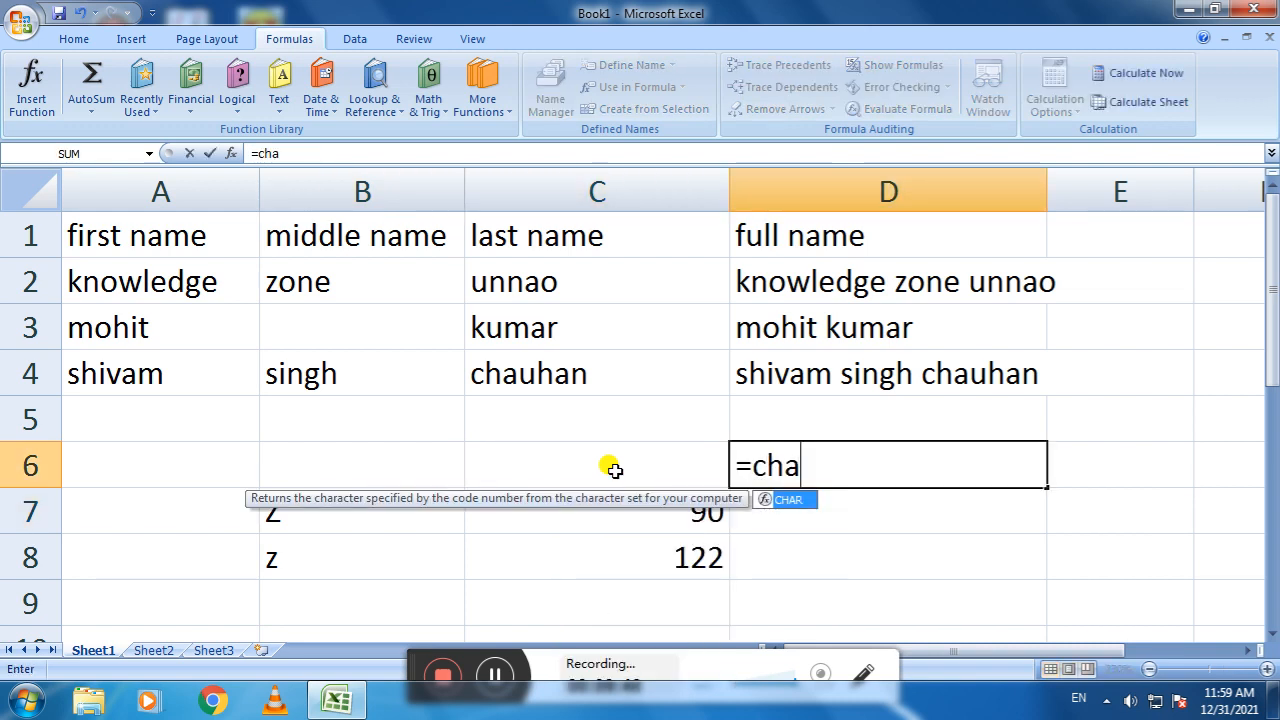
key(Tab)
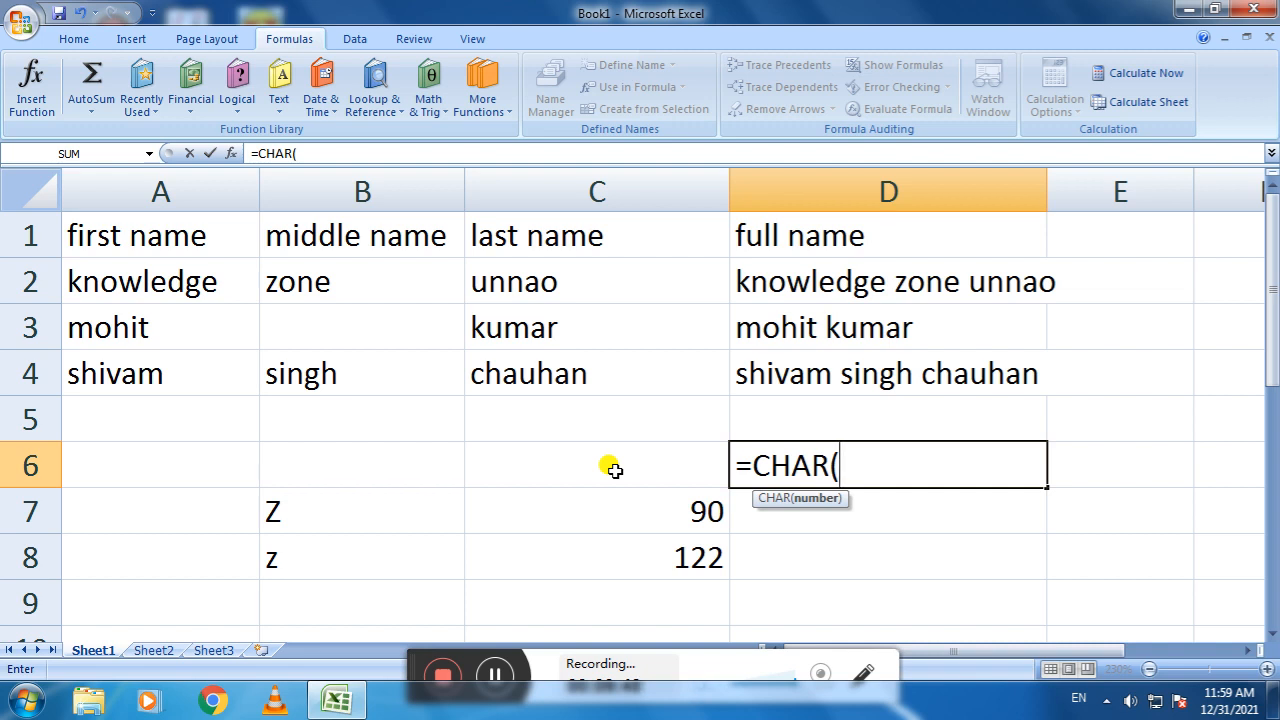
text(67))
key(Return)
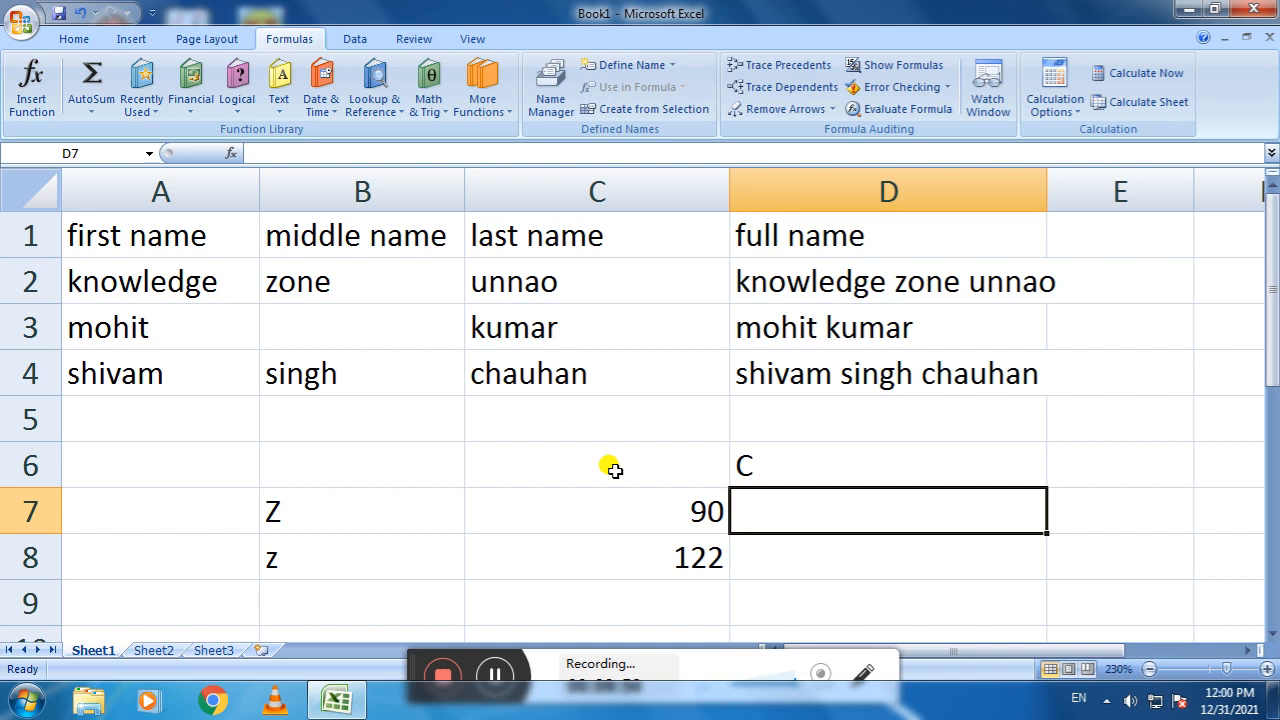
key(Up)
key(F2)
key(Return)
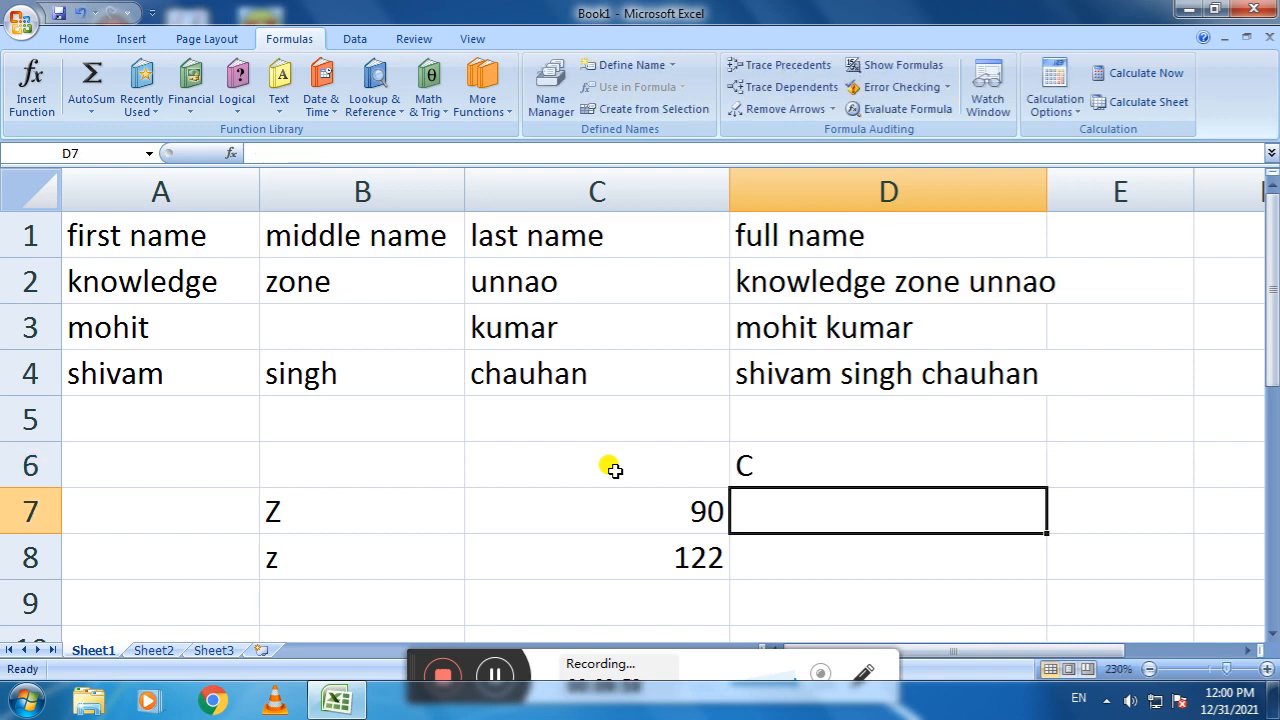